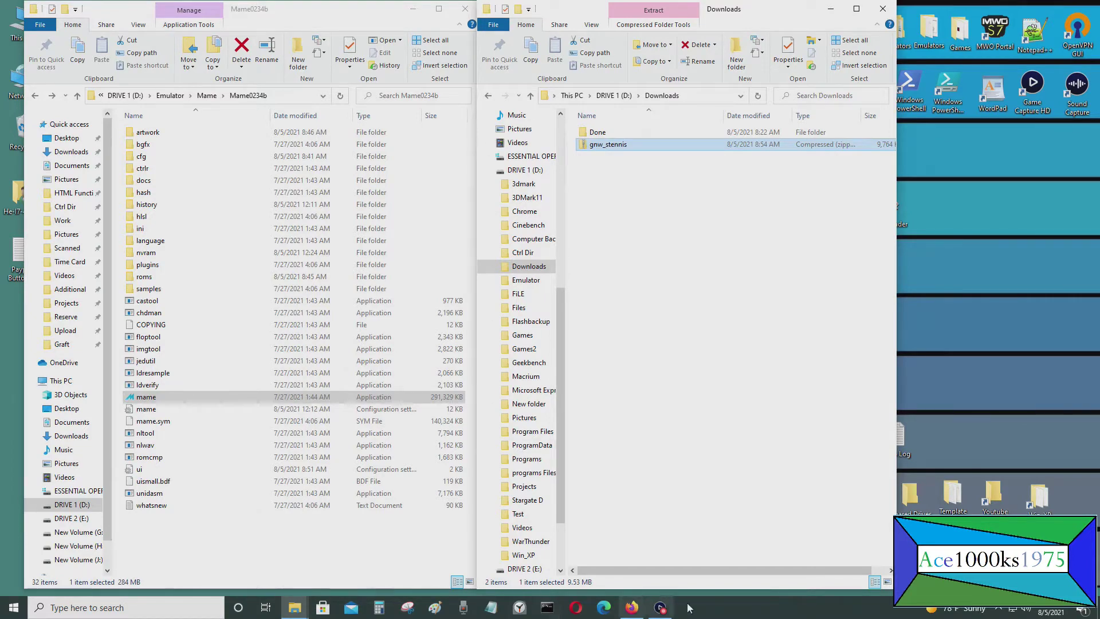
Switch to the web browser, search Google for "mame" in a new tab and open the MAMEdev.org home page
click(632, 608)
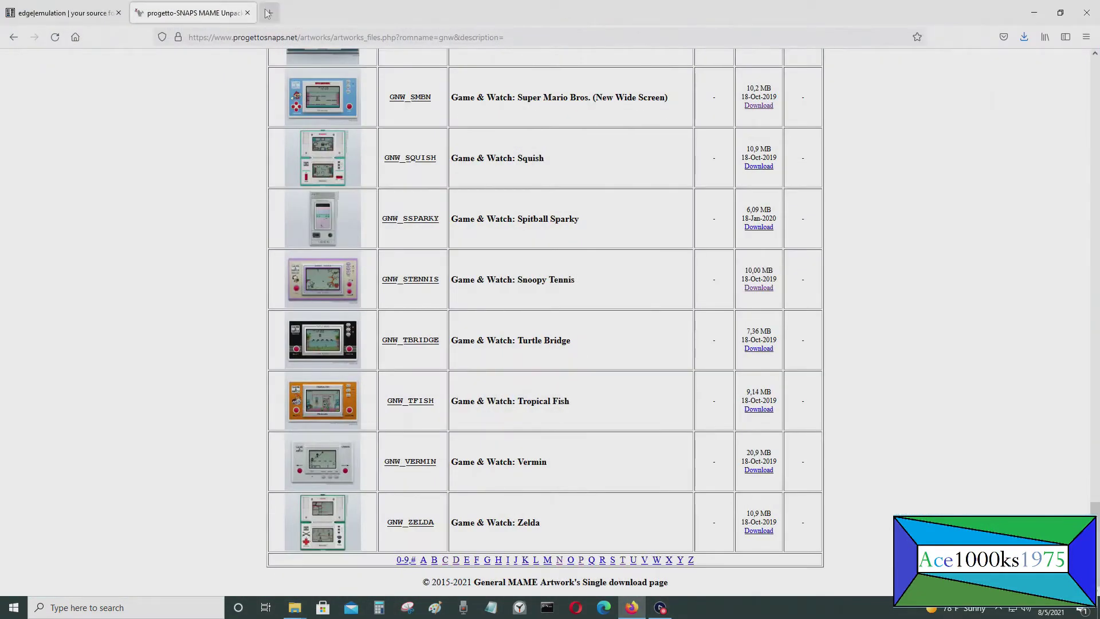
double_click(269, 12)
text(www.g)
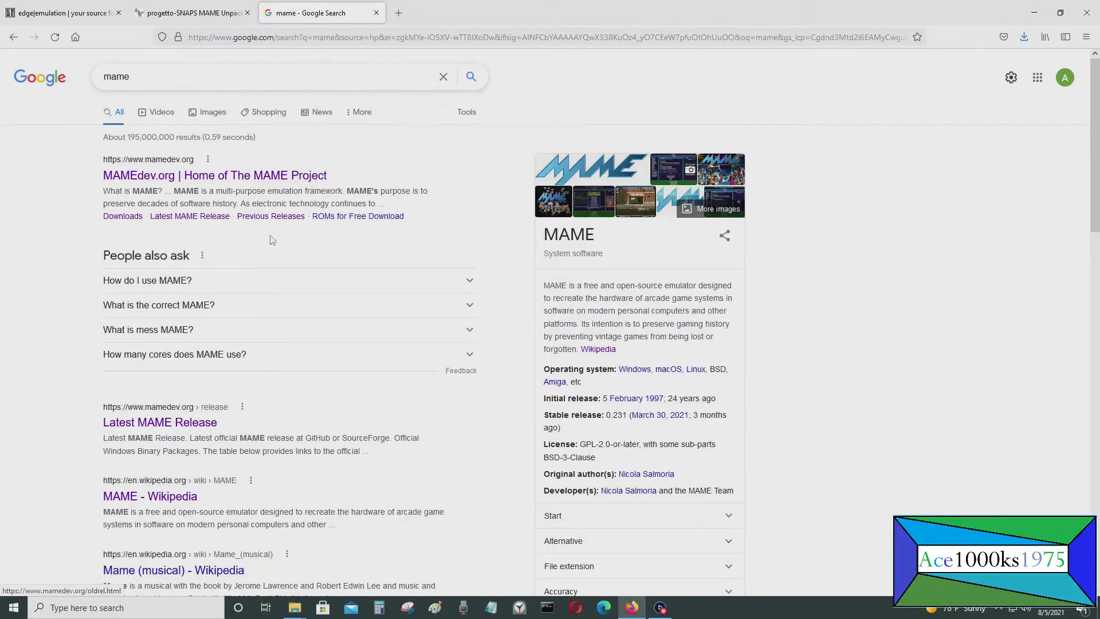
click(154, 181)
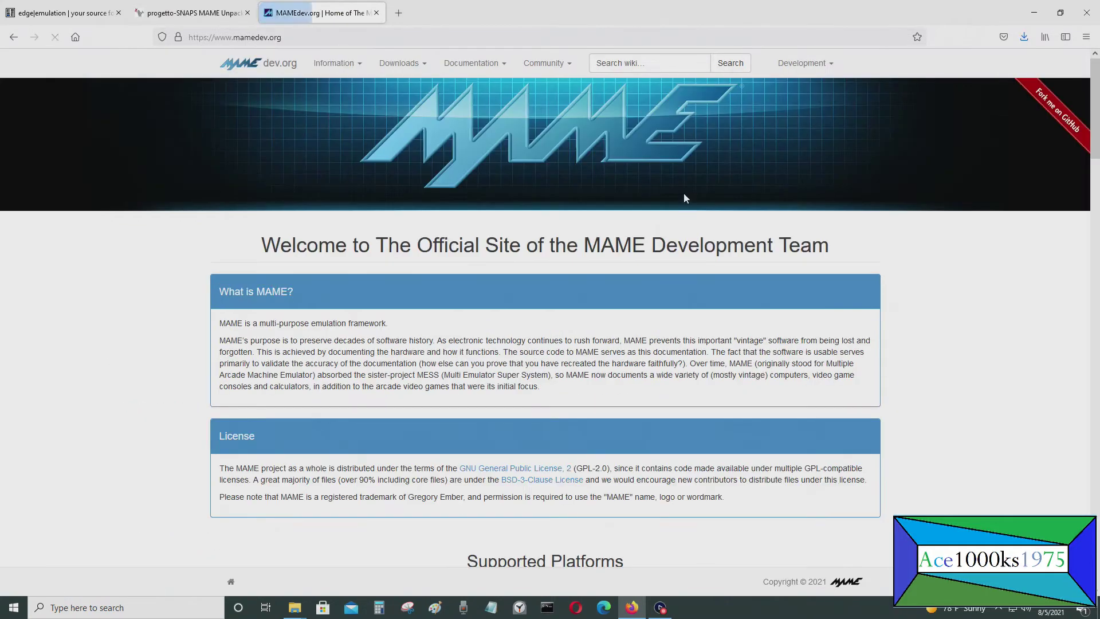
Open the Windows download page for the latest MAME release and examine its binary and source code packages
scroll(776, 341, down, 5)
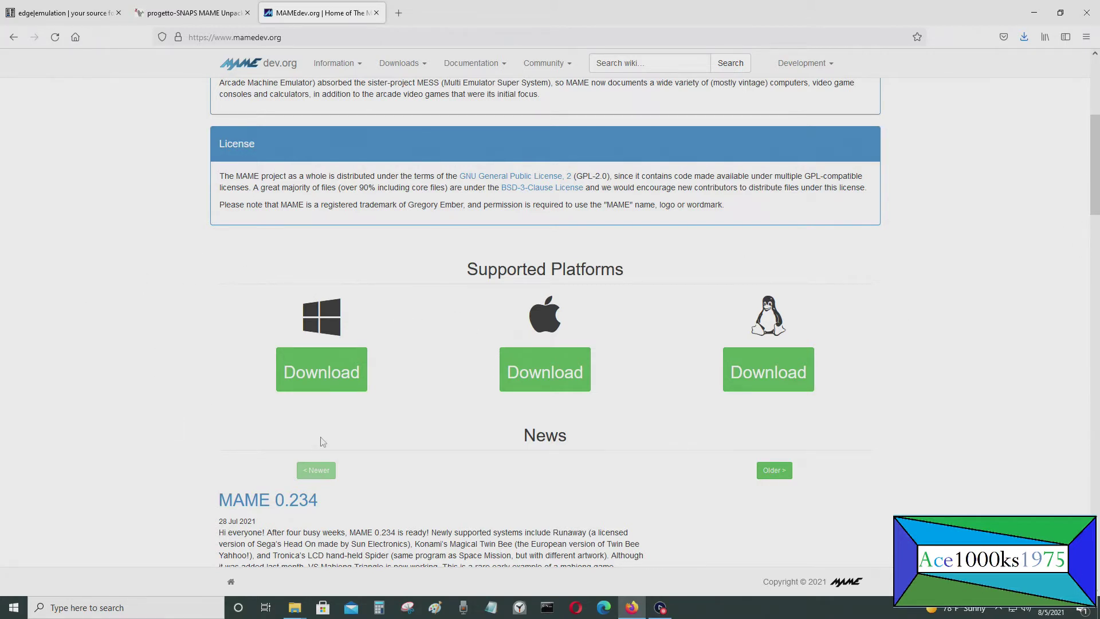
click(293, 374)
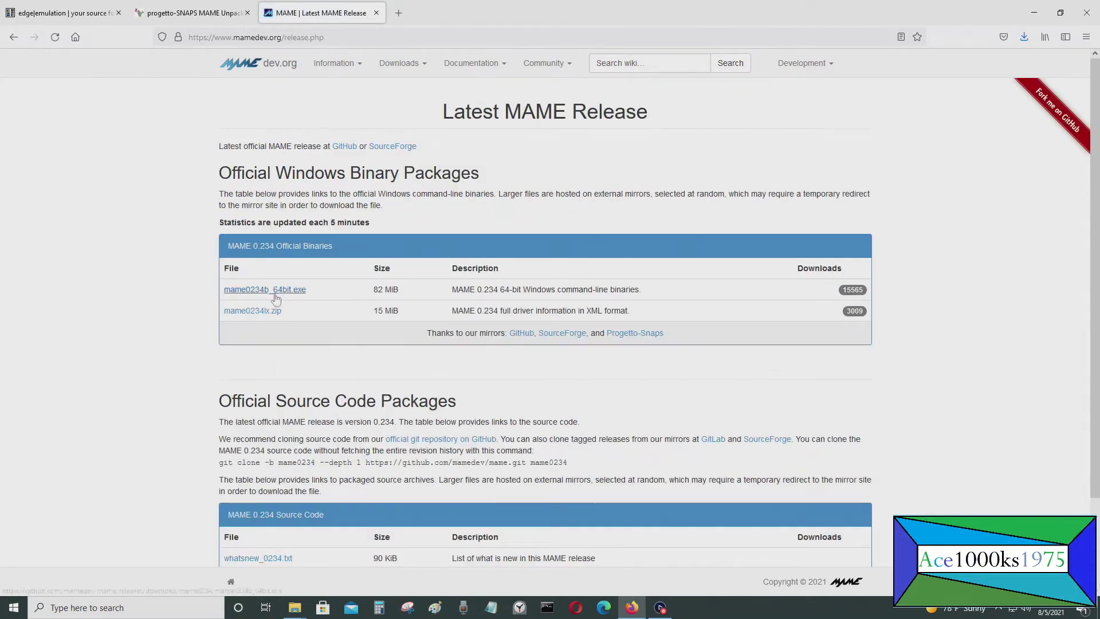
click(252, 295)
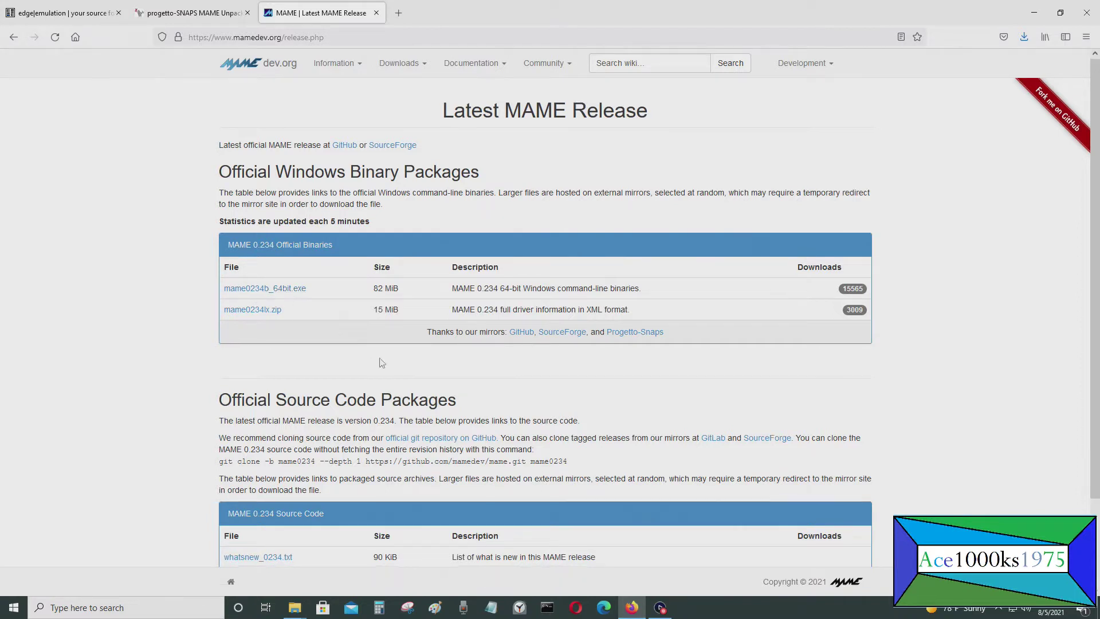
scroll(381, 358, down, 2)
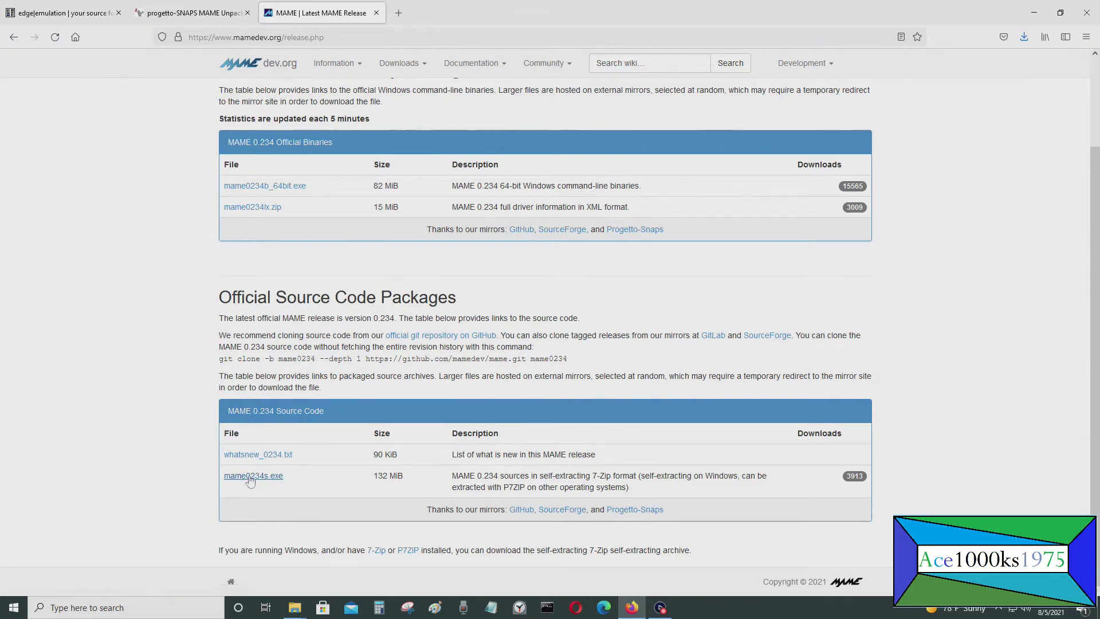
scroll(229, 479, up, 3)
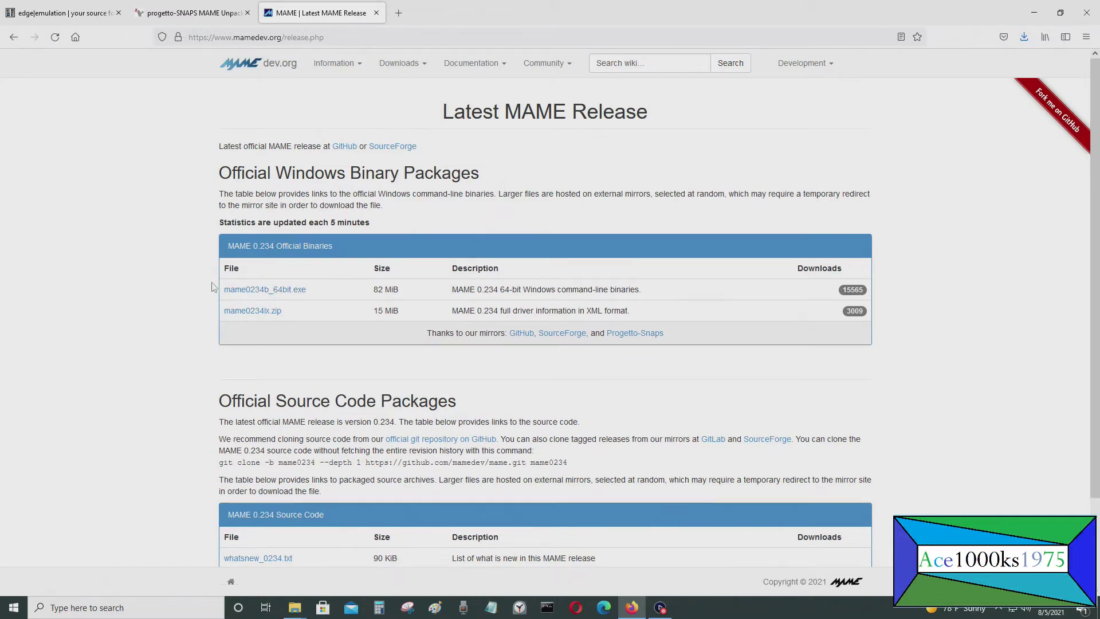
Start downloading mame0234b_64bit.exe, cancel the save prompt and minimize the browser
click(248, 291)
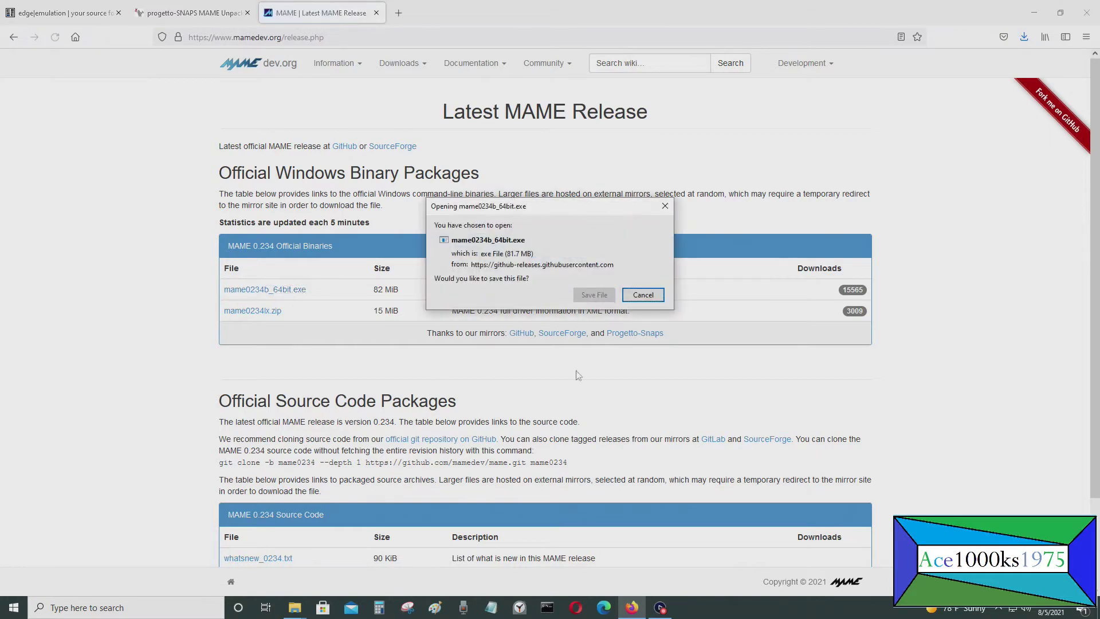
click(643, 294)
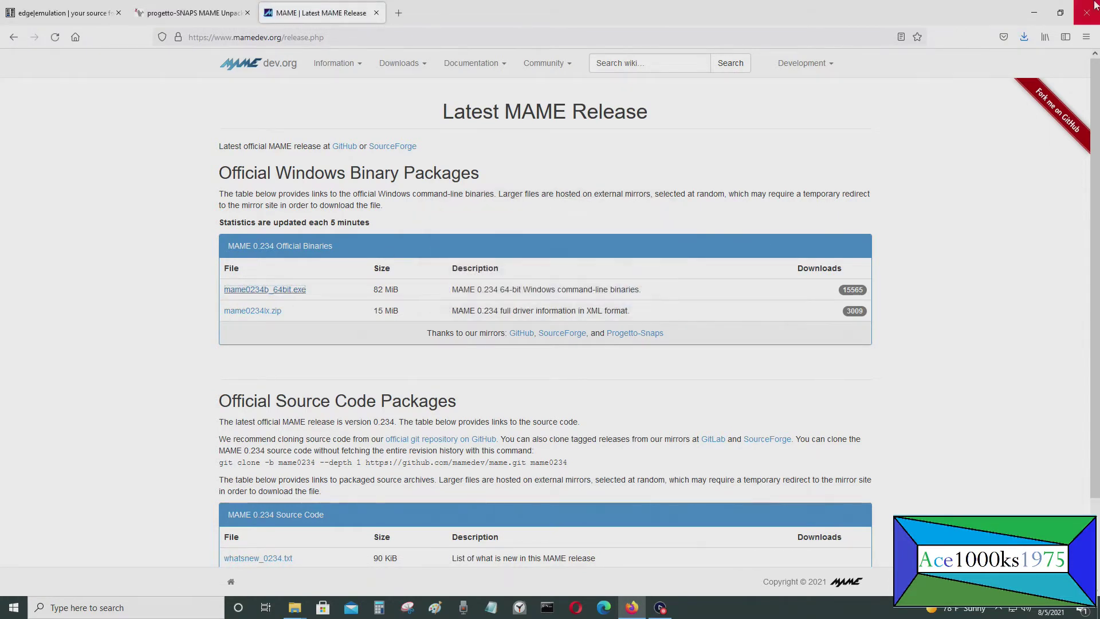
click(1034, 11)
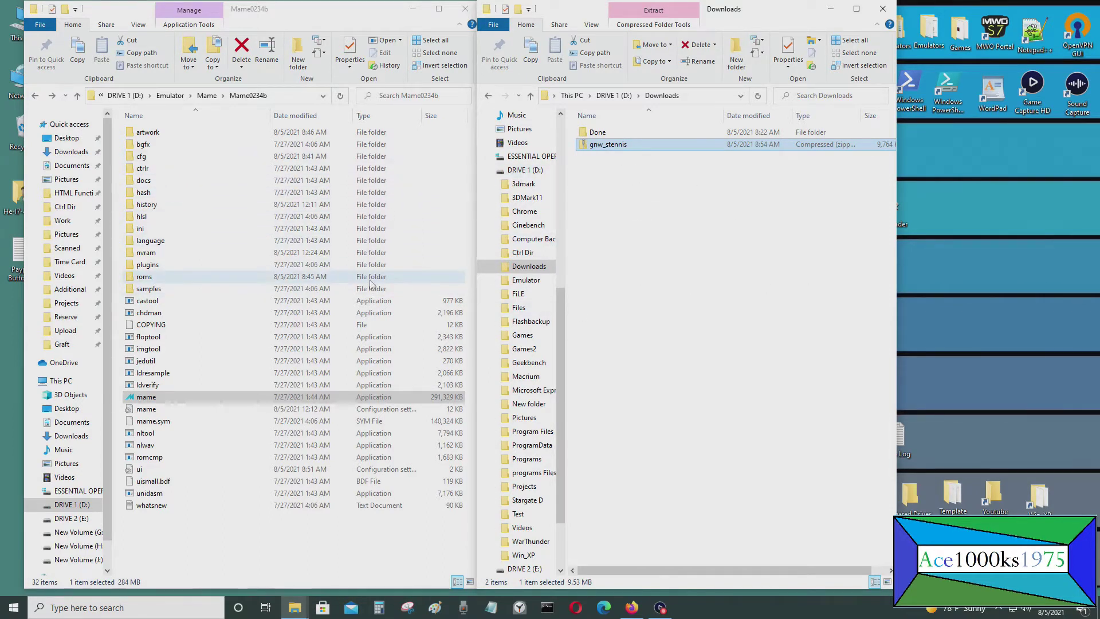
Inspect the roms and artwork folders inside Mame0234b and select the gnw_stennis archive in Downloads
double_click(227, 281)
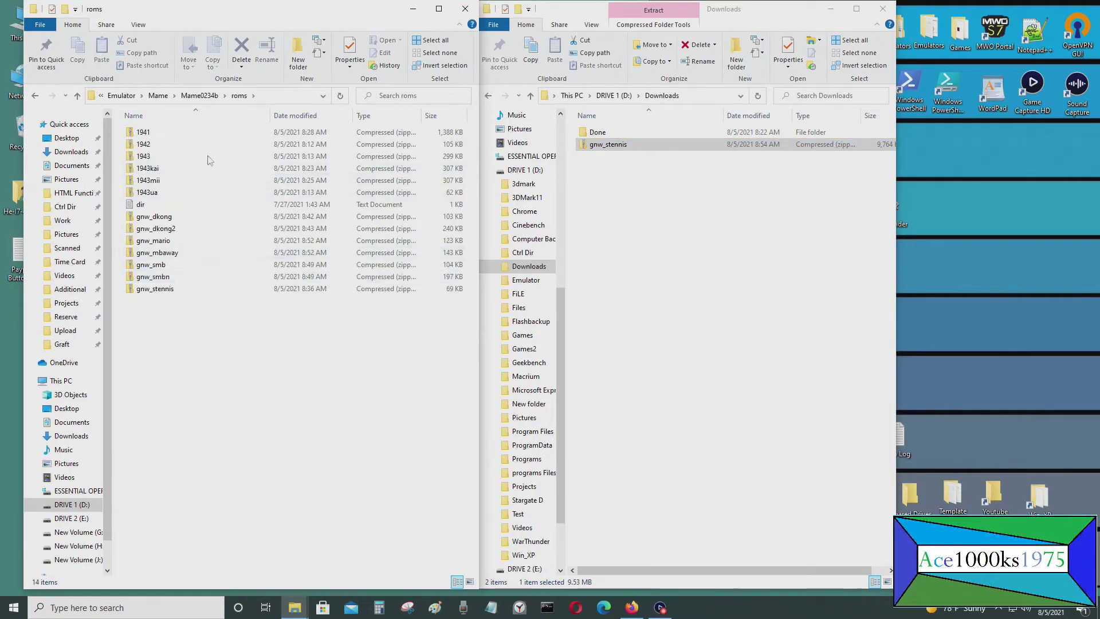
click(35, 95)
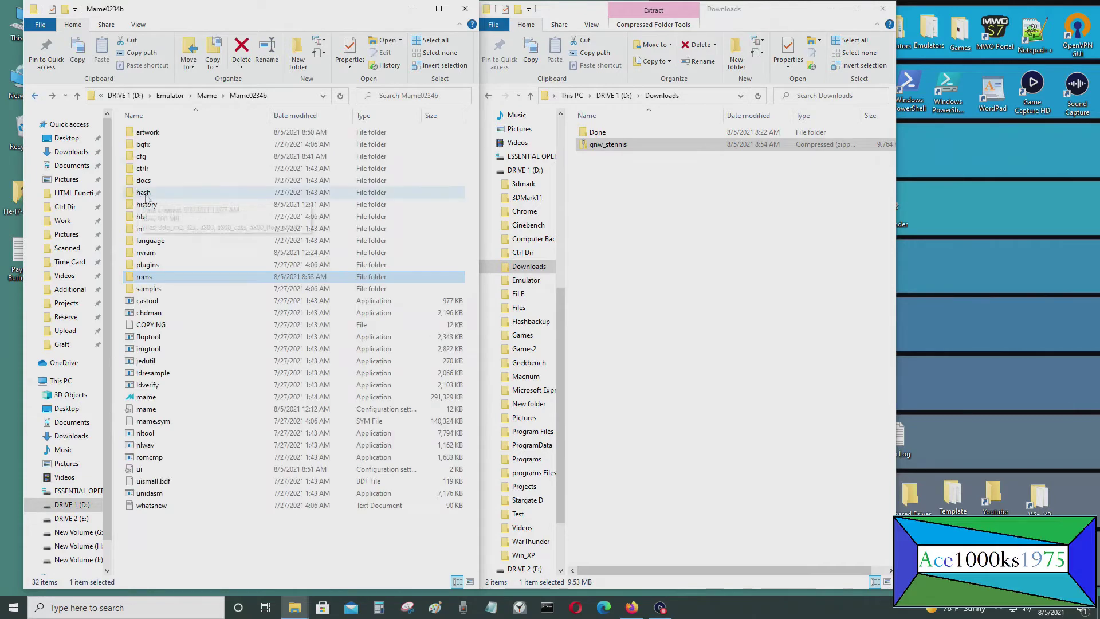
double_click(185, 135)
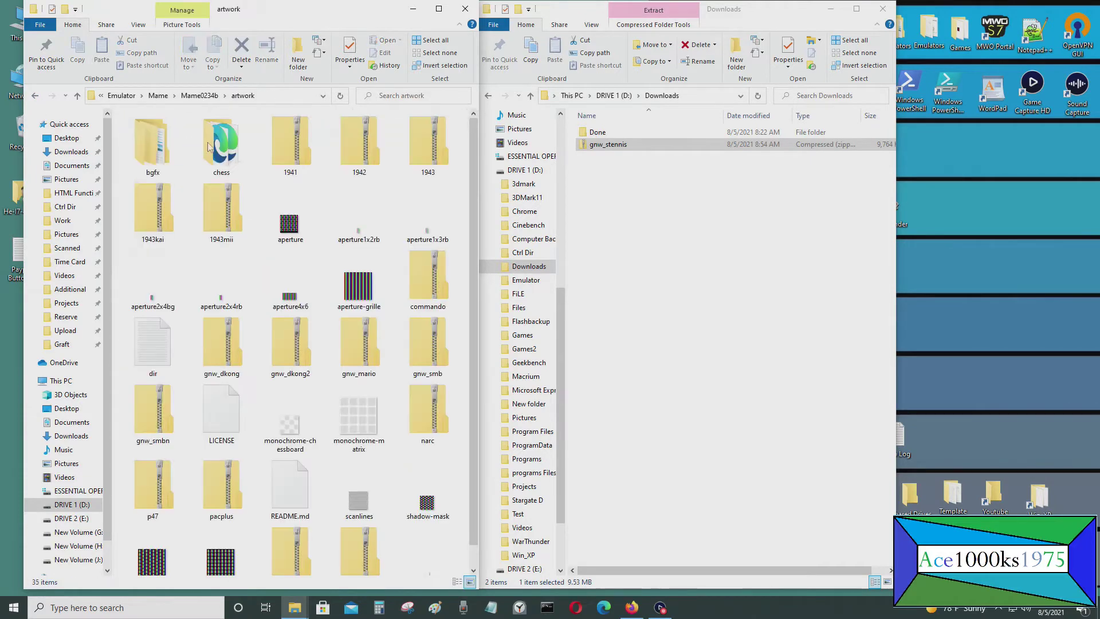
click(35, 96)
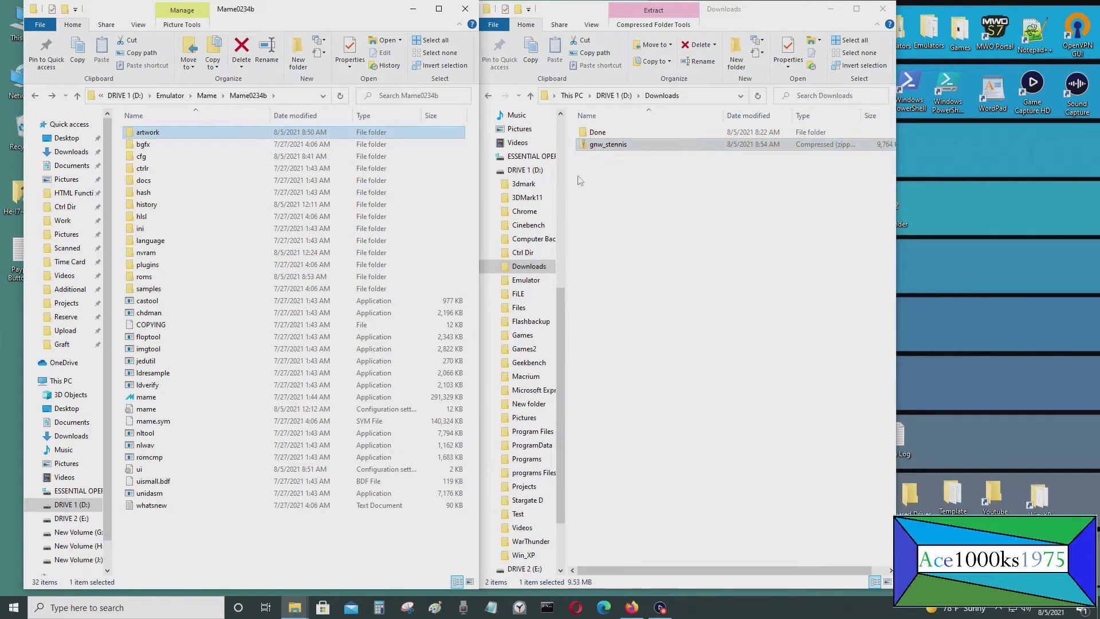
mouse_move(597, 150)
mouse_down()
mouse_move(604, 129)
mouse_move(619, 148)
mouse_up()
click(605, 147)
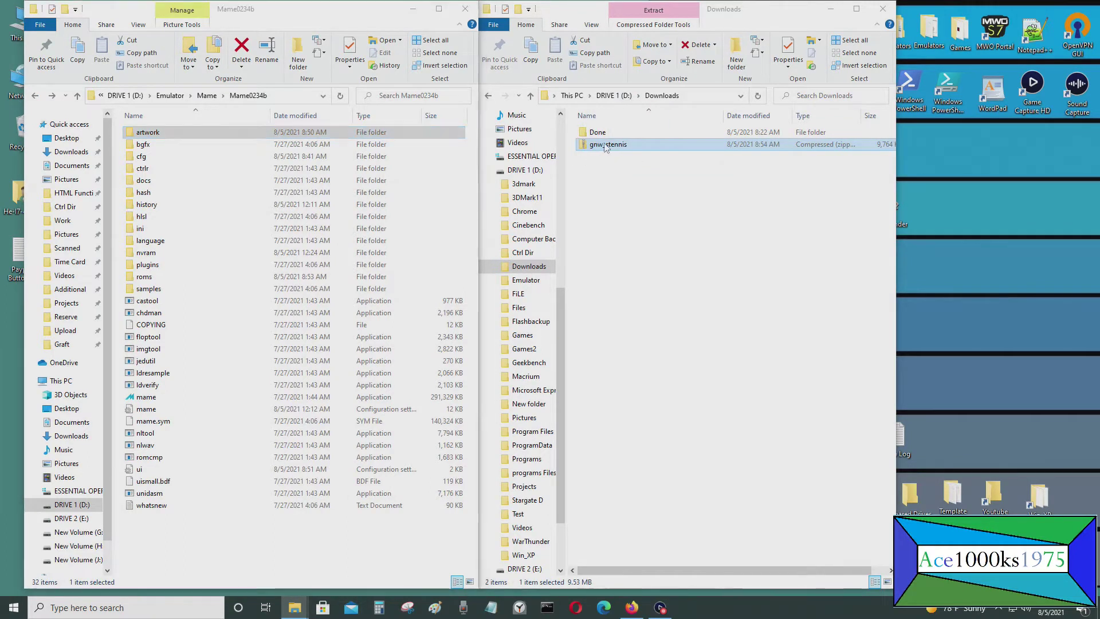
Switch back to the browser and look through the progetto-SNAPS list of Game & Watch artwork up to its beginning
click(634, 605)
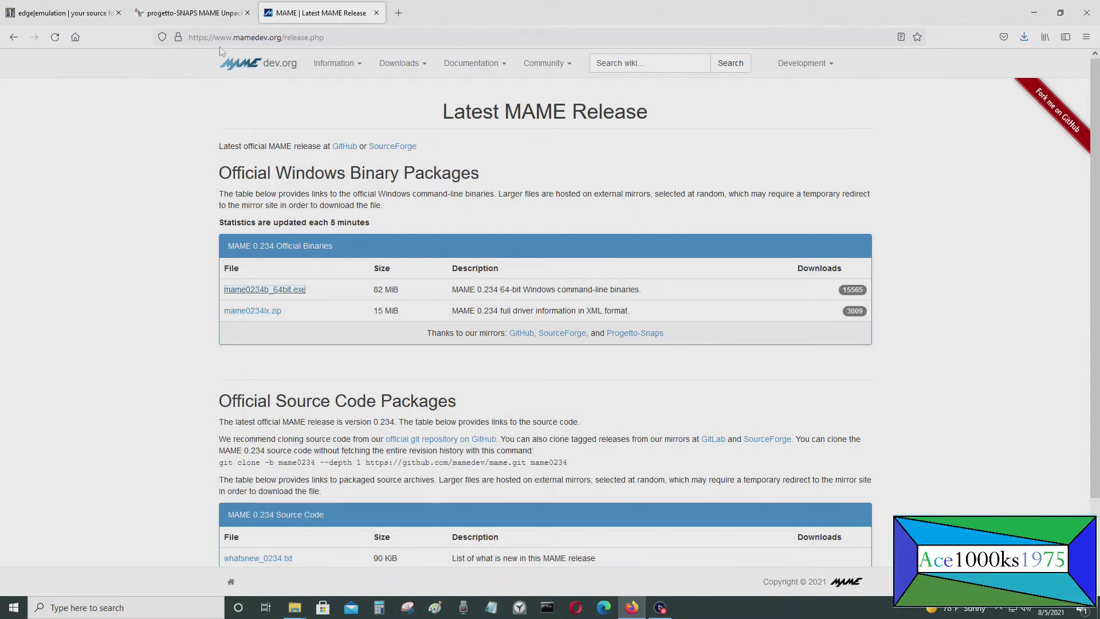
click(189, 12)
scroll(582, 212, up, 6)
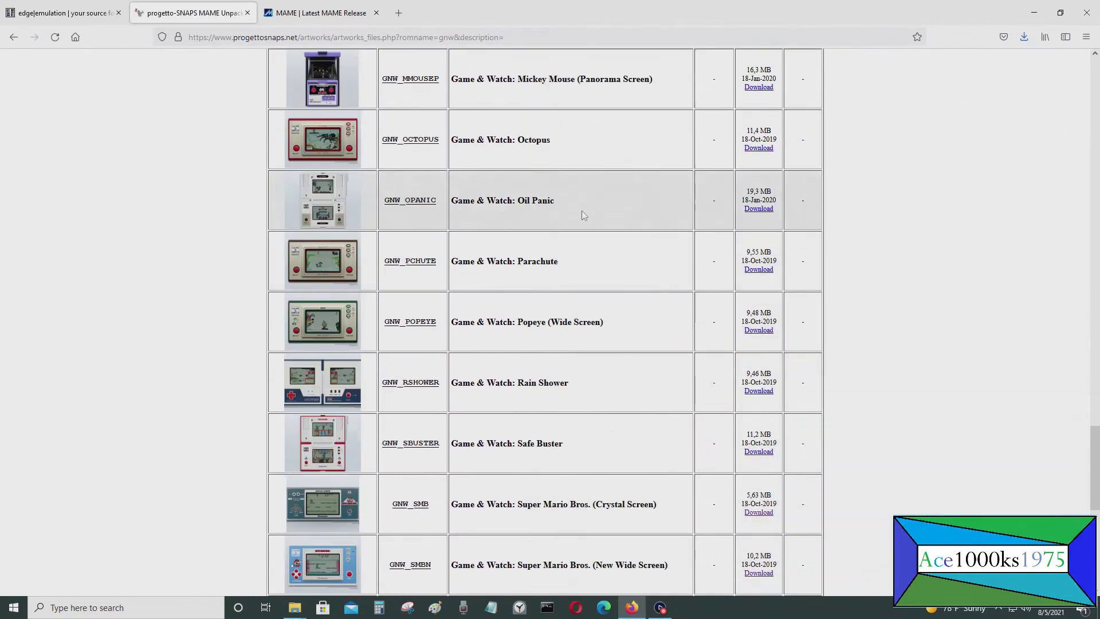
scroll(582, 214, up, 15)
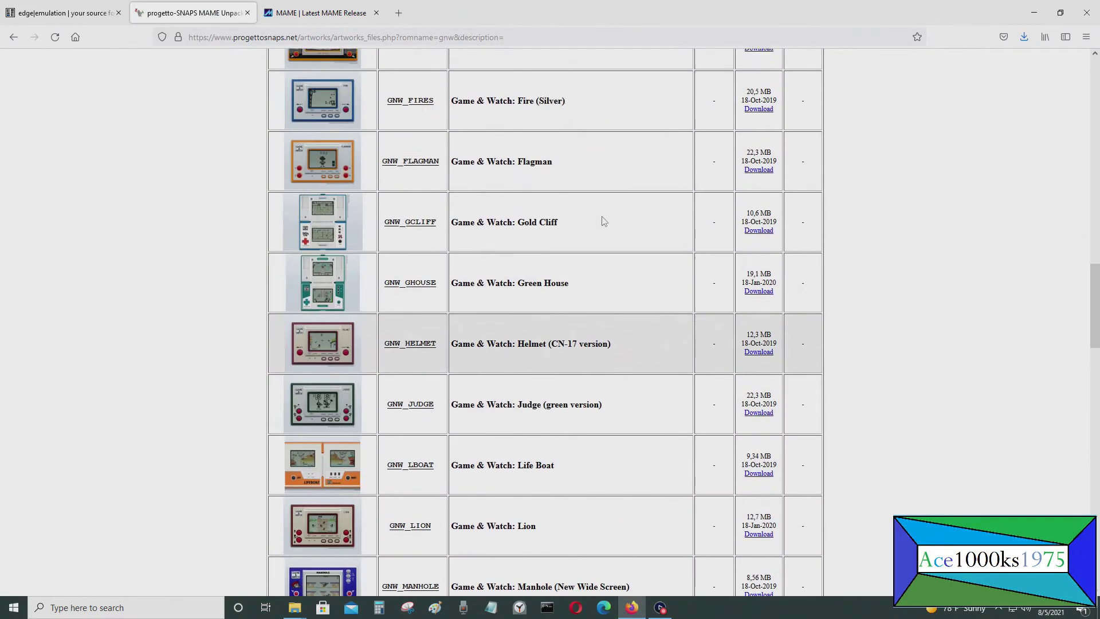
scroll(603, 221, up, 4)
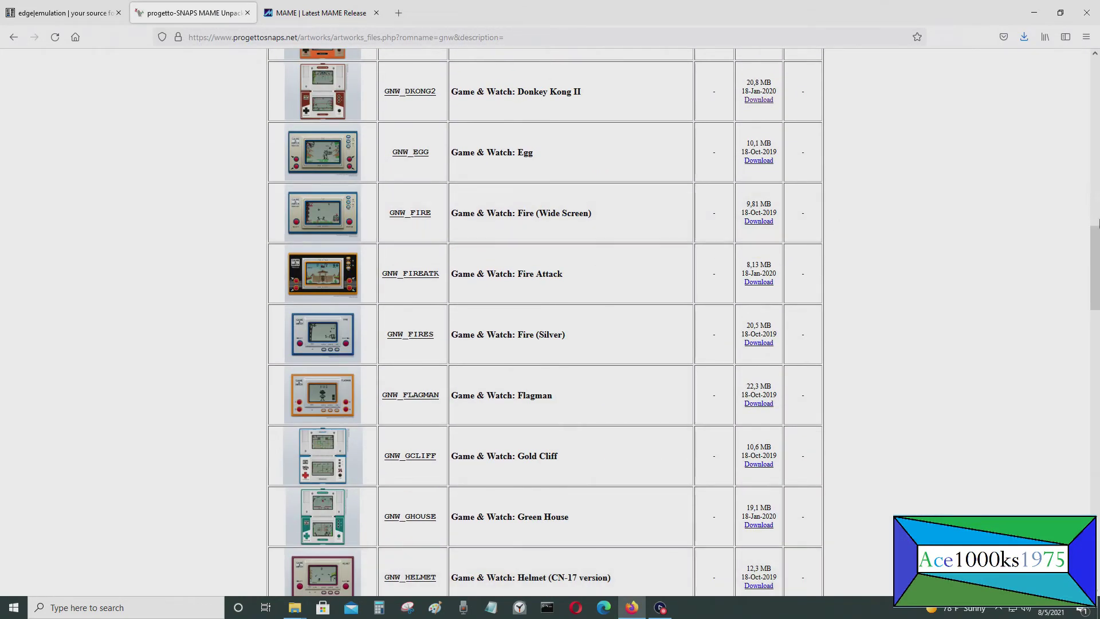
scroll(670, 223, up, 16)
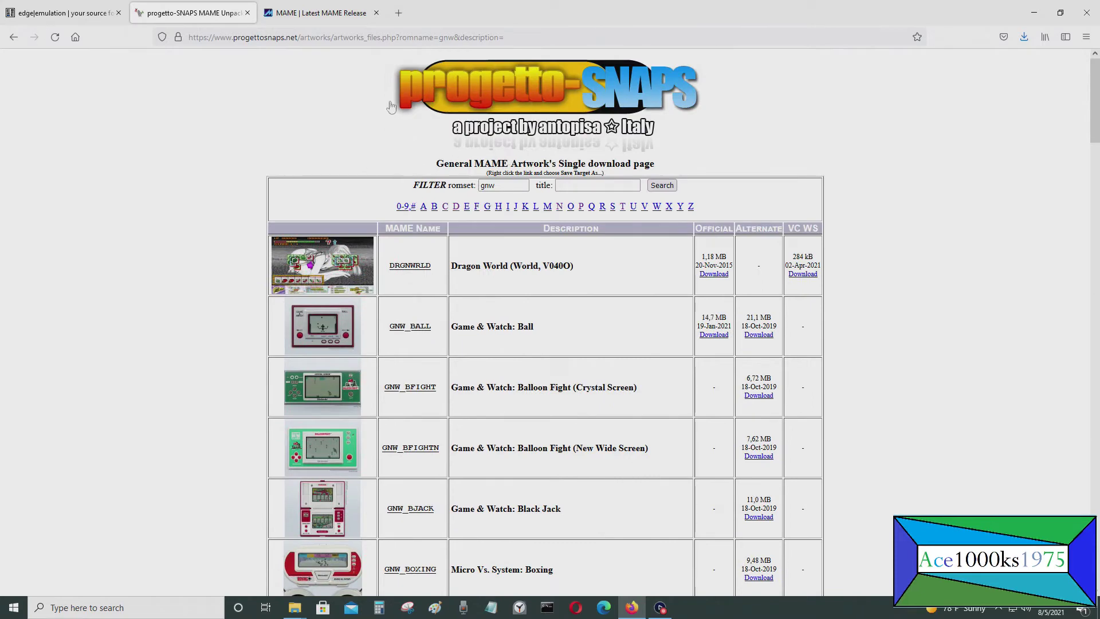
Go to the progetto-SNAPS home page and open the single artwork download page from its Artworks section
drag(544, 41, 300, 37)
key(BackSpace)
key(Return)
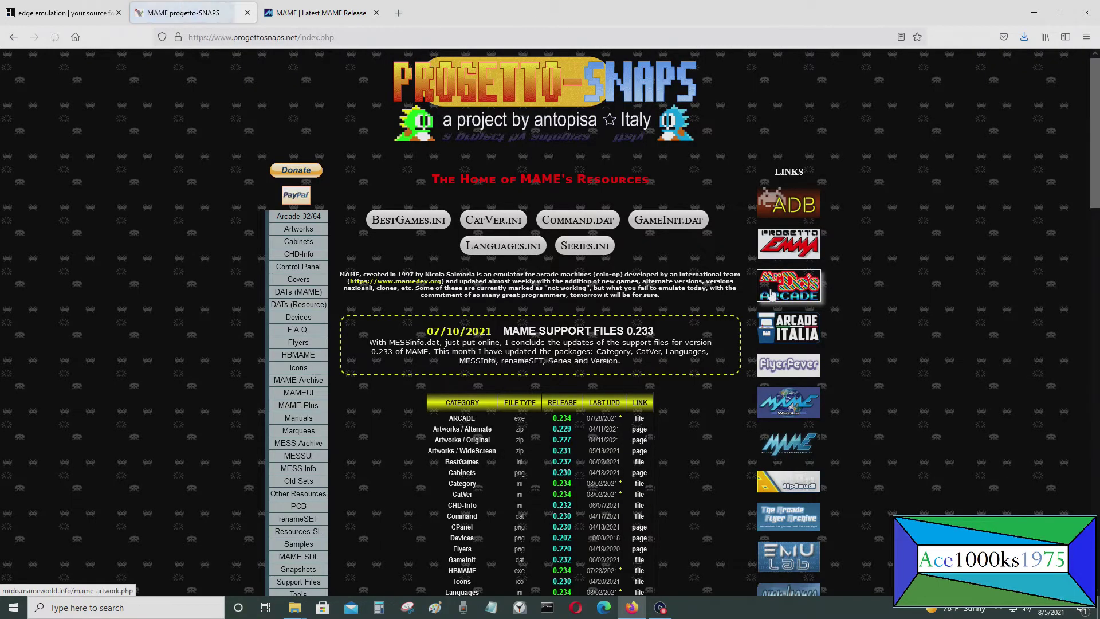
scroll(286, 310, down, 3)
scroll(229, 312, up, 3)
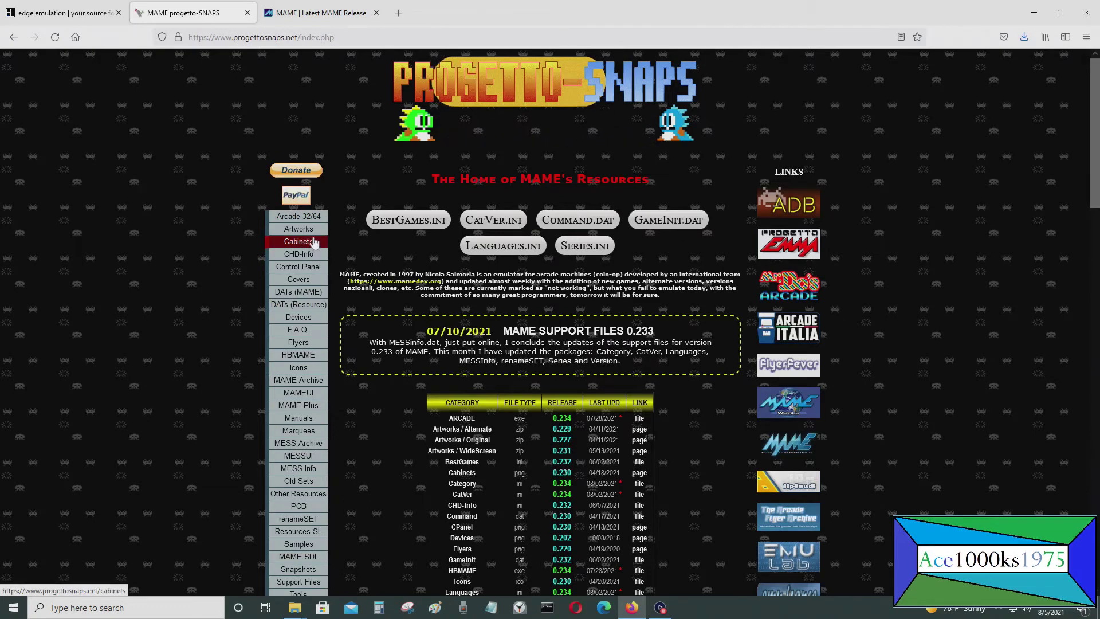
click(298, 229)
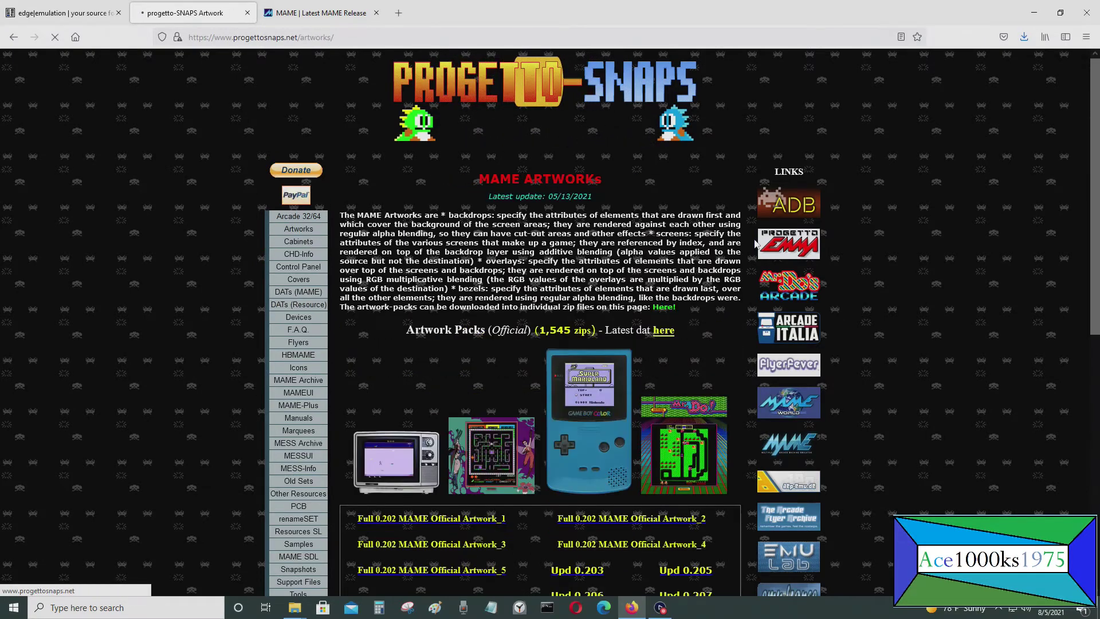
click(665, 308)
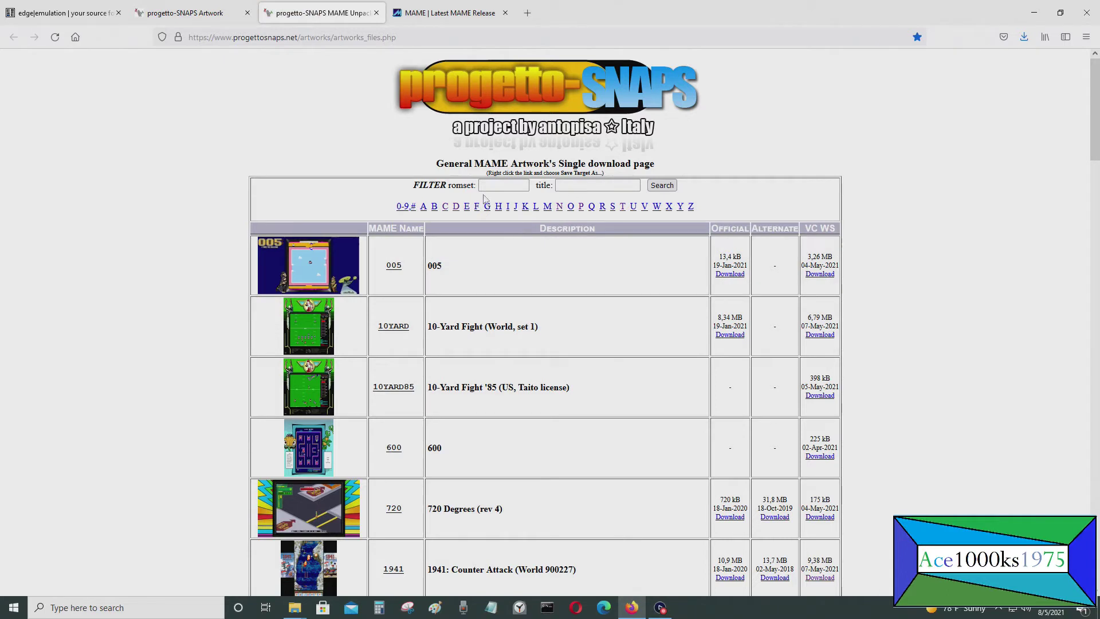
Filter the artwork list by the romset "gnw"
click(513, 185)
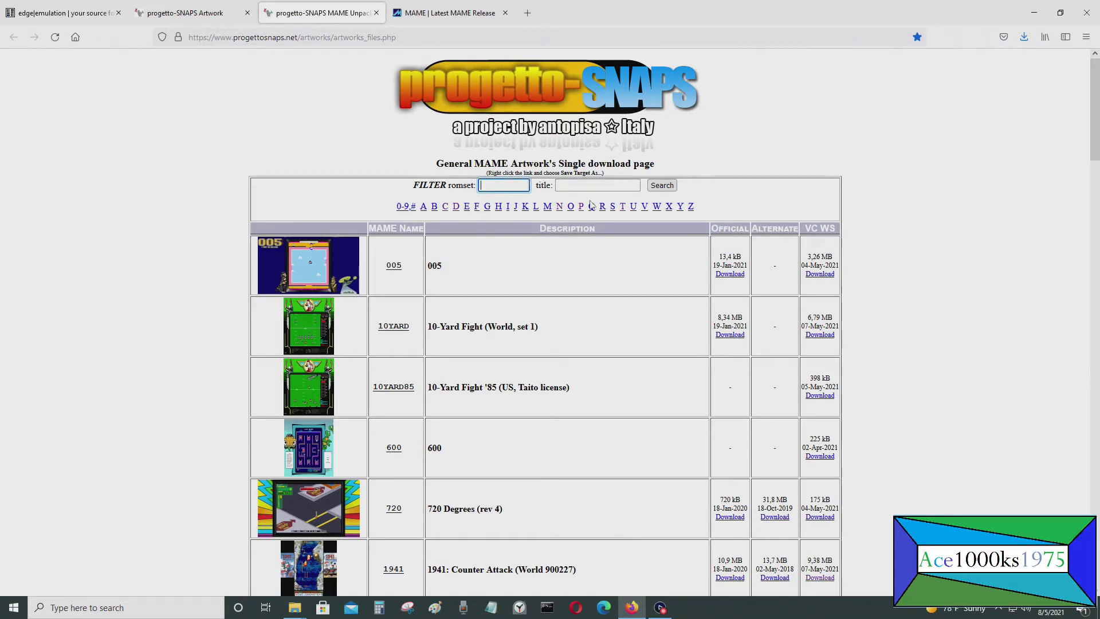
text(gnw)
key(Escape)
click(662, 185)
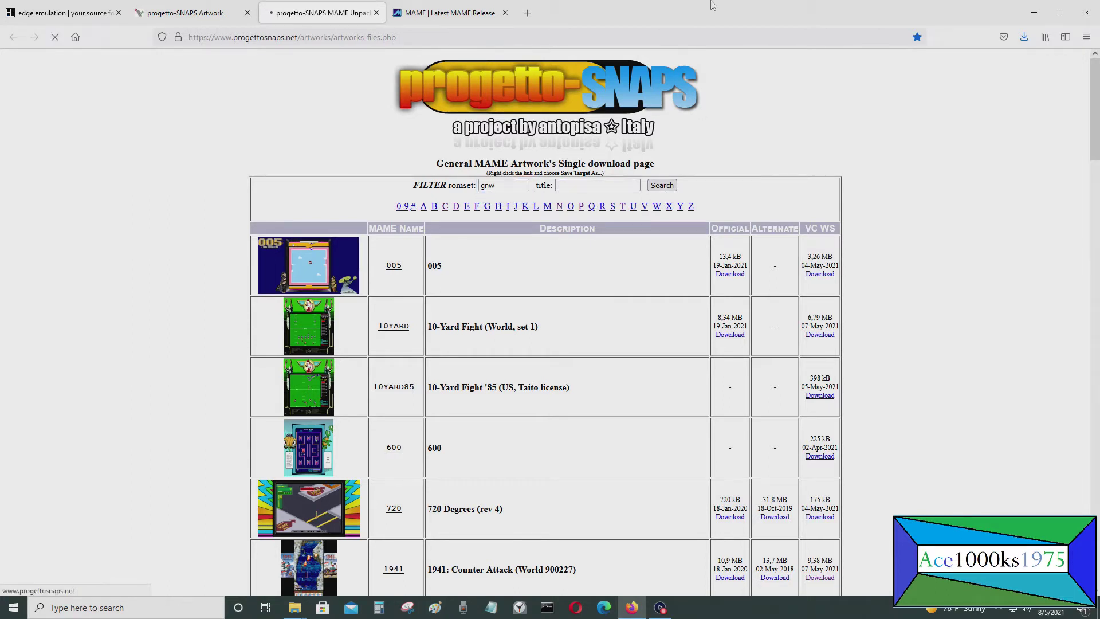
Download the alternate artwork for Game & Watch: Donkey Kong Circus (GNW_DKCIRC) and minimize the browser to return to the folders
scroll(835, 321, down, 7)
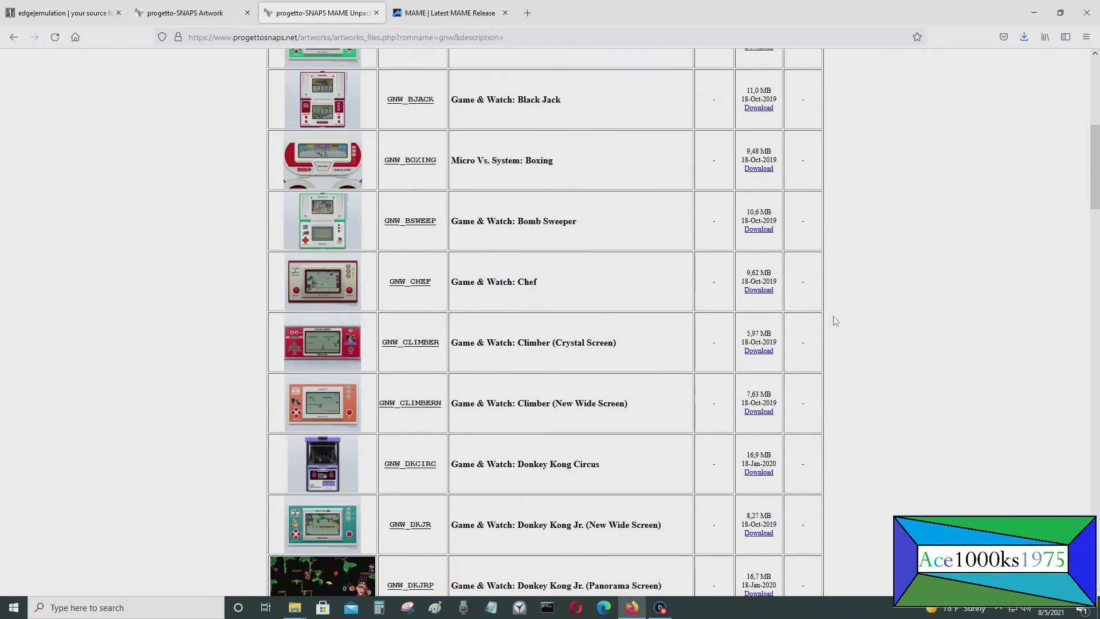
scroll(836, 319, down, 20)
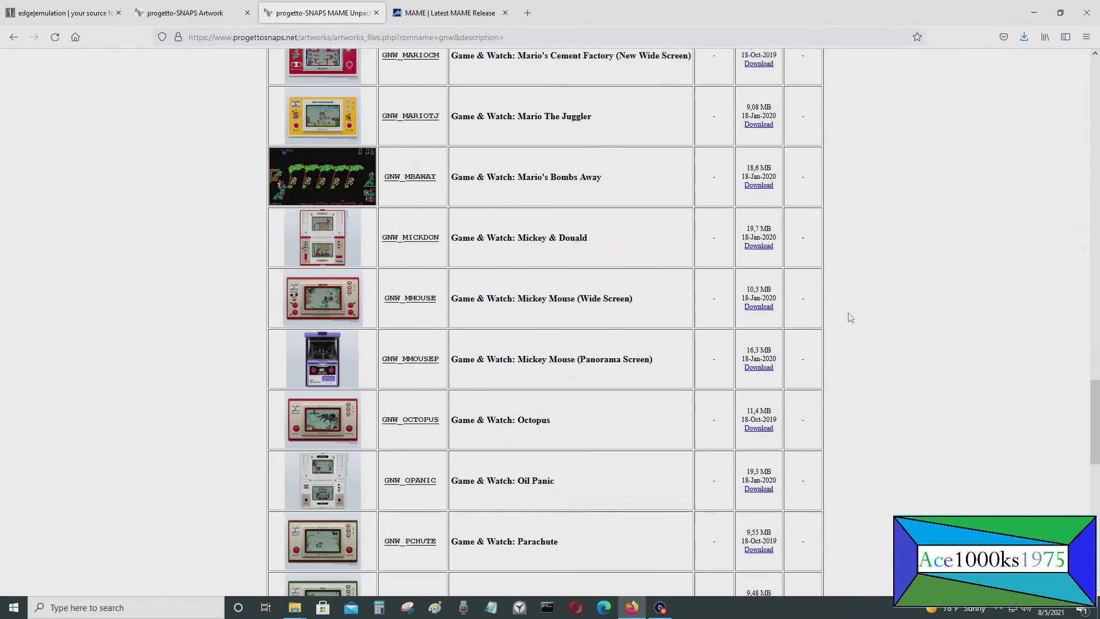
scroll(850, 318, down, 10)
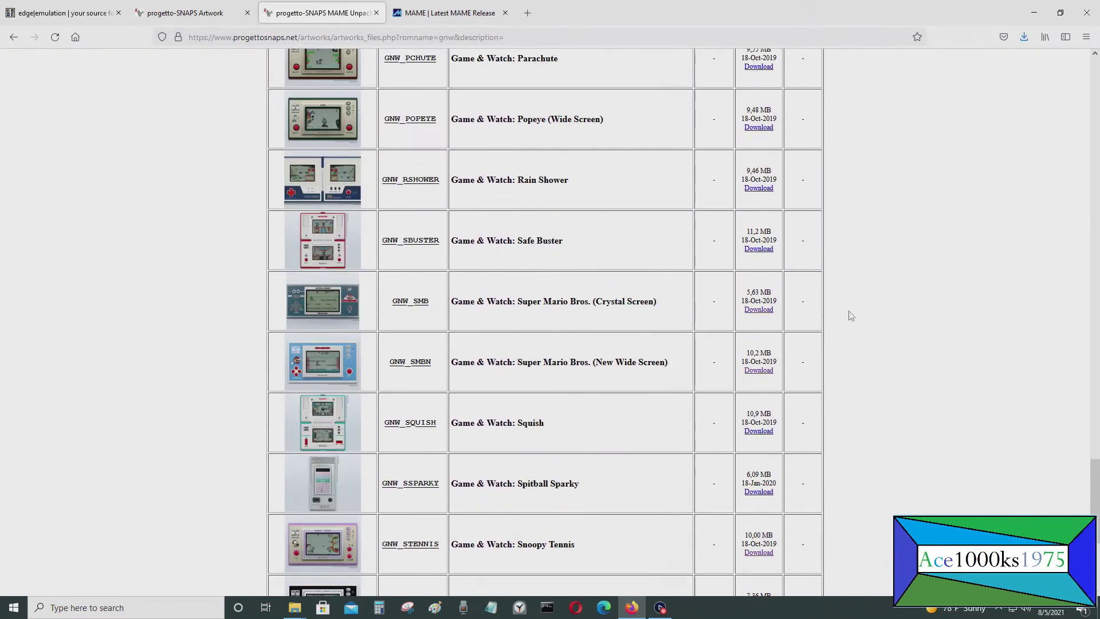
scroll(851, 316, up, 15)
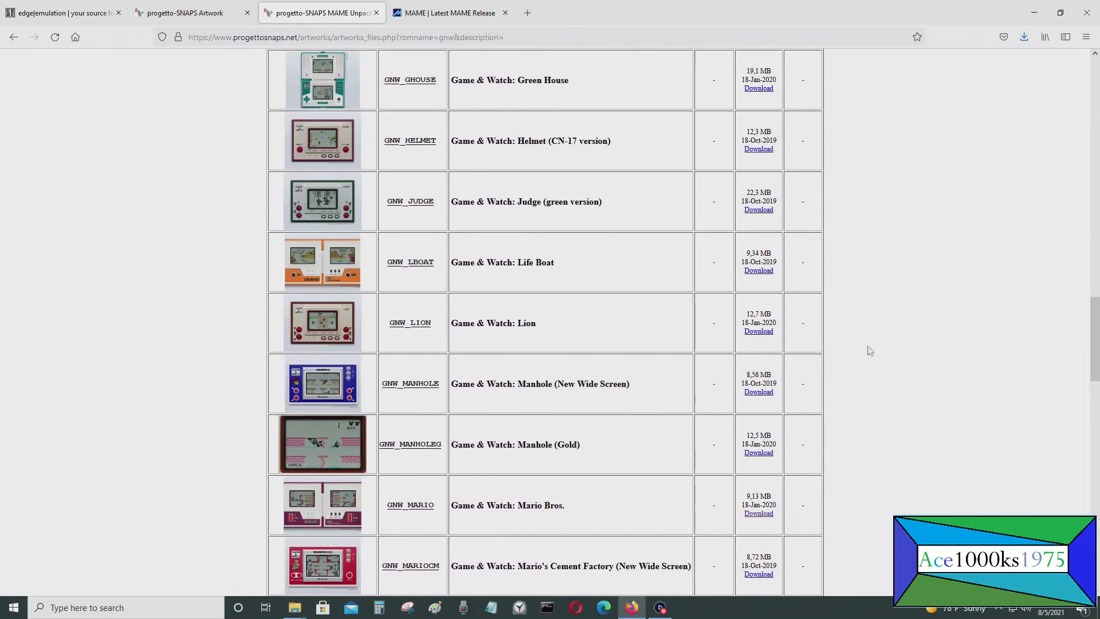
scroll(869, 347, up, 9)
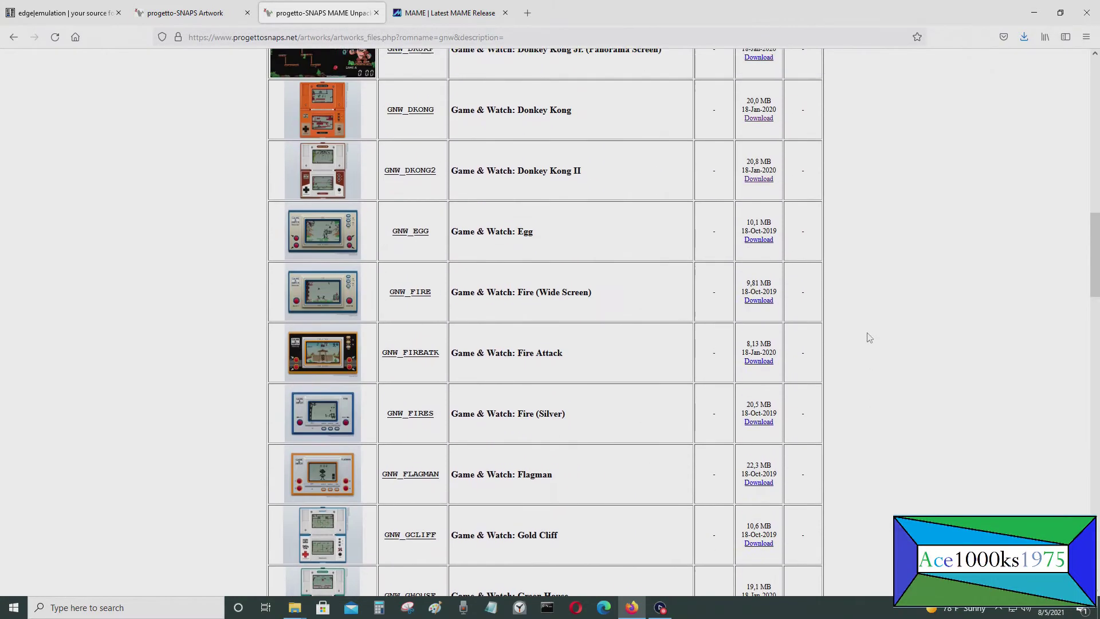
scroll(870, 338, up, 2)
scroll(868, 337, up, 5)
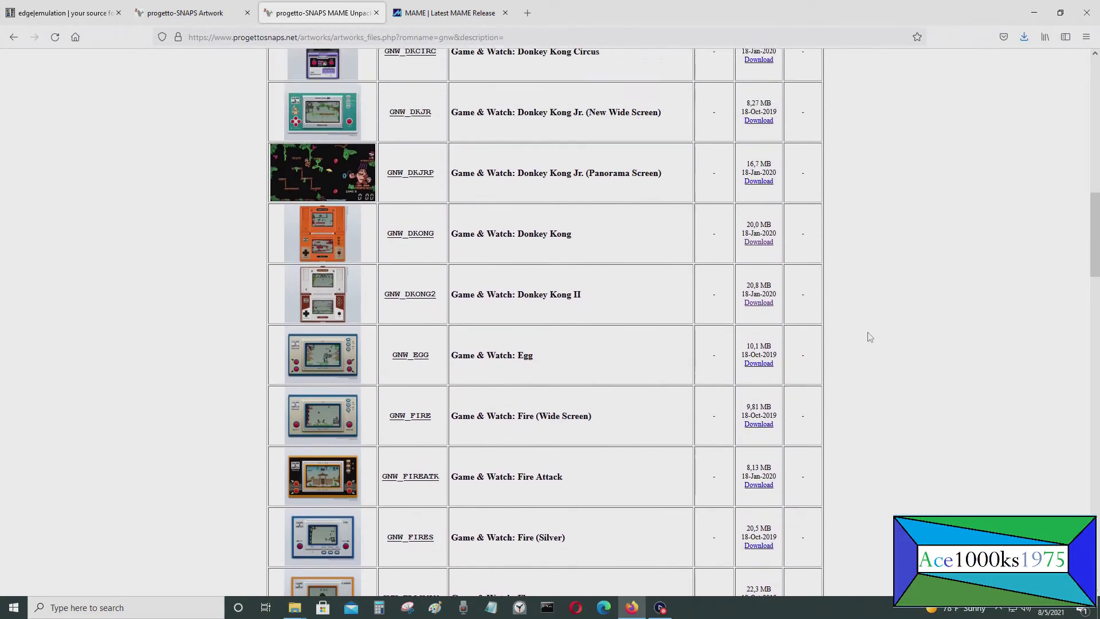
scroll(868, 335, up, 2)
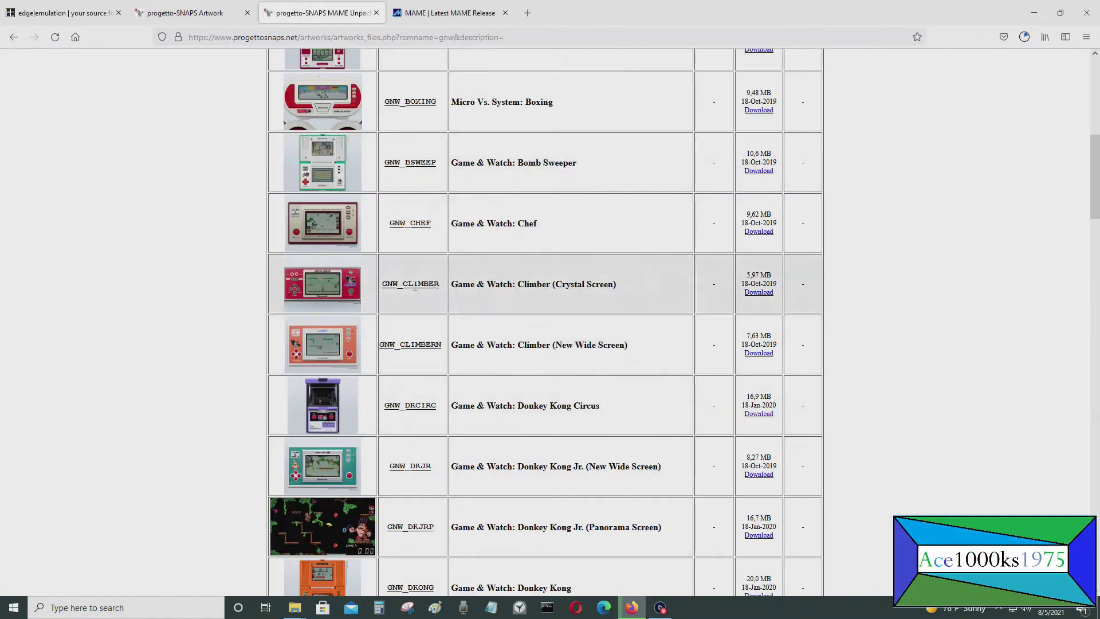
click(1034, 11)
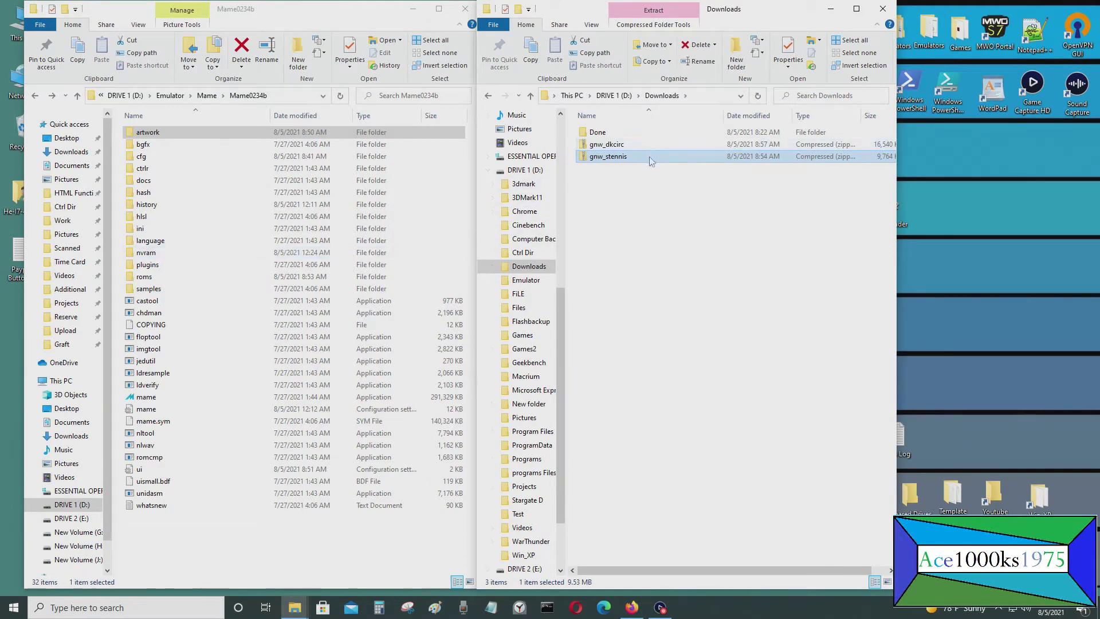
Launch MAME from the Mame0234b folder and search the machine list for "gnw"
click(226, 401)
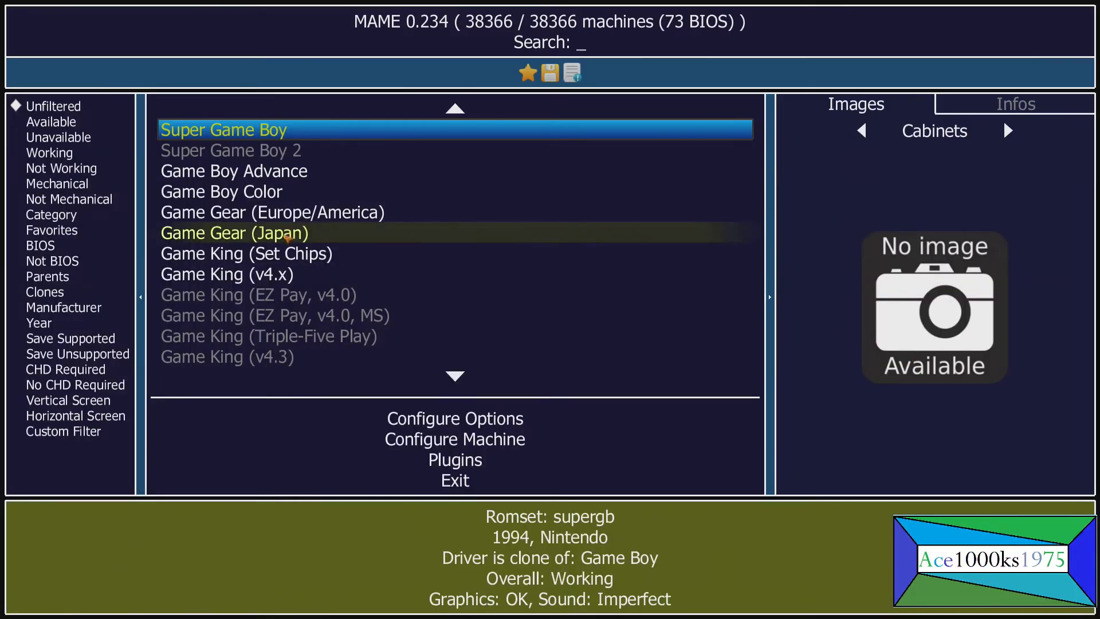
text(gnw)
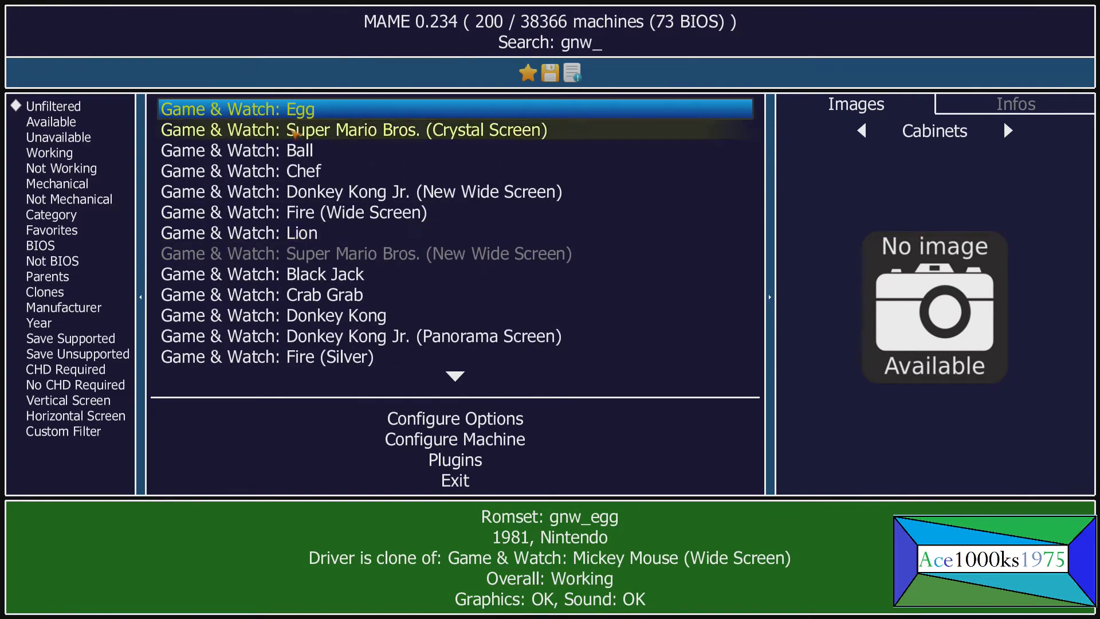
Find Game & Watch: Snoopy Tennis in the filtered list, run it without artwork and start Game A
key(Down)
key(Down)
key(Down)
key(Down)
key(Down)
key(Down)
key(Down)
key(Down)
key(Down)
key(Down)
key(Down)
key(Down)
key(Down)
key(Down)
key(Down)
key(Down)
key(Down)
key(Down)
key(Down)
key(Down)
key(Down)
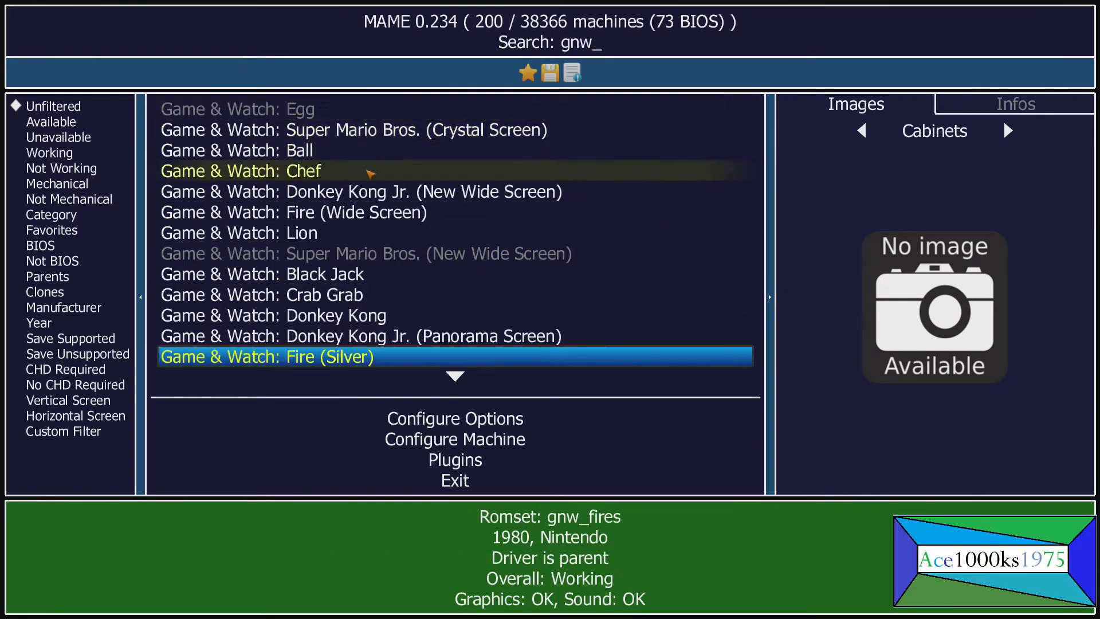
key(Down)
key(Down)
key(Down)
key(Down)
key(Down)
key(Down)
key(Down)
key(Down)
key(Down)
key(Down)
key(Down)
key(Down)
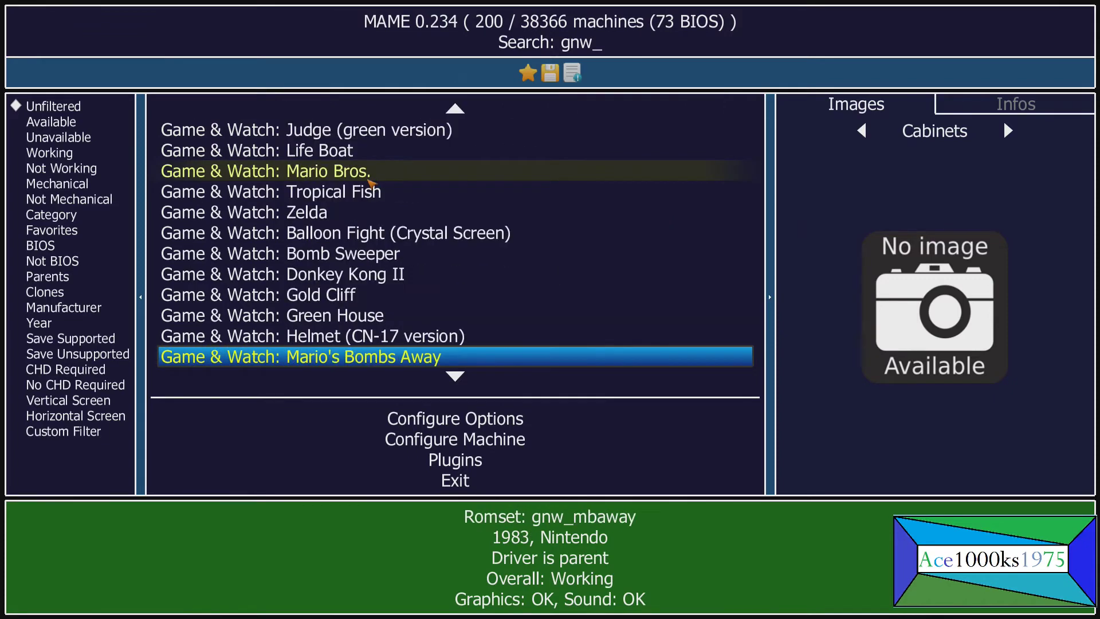
key(Down)
key(Down)
key(Down)
key(Down)
key(Down)
key(Down)
key(Down)
key(Down)
key(Down)
key(Down)
key(Down)
key(Down)
key(Down)
key(Down)
key(Down)
key(Down)
key(Down)
key(Down)
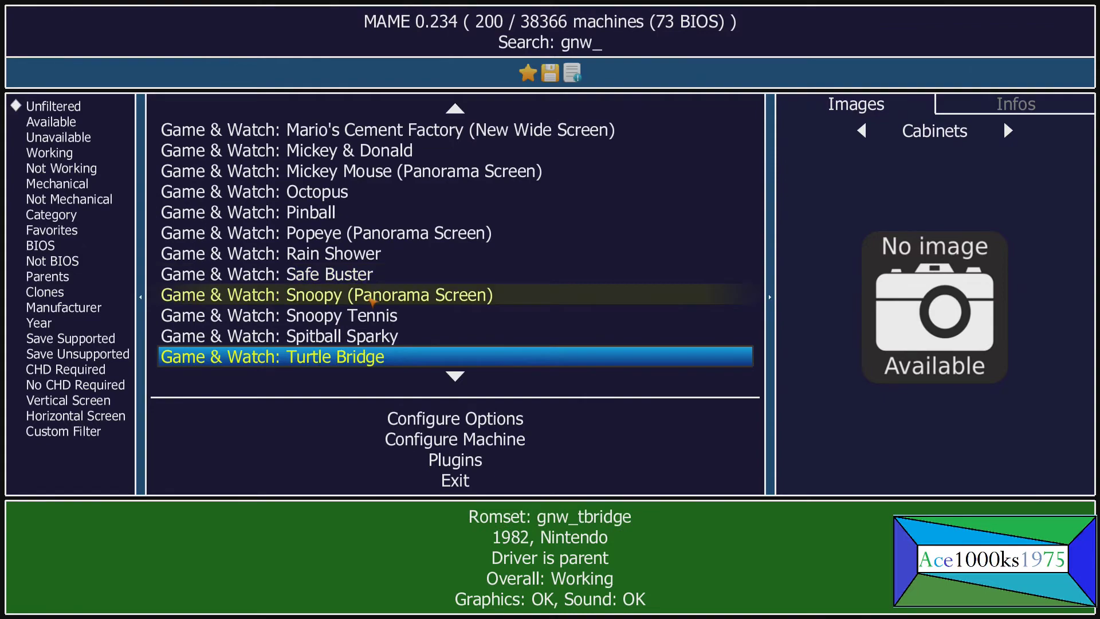
click(332, 298)
click(331, 319)
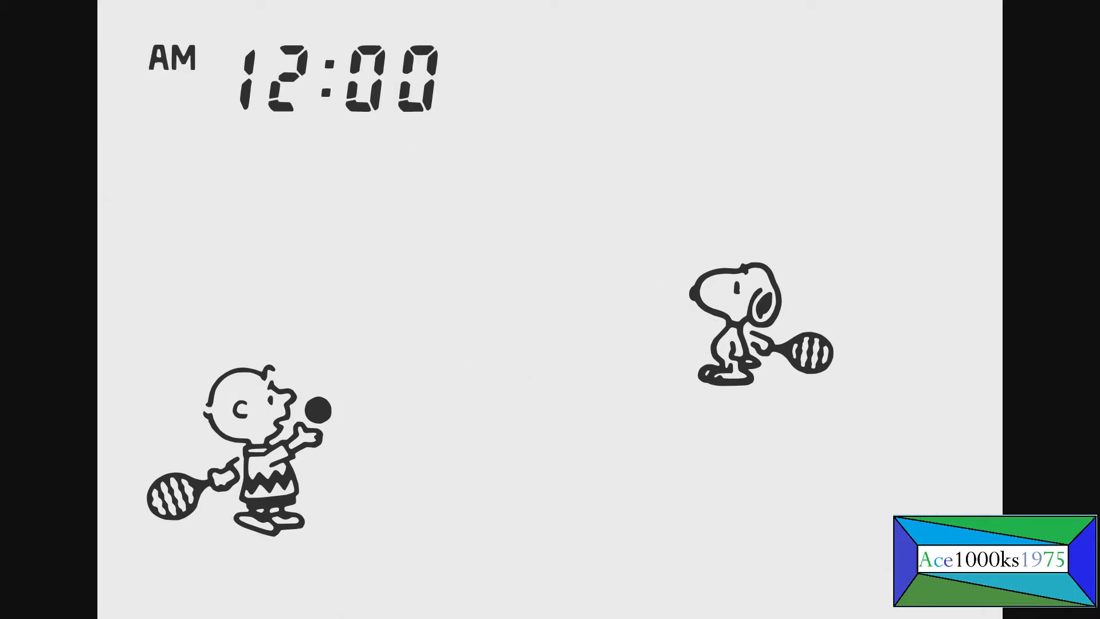
key(1)
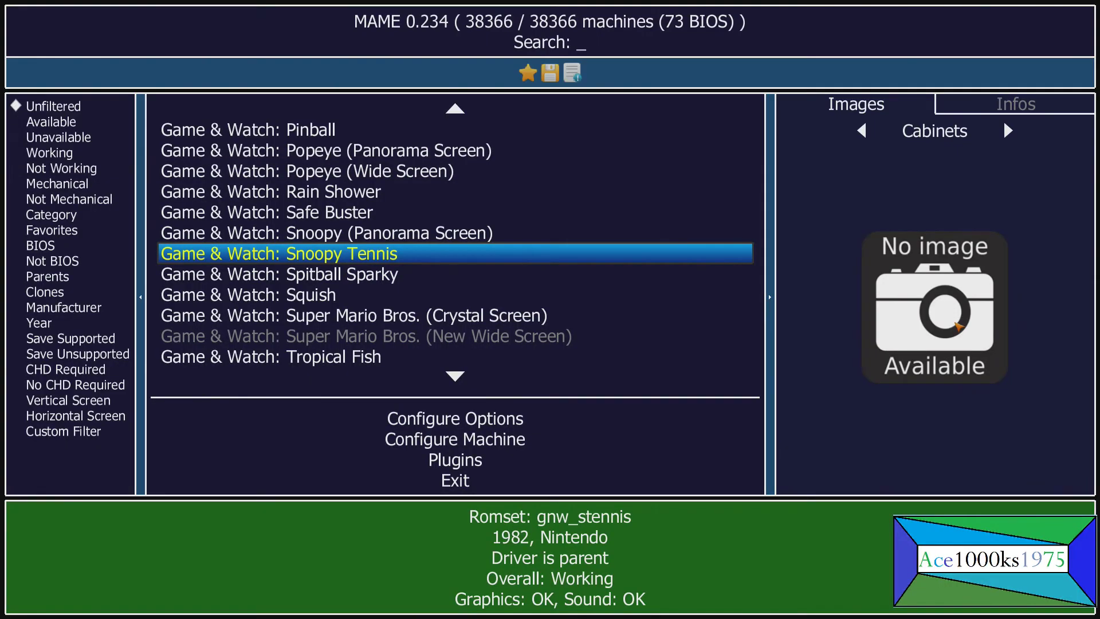
Look over the Game & Watch titles from Snoopy Tennis down to Tropical Fish and exit MAME
key(Down)
key(Down)
key(Down)
key(Down)
key(Down)
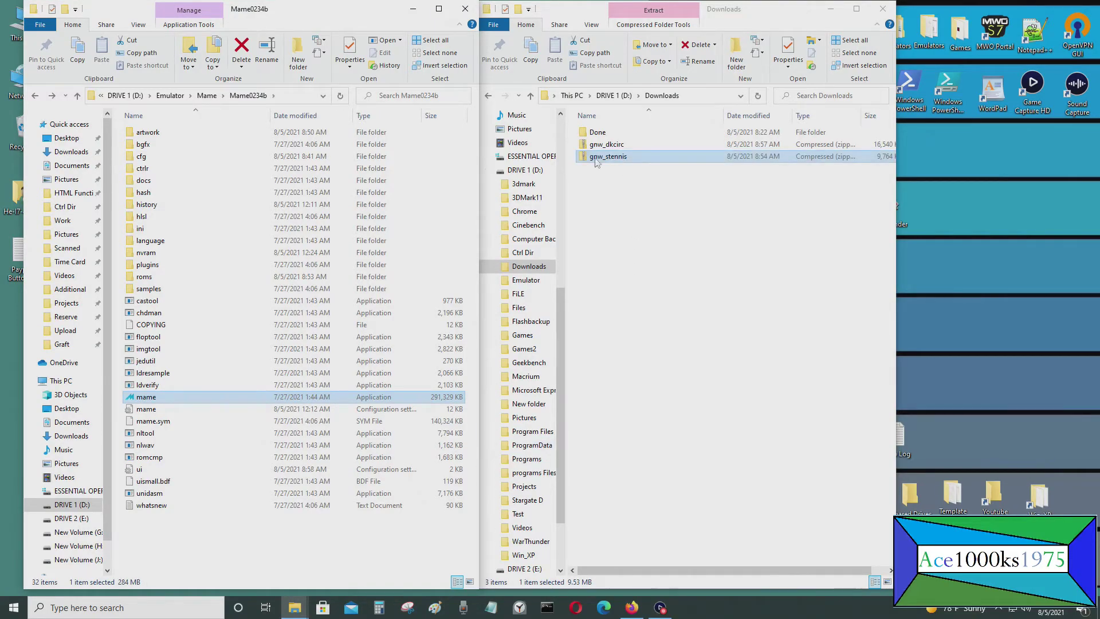
Move the gnw_stennis and gnw_dkcirc archives from Downloads into MAME's artwork folder
drag(623, 156, 317, 150)
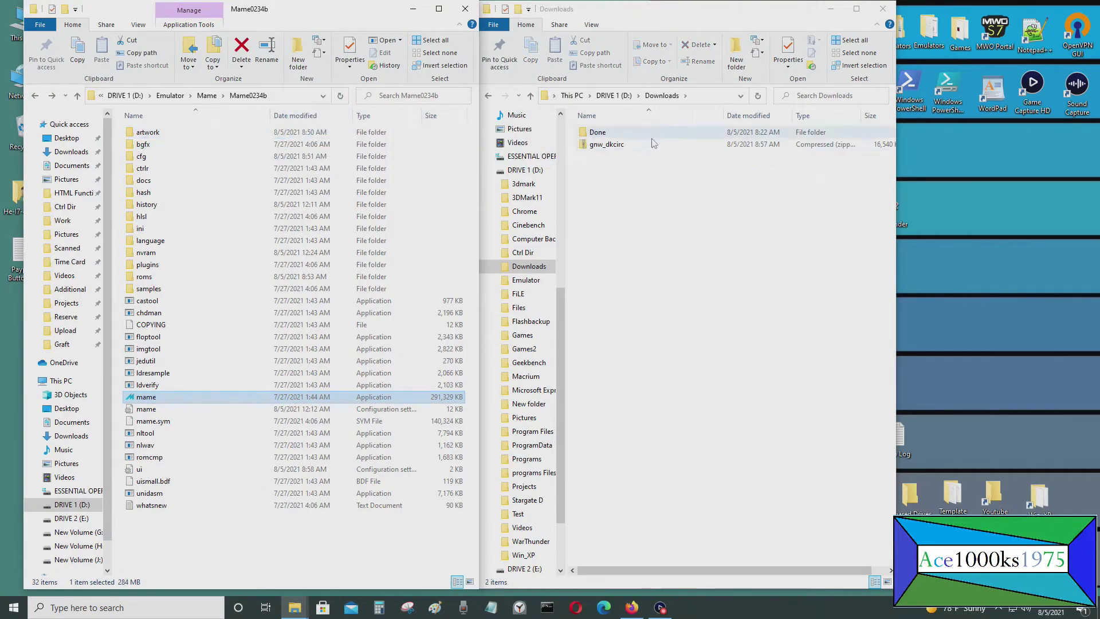
click(585, 146)
drag(585, 147, 338, 130)
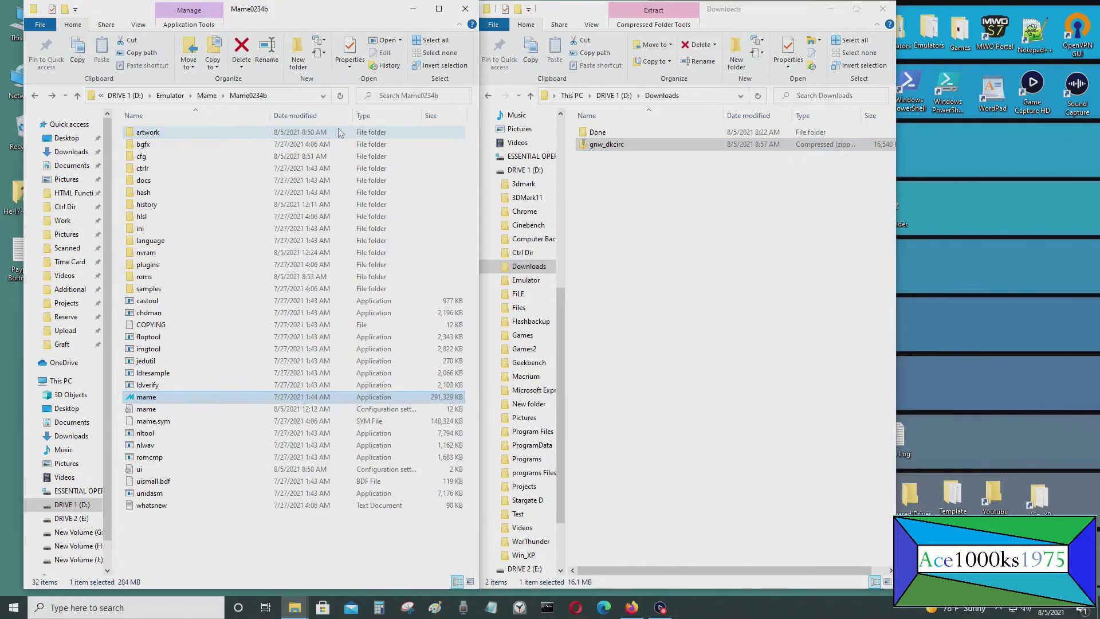
Check the artwork folder for the Game & Watch archives, including gnw_mario and gnw_stennis, and return to the Mame0234b folder
double_click(338, 132)
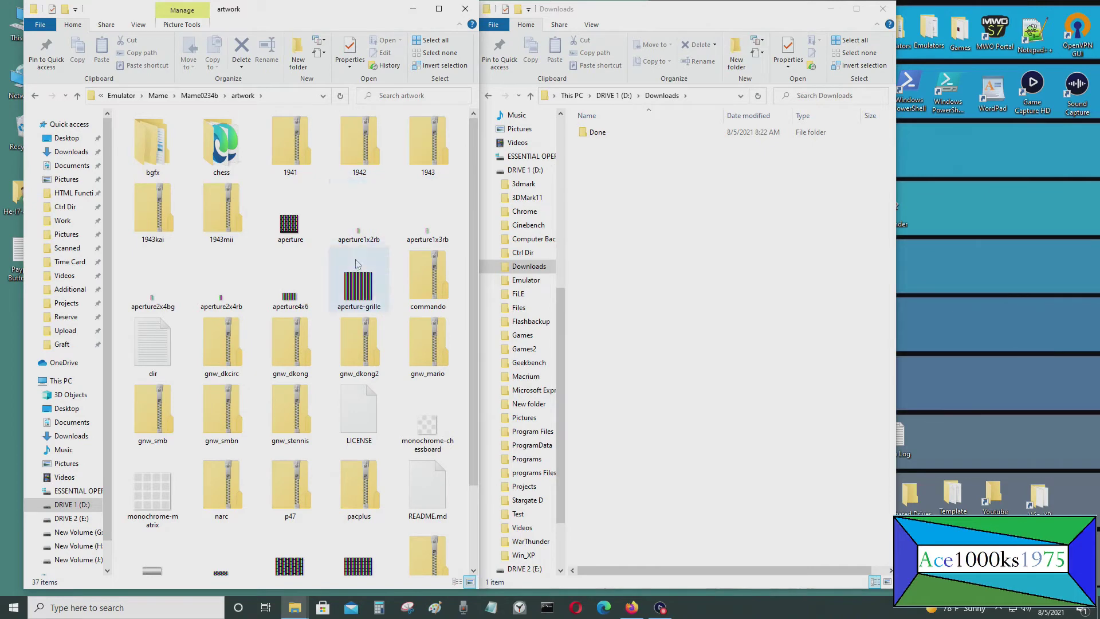
scroll(364, 292, down, 3)
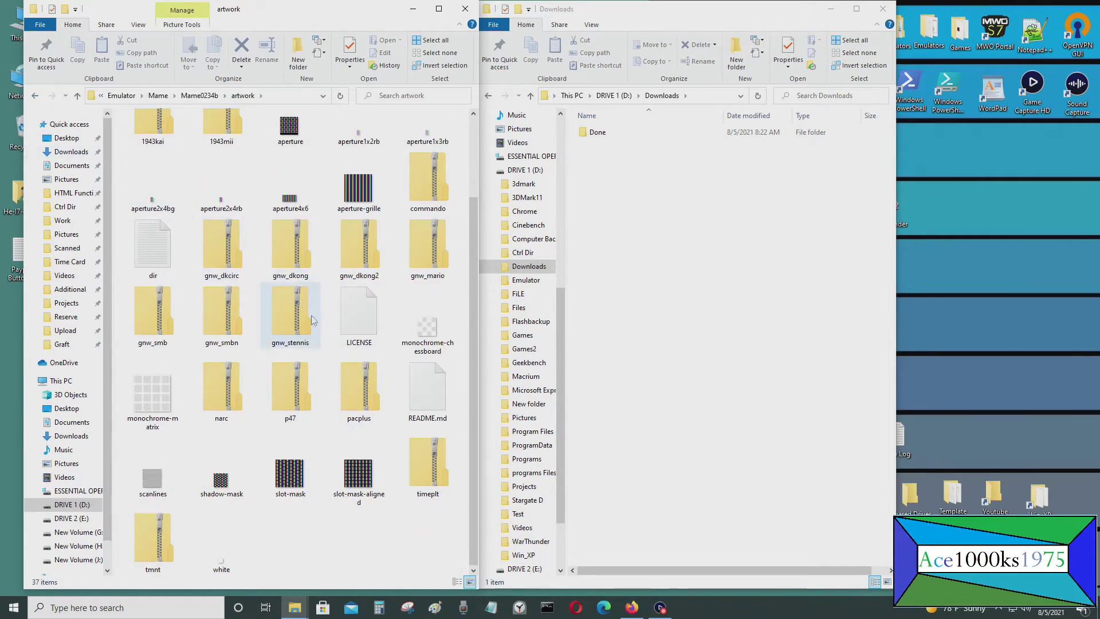
click(428, 246)
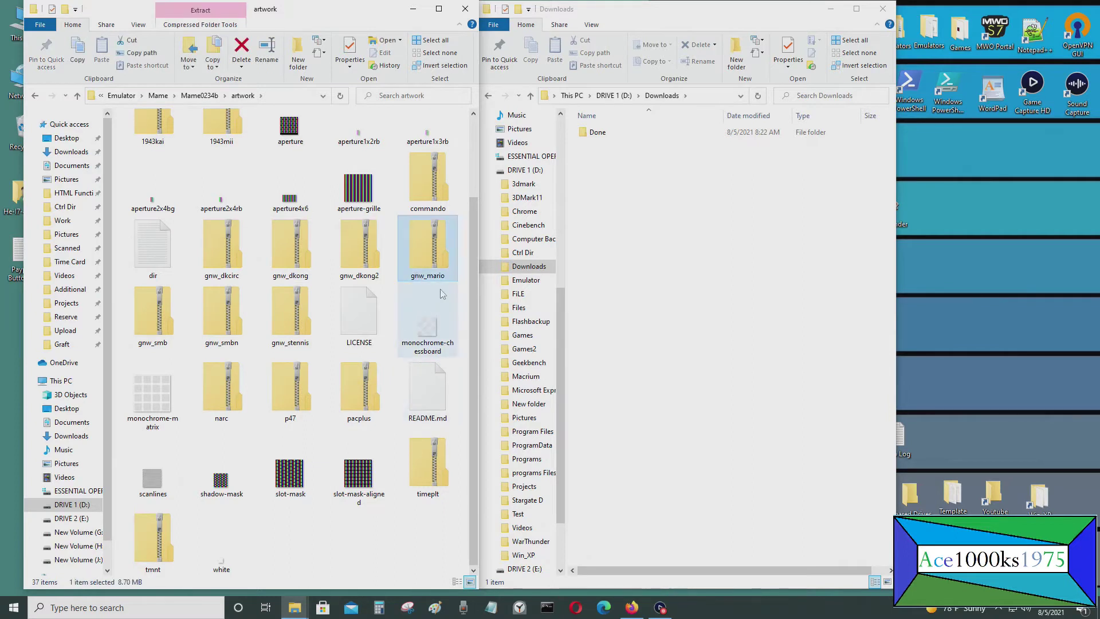
click(289, 340)
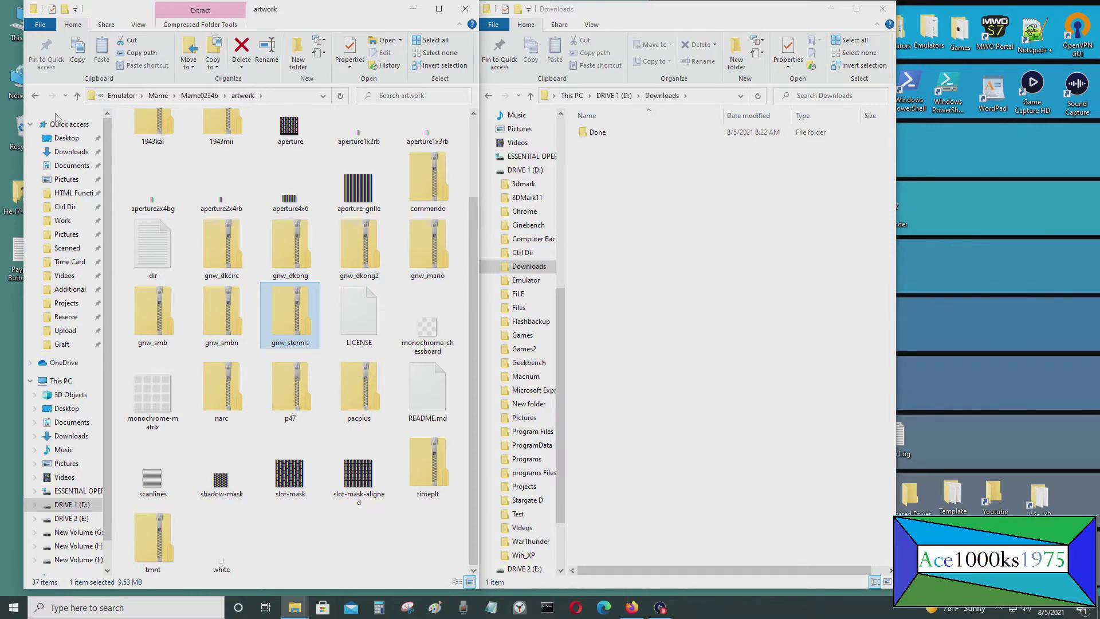
click(35, 96)
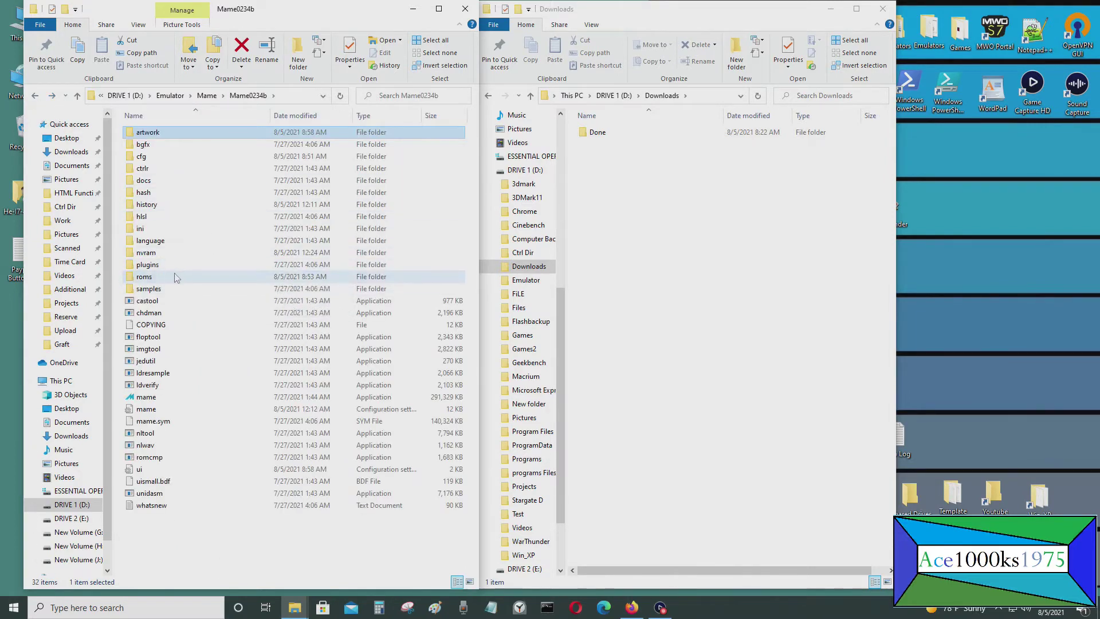
Check the roms folder for the matching gnw_stennis archive and return to the Mame0234b folder
double_click(177, 276)
click(261, 291)
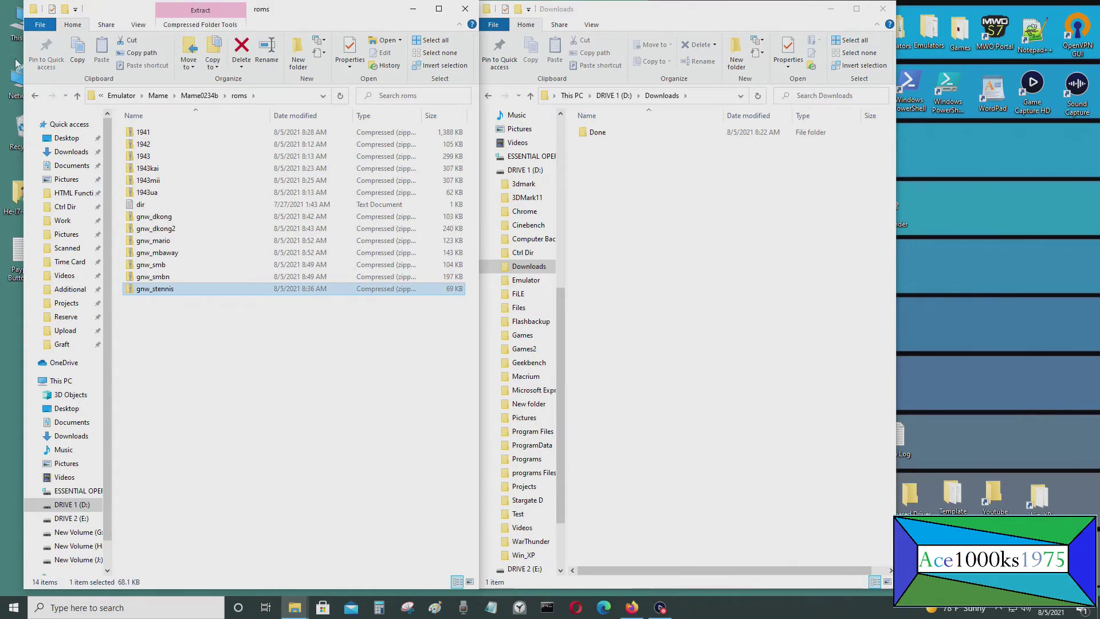
click(34, 96)
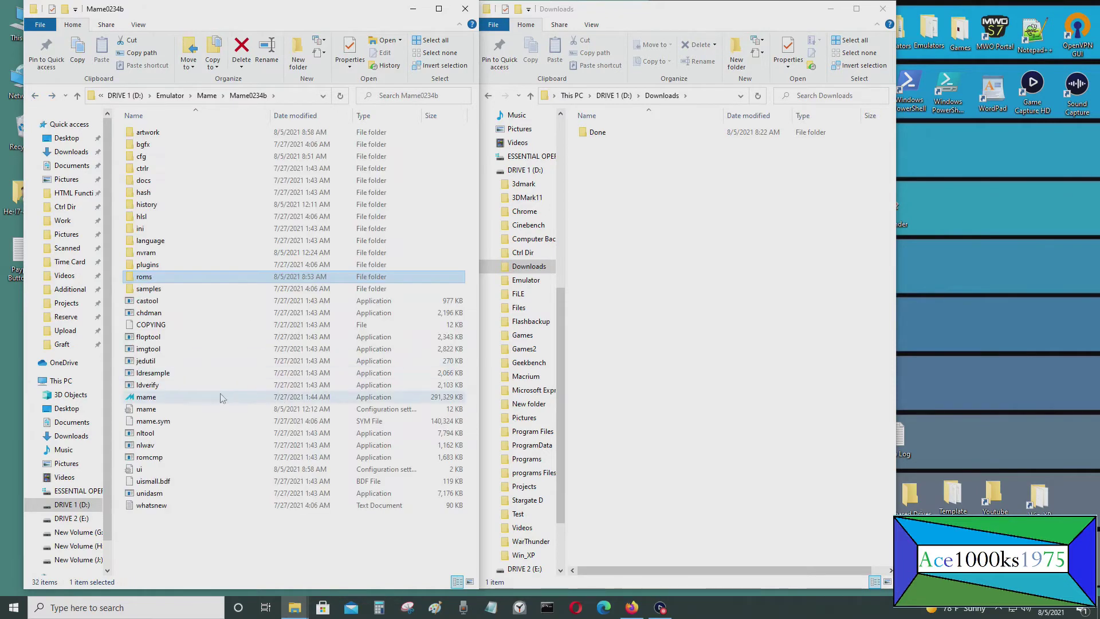
Relaunch MAME and run Game & Watch: Snoopy Tennis with its artwork installed
click(223, 398)
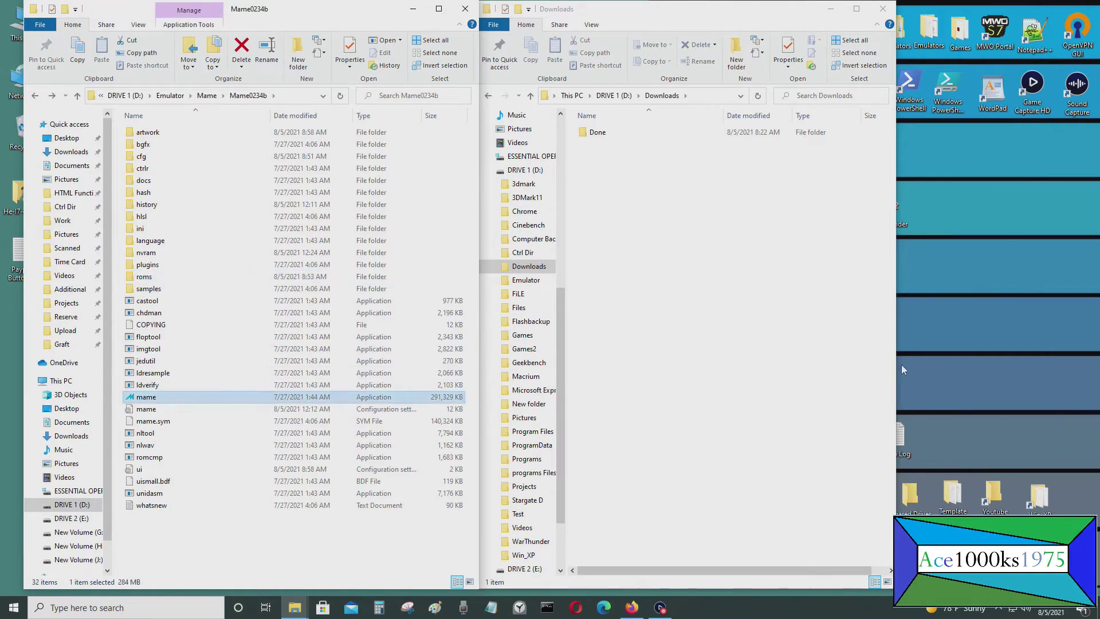
double_click(351, 397)
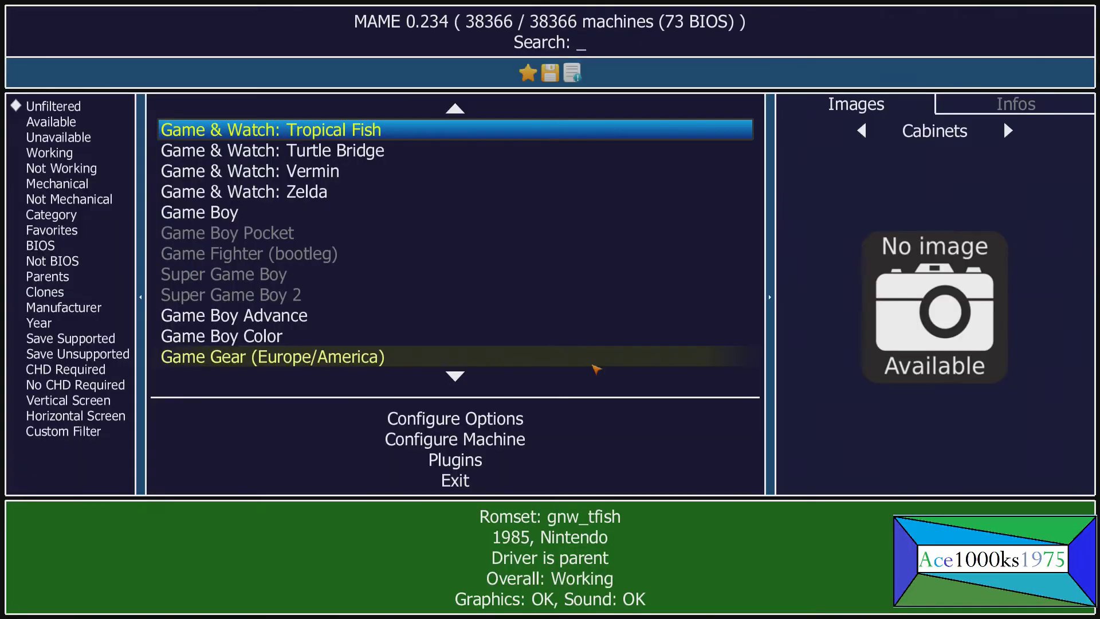
key(Down)
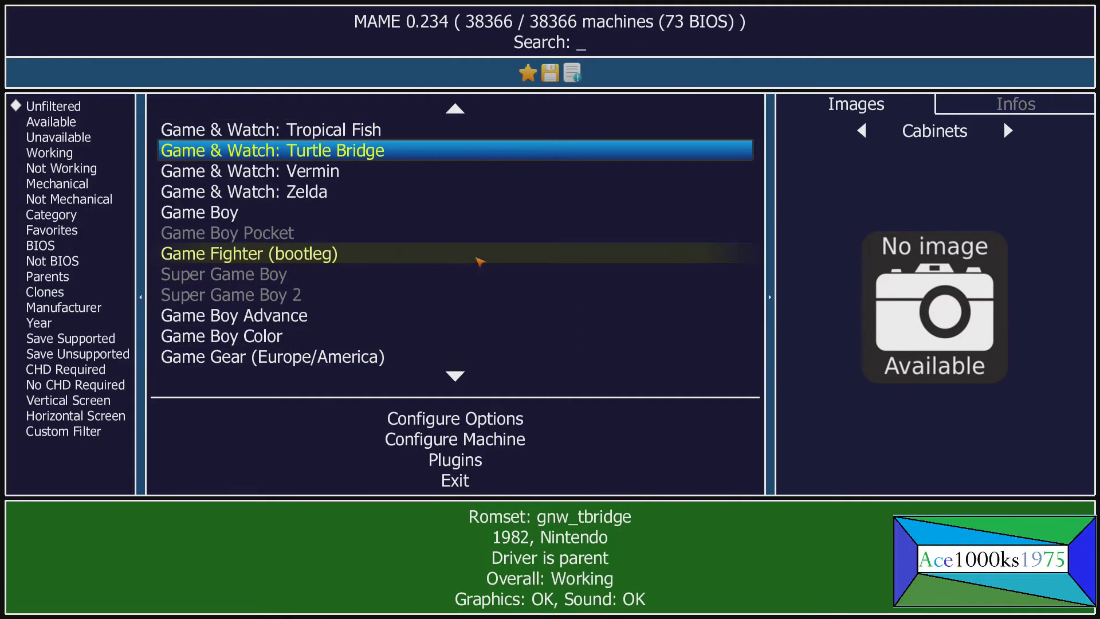
key(Up)
key(Up)
key(Up)
key(Up)
key(Up)
key(Up)
key(Up)
key(Up)
key(Up)
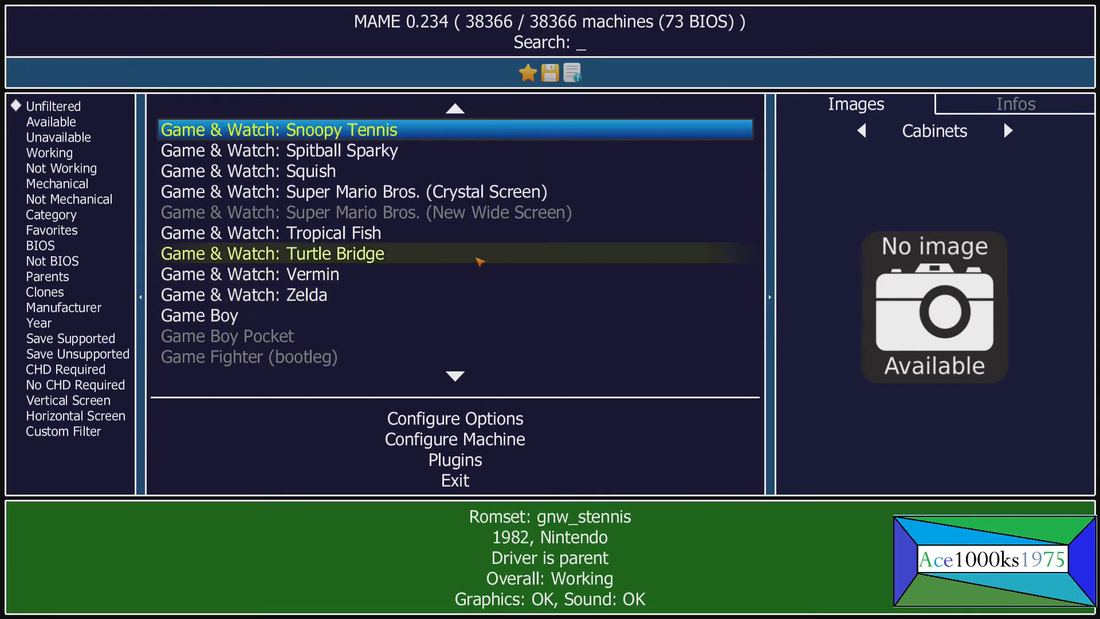
key(Down)
key(Down)
key(Down)
key(Down)
key(Down)
key(Down)
key(Down)
key(Down)
key(Down)
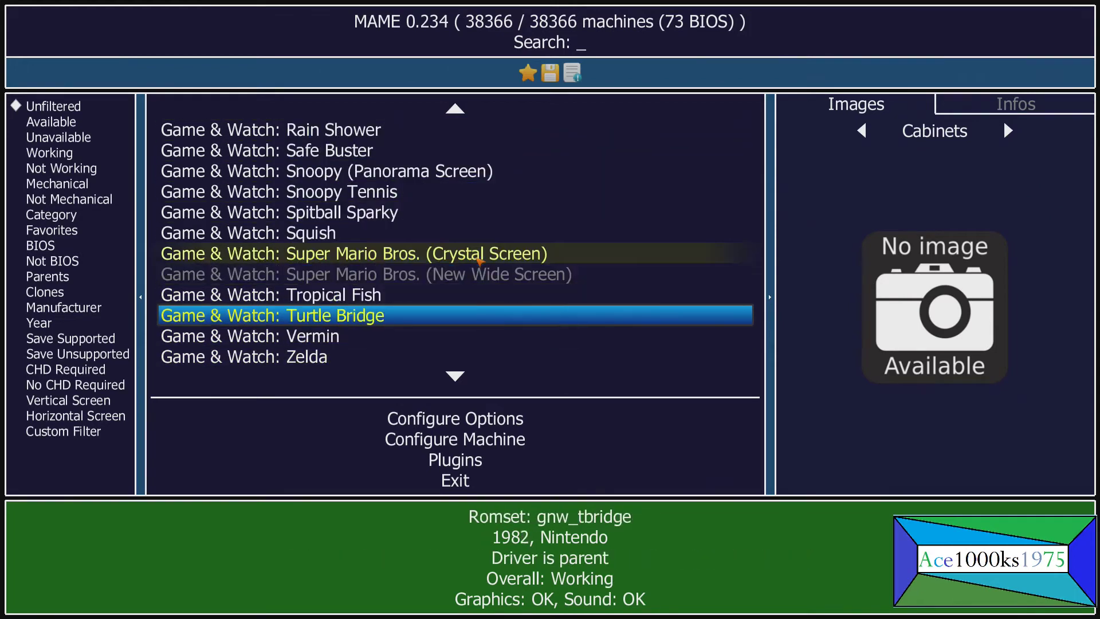
key(Up)
key(Up)
key(Up)
key(Up)
key(Up)
key(Up)
key(Return)
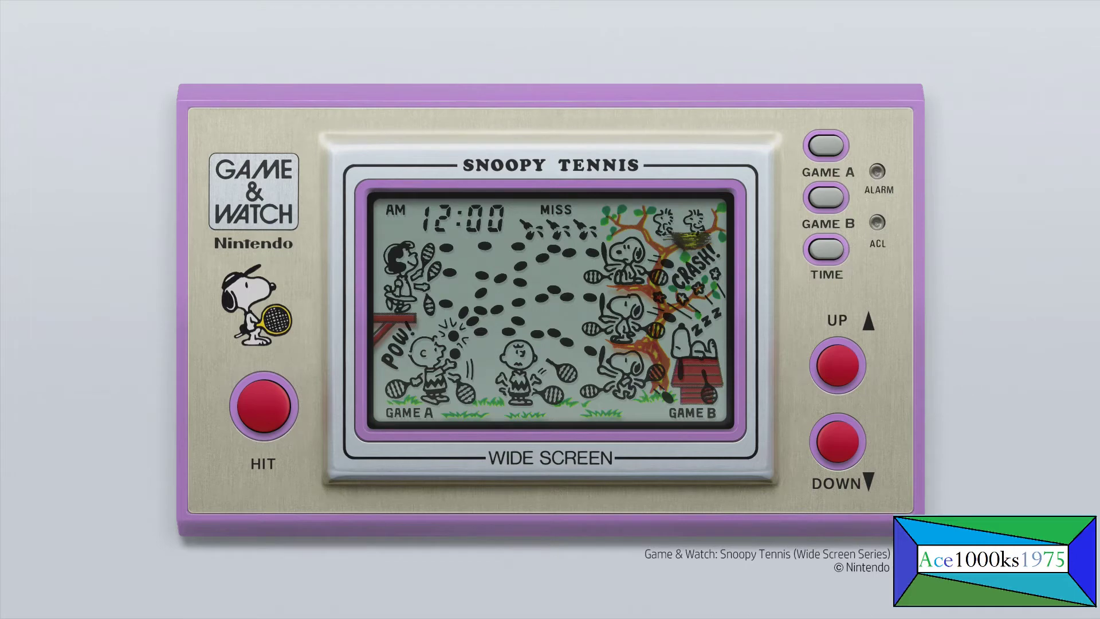
Start Game A of Snoopy Tennis and move Snoopy to the highest branch
key(t)
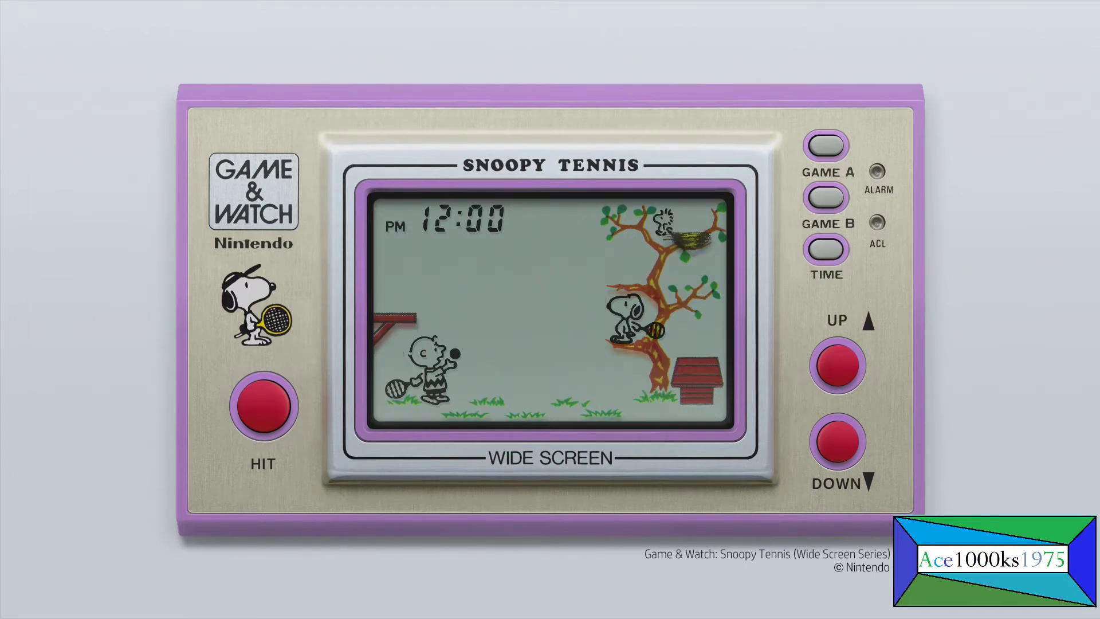
key(1)
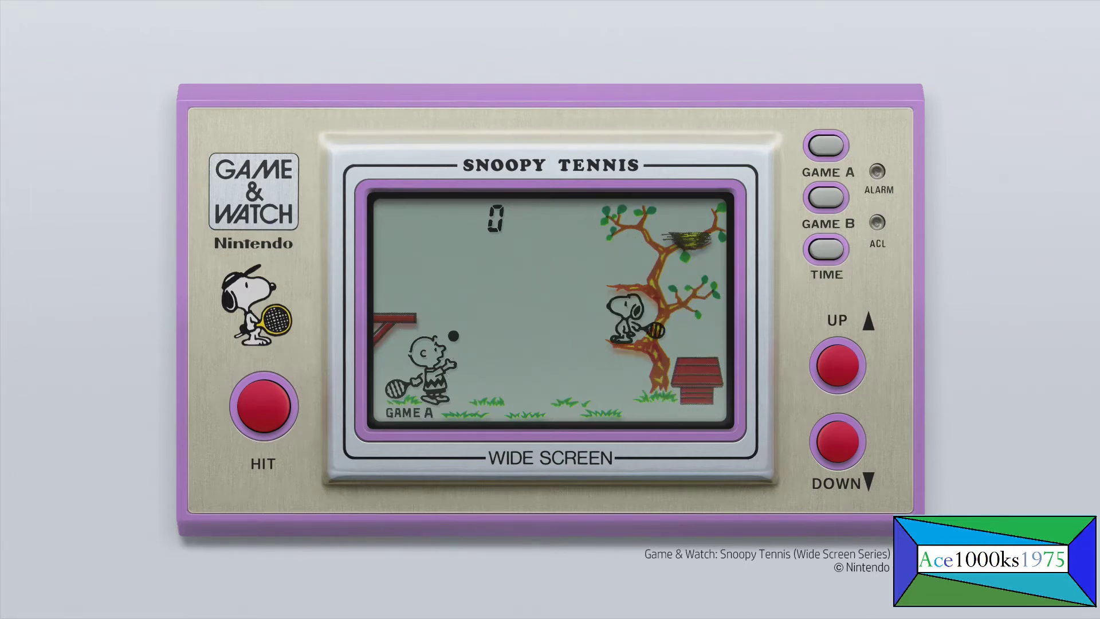
key(ctrl)
key(ctrl)
key(Up)
key(Up)
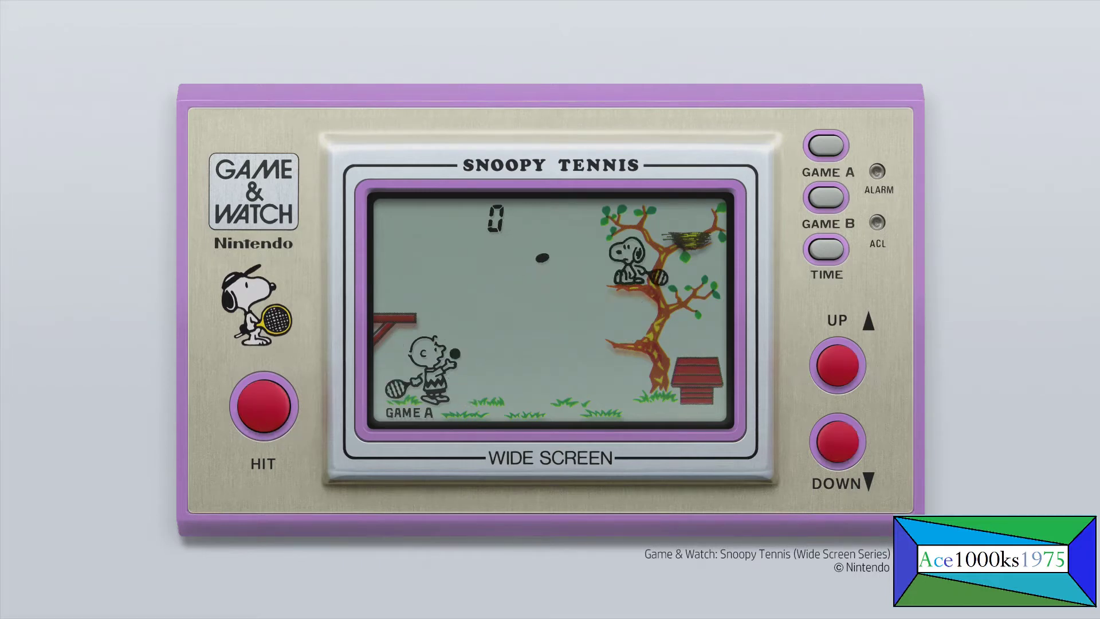
Play Game A by moving Snoopy between the branches and hitting the incoming balls, and exit to the machine list
key(space)
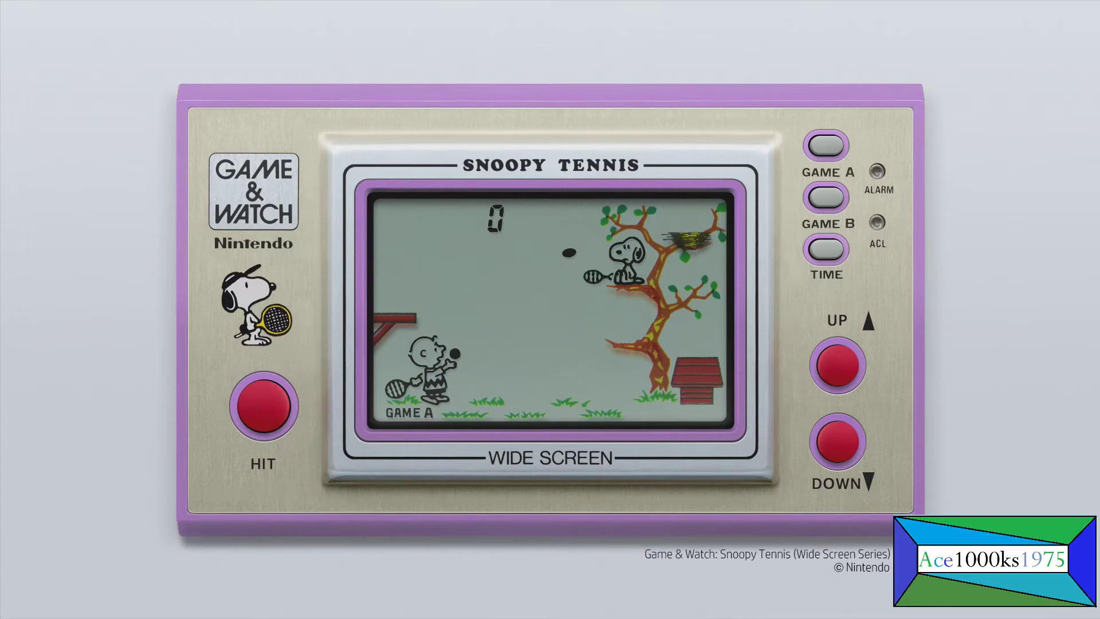
key(space)
key(Down)
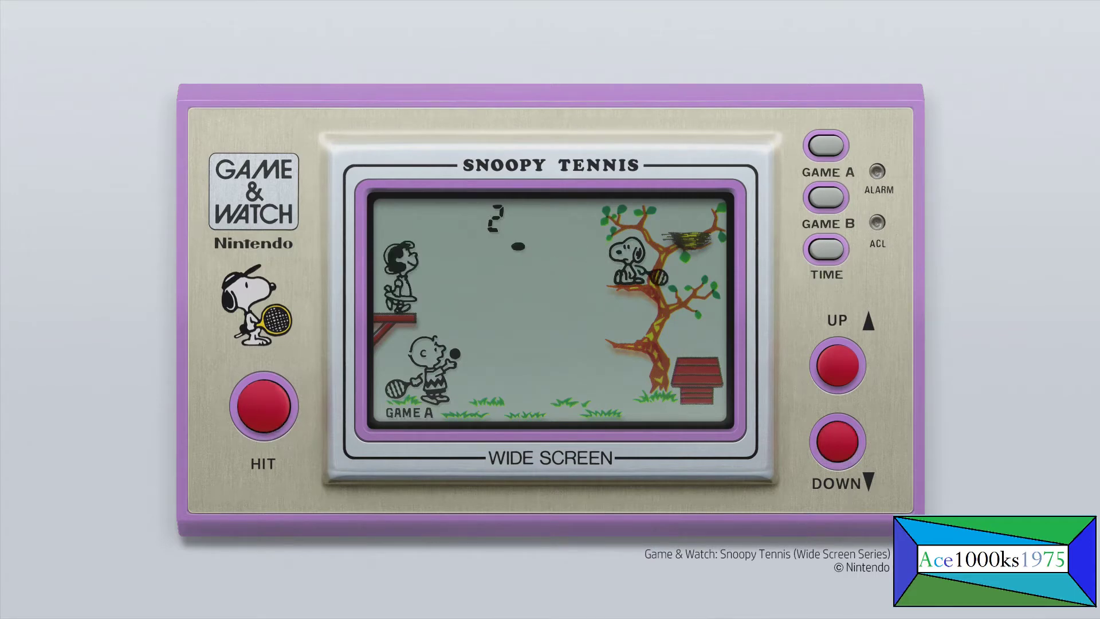
key(Up)
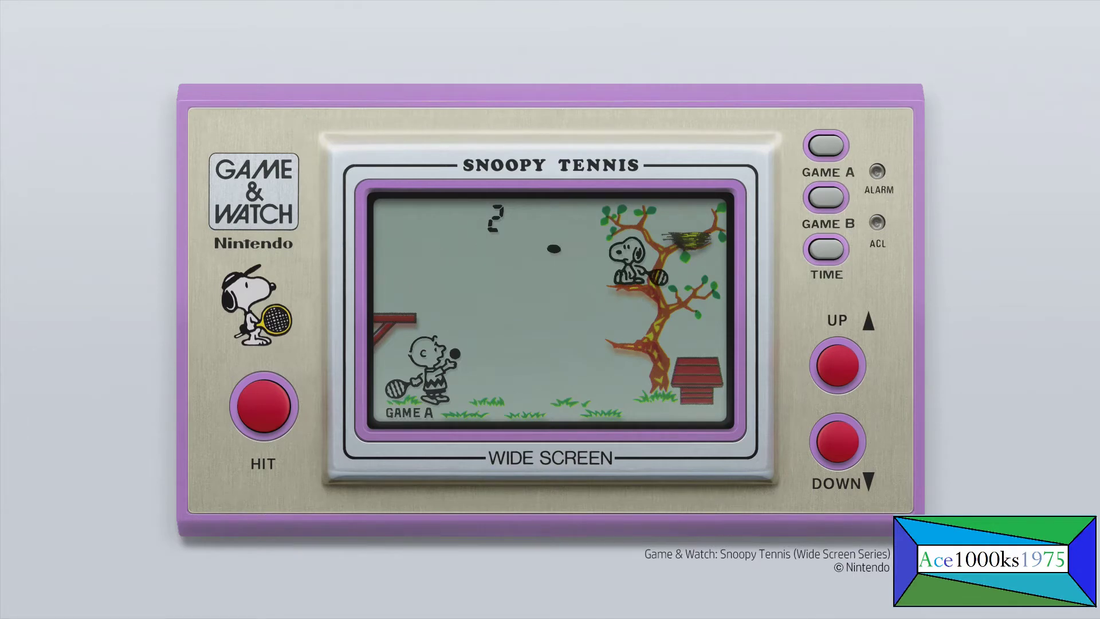
key(ctrl)
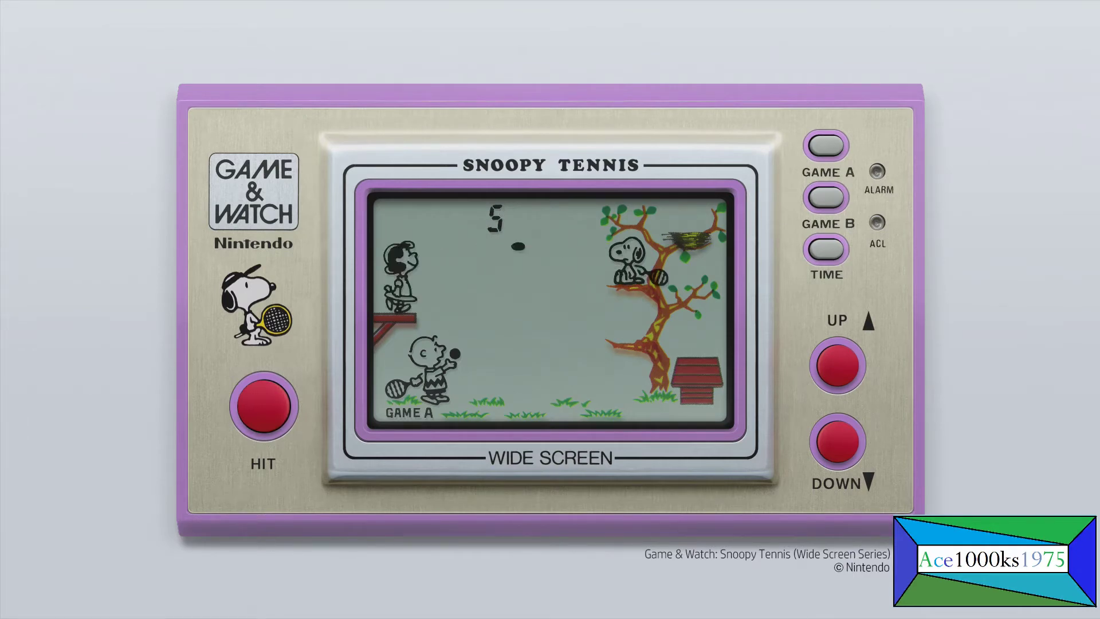
key(Down)
key(Up)
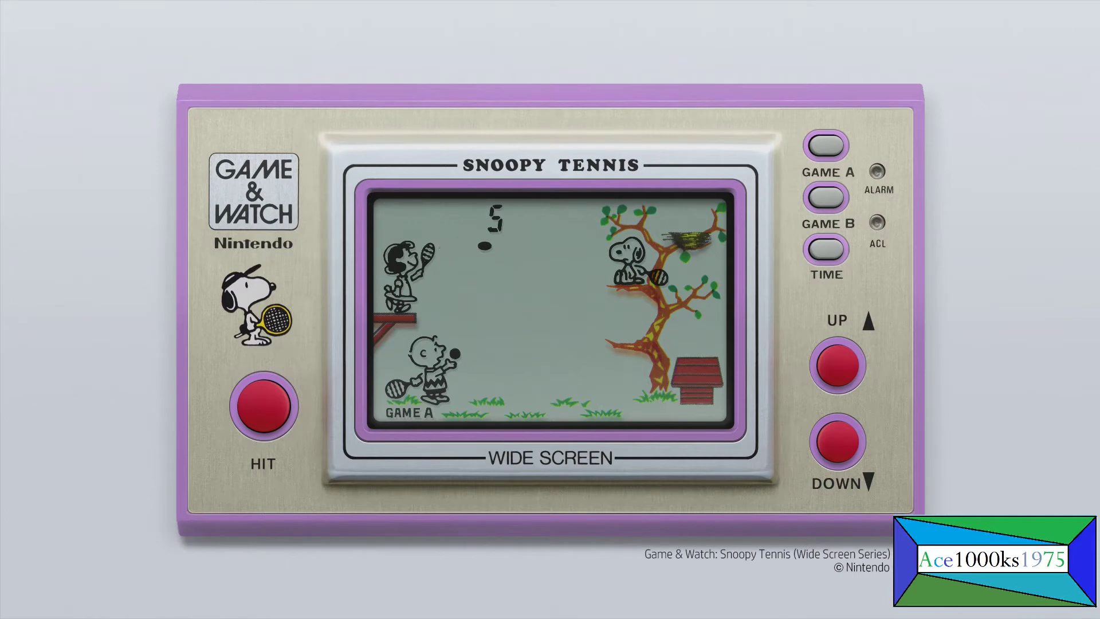
key(ctrl)
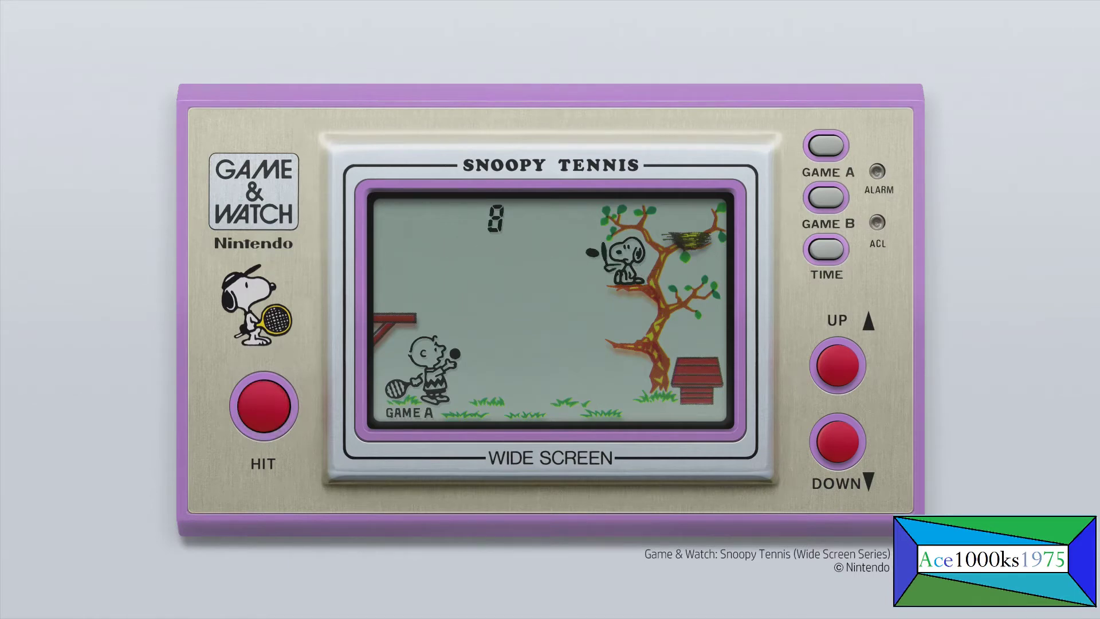
key(Down)
key(Up)
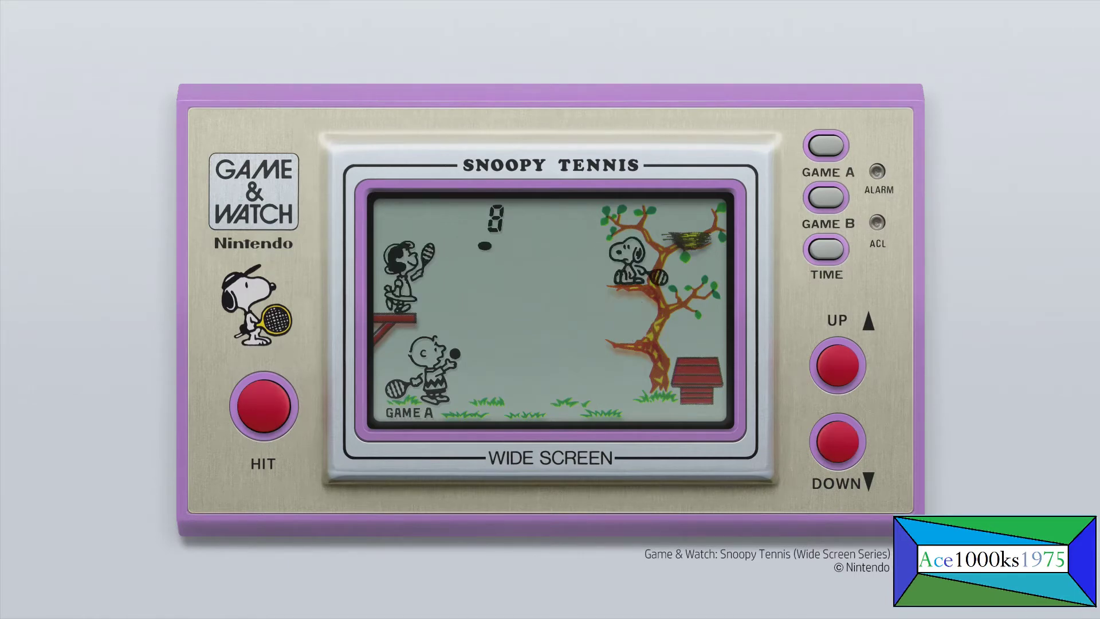
key(Down)
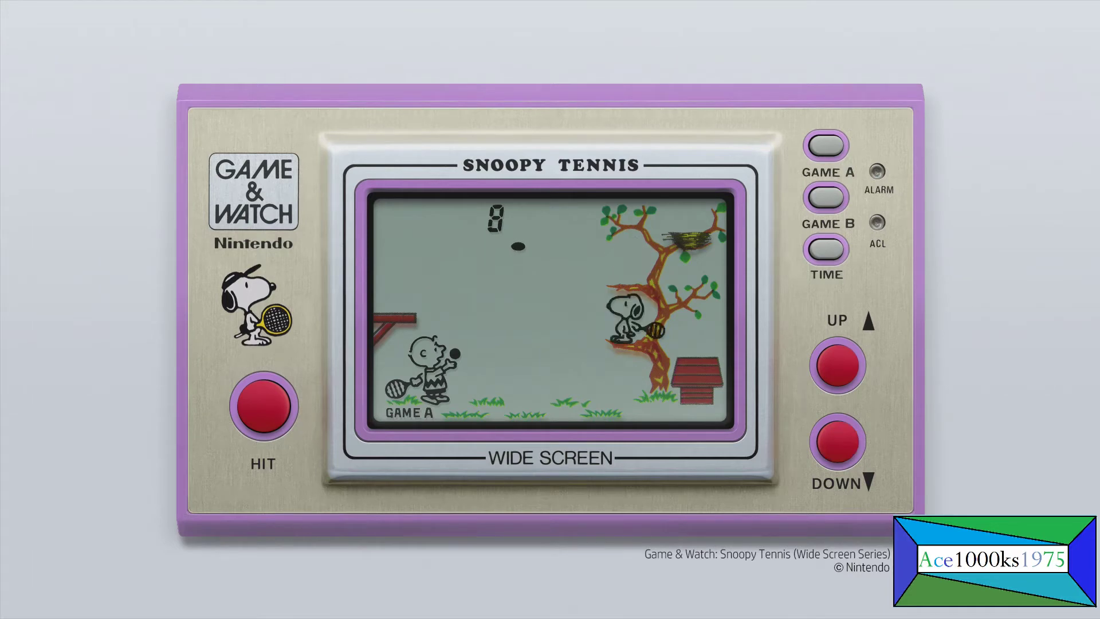
key(Up)
key(ctrl)
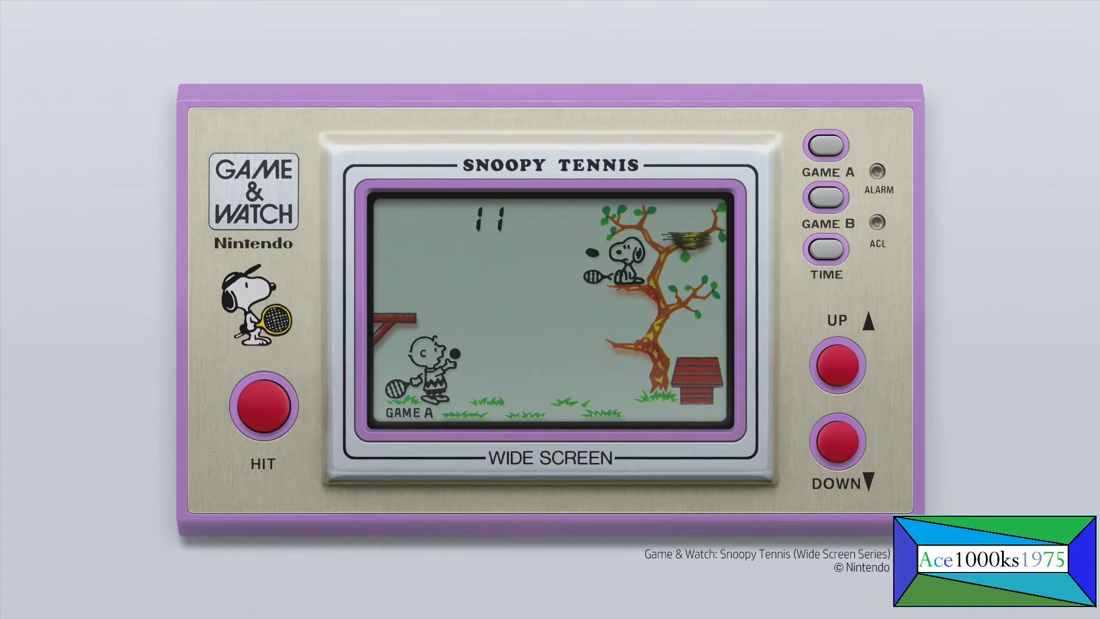
key(Down)
key(Up)
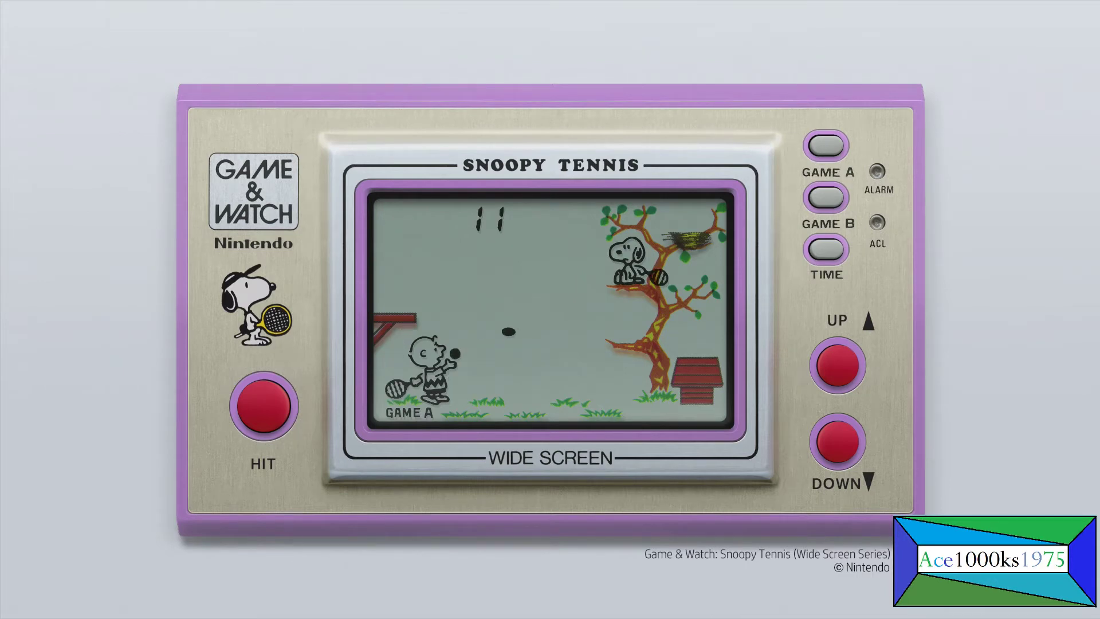
key(Down)
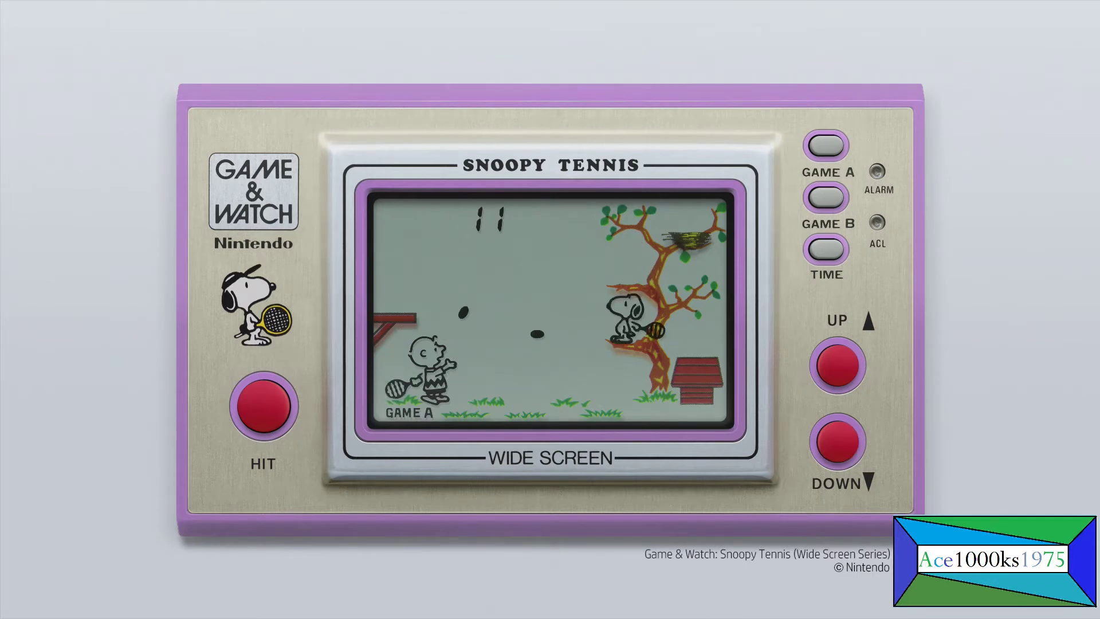
key(ctrl)
key(Down)
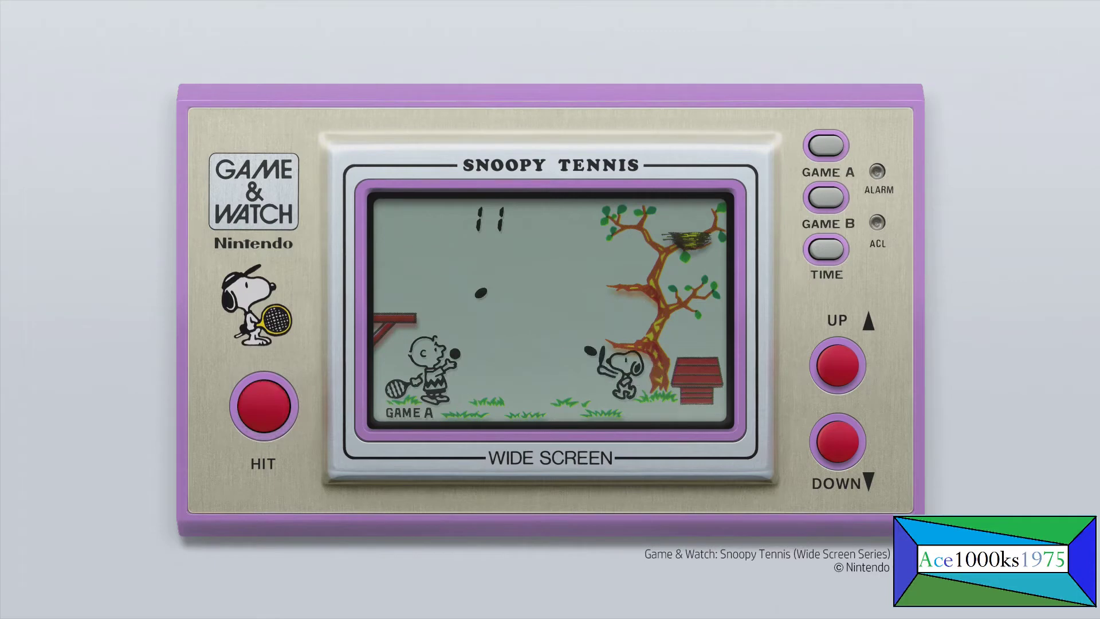
key(ctrl)
key(Up)
key(Up)
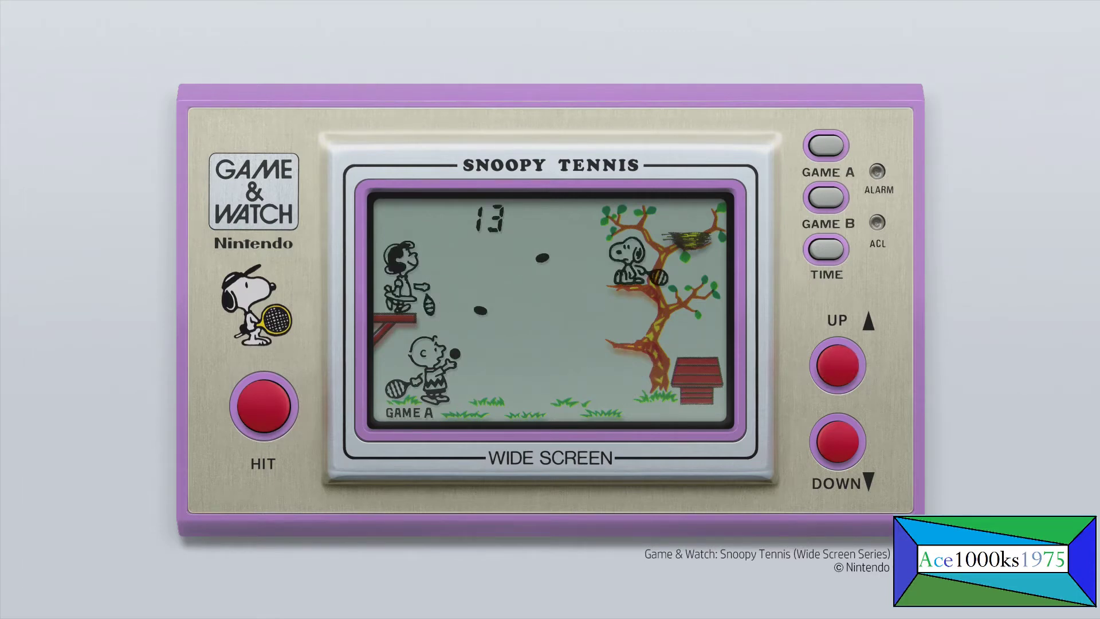
key(ctrl)
key(ctrl)
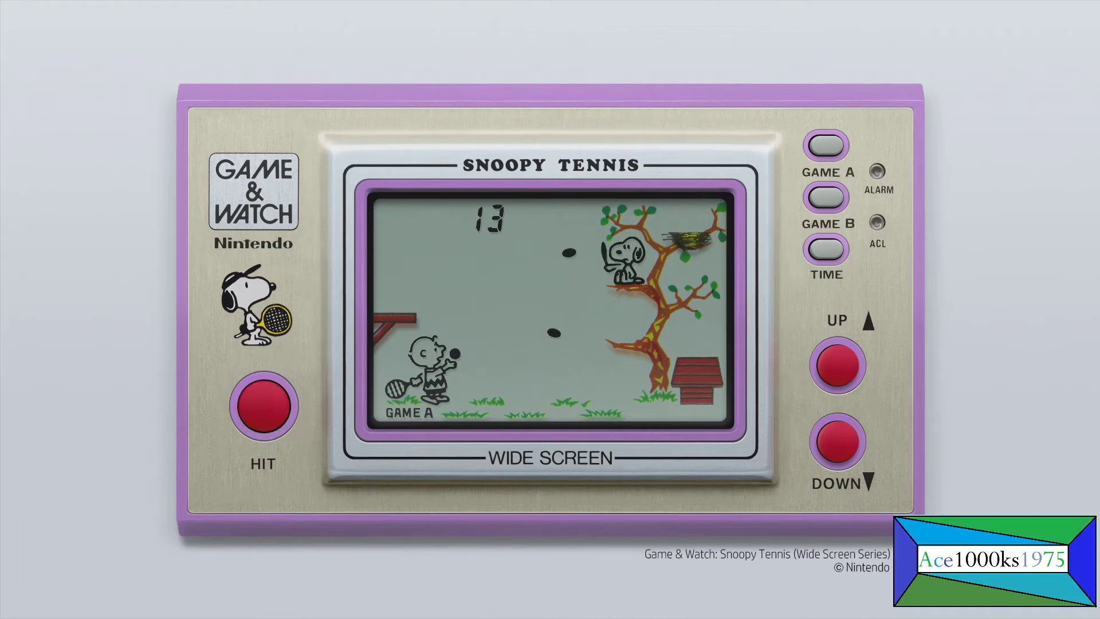
key(Down)
key(Down)
key(ctrl)
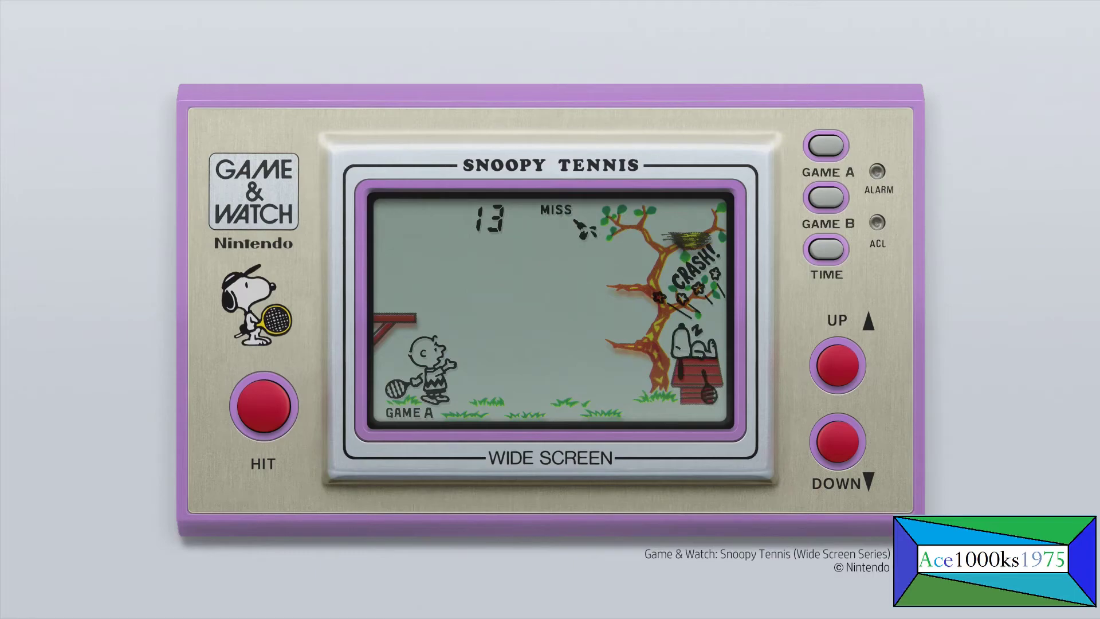
key(Escape)
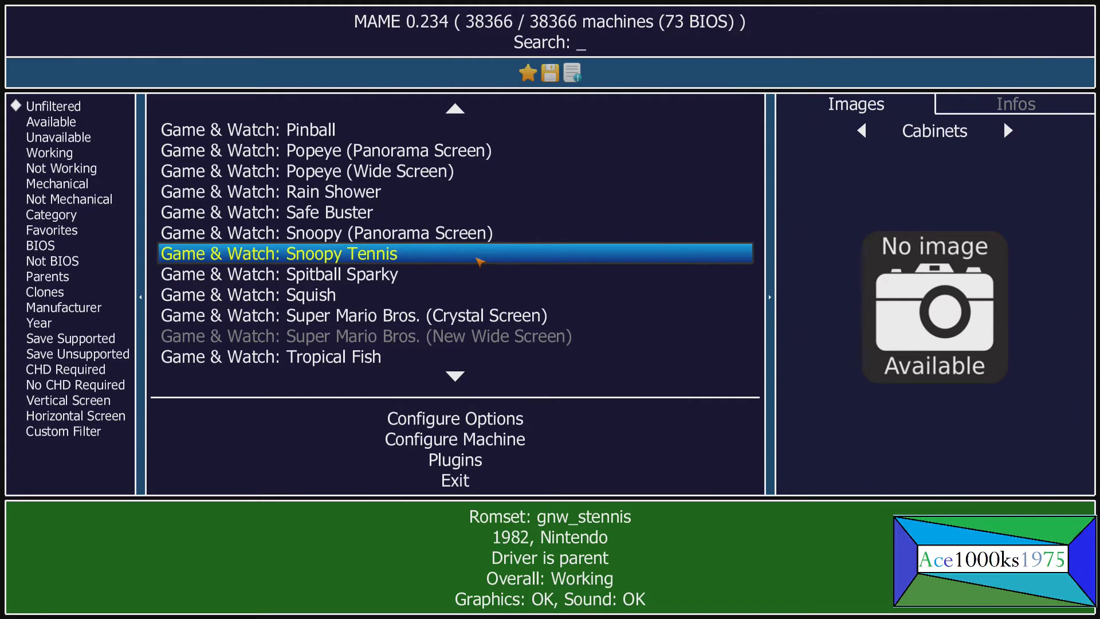
Relaunch Game & Watch: Snoopy Tennis from the machine list and bring up its in-game settings
key(Tab)
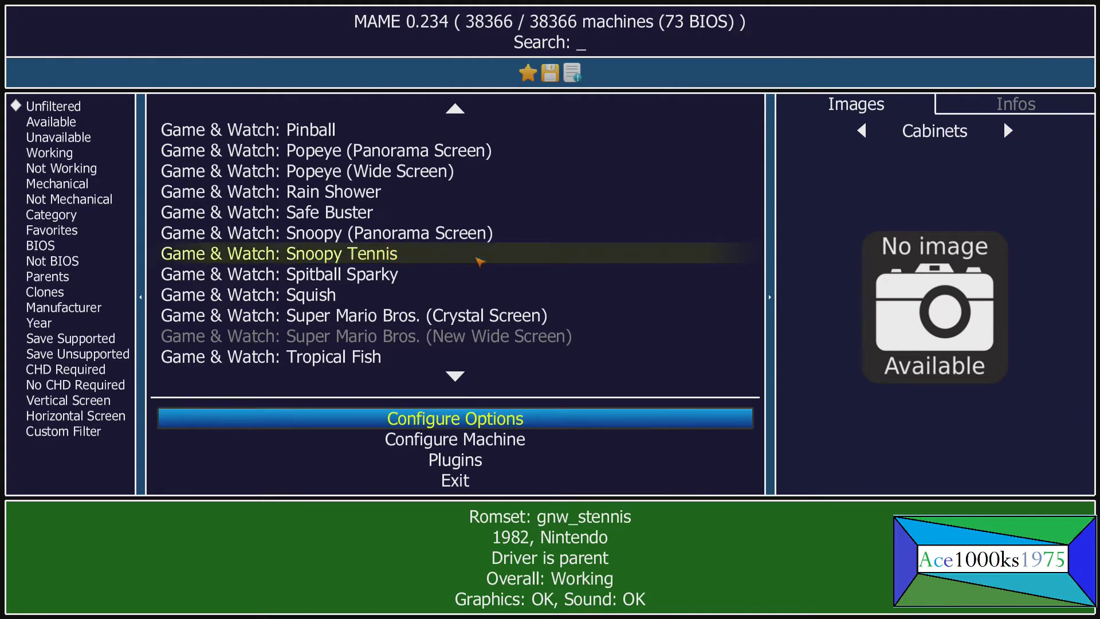
key(Down)
key(Up)
click(476, 259)
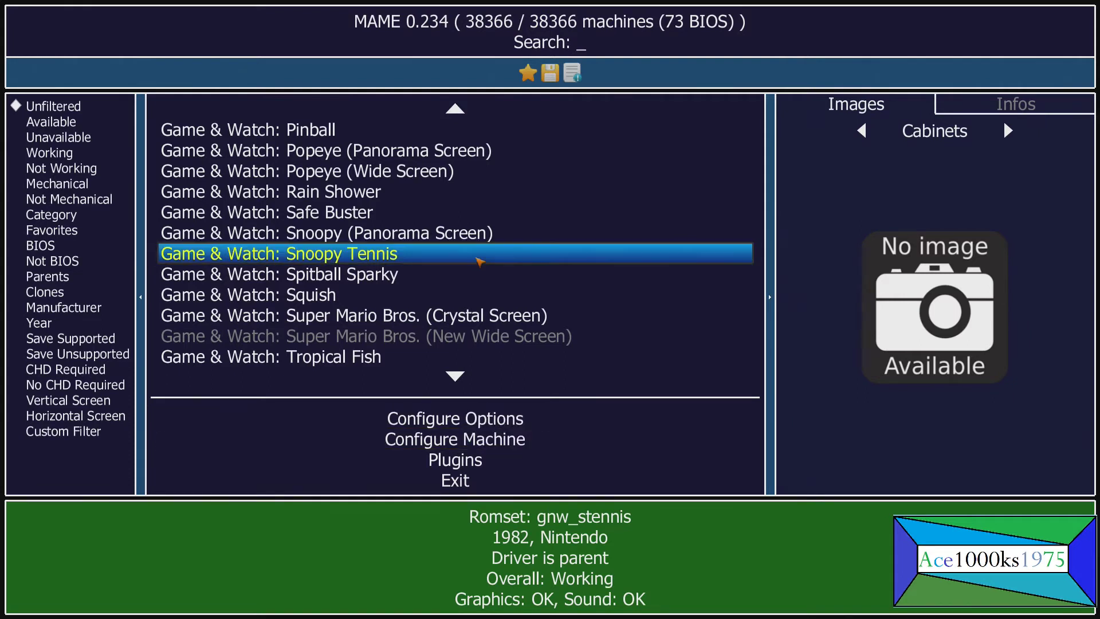
key(Return)
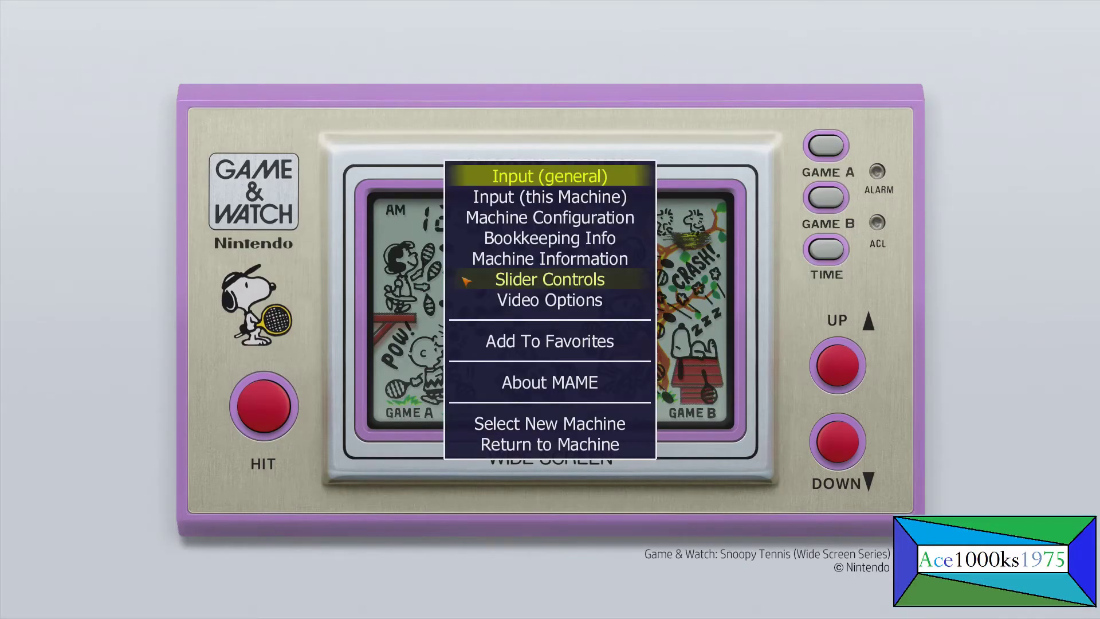
Open the Video Options for Screen #0
key(Down)
key(Down)
key(Down)
key(Down)
key(Down)
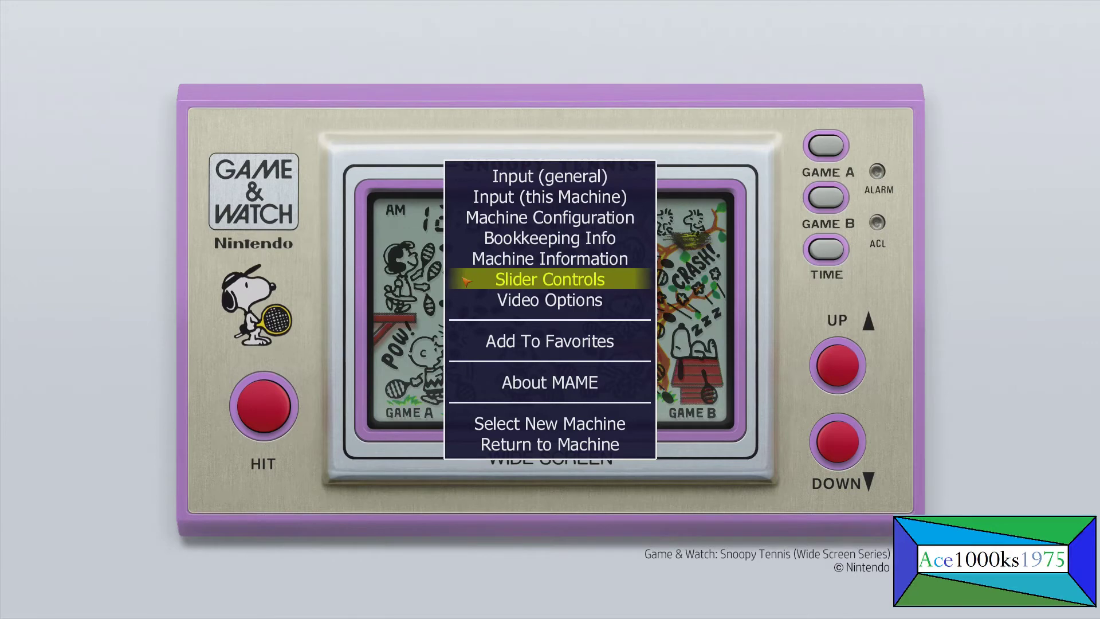
key(Down)
key(Return)
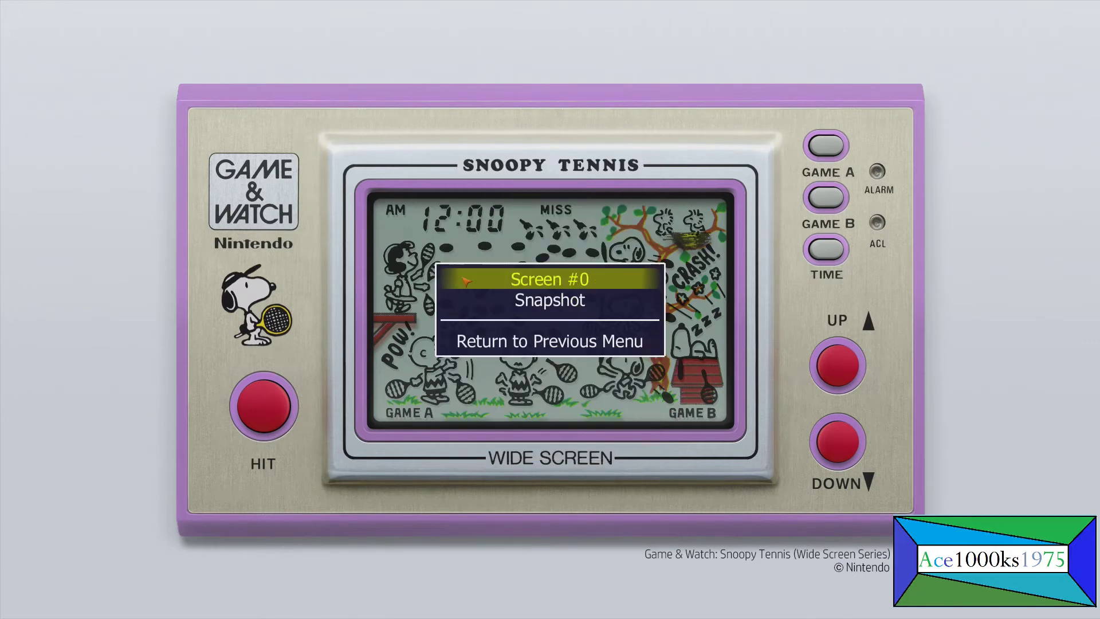
key(Return)
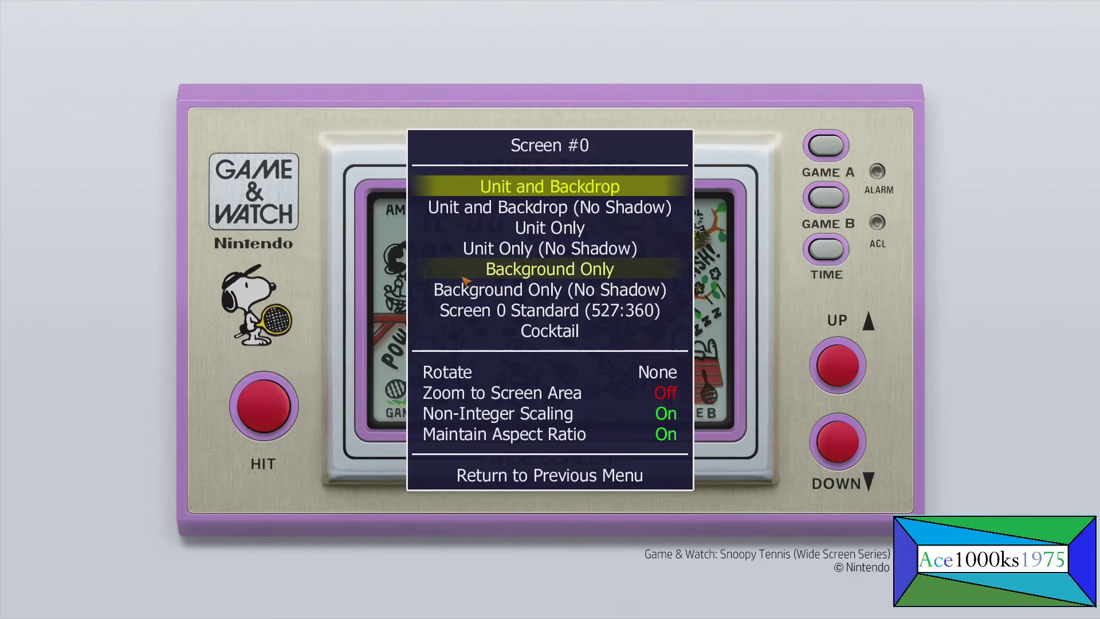
Preview the Unit and Backdrop (No Shadow), Unit Only and Unit Only (No Shadow) layouts
key(Down)
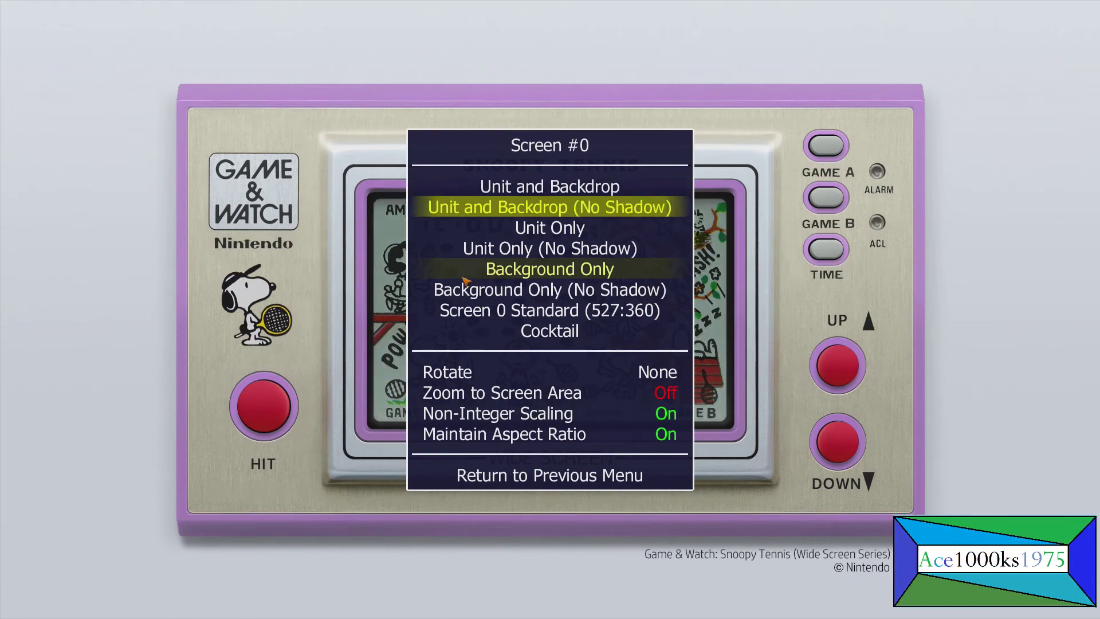
key(Down)
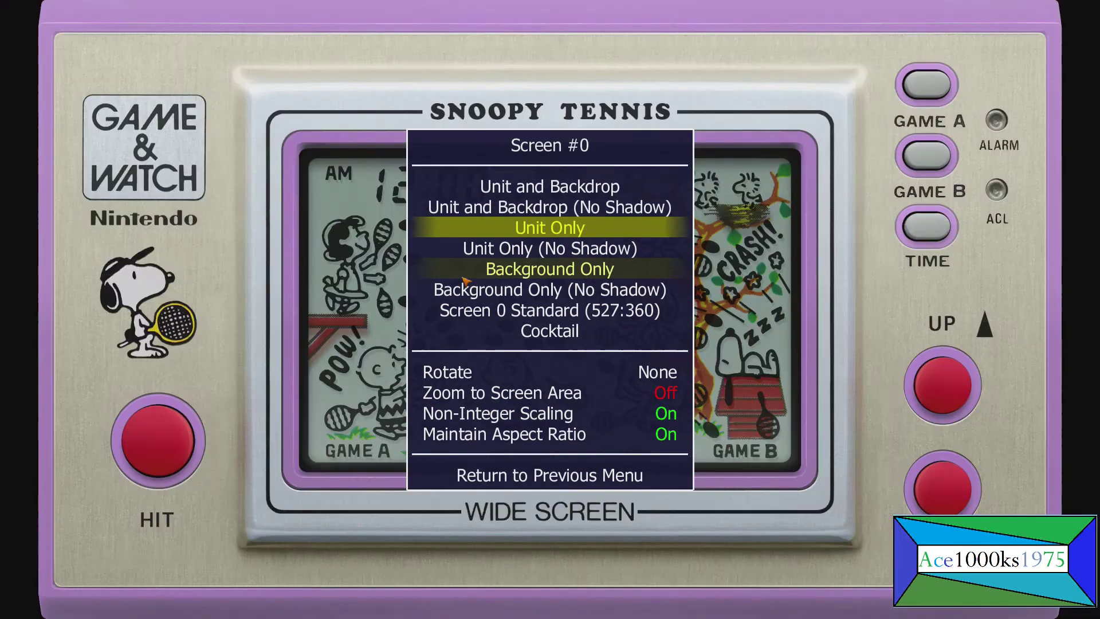
key(Down)
key(Up)
key(Down)
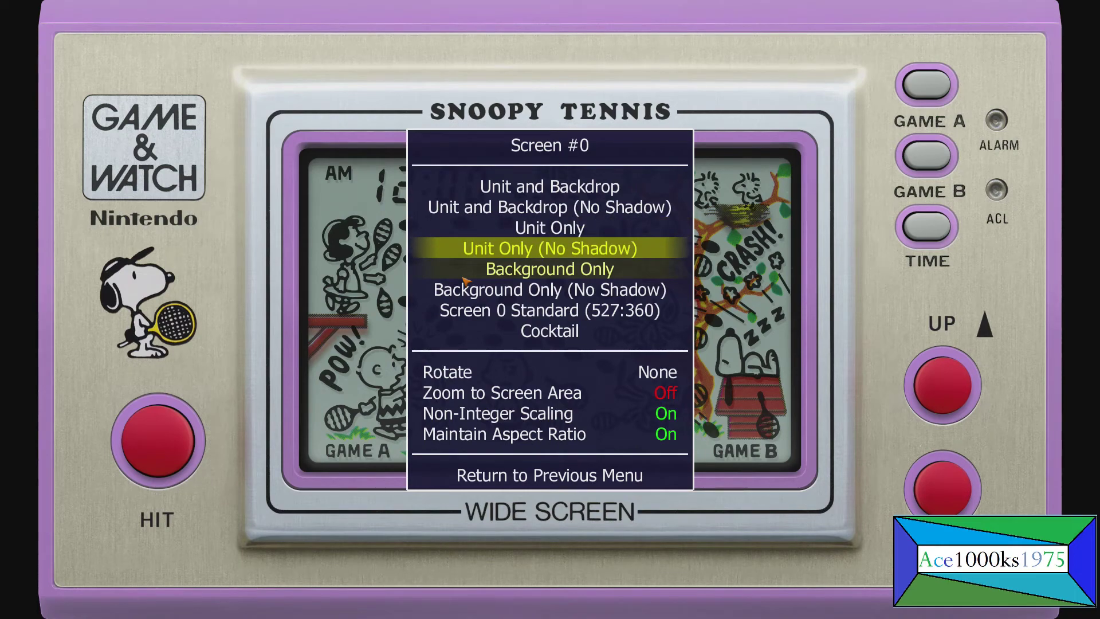
key(Tab)
key(Tab)
Switch the view to Background Only and to Background Only (No Shadow) to compare the two layouts
key(Down)
key(Up)
key(Down)
key(Return)
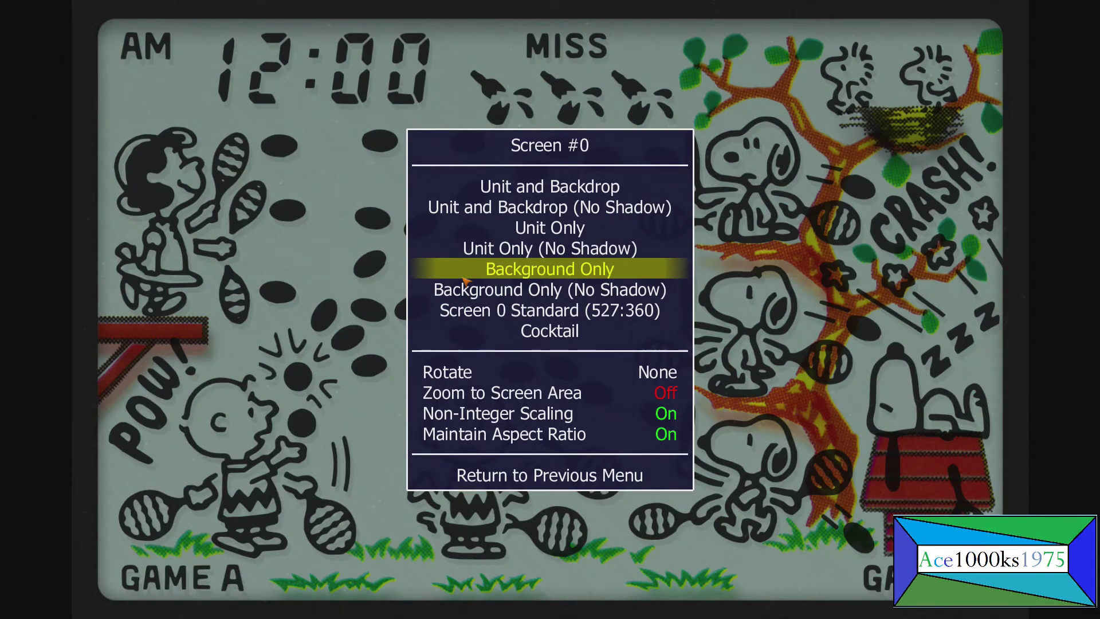
key(Tab)
key(Tab)
key(Down)
key(Return)
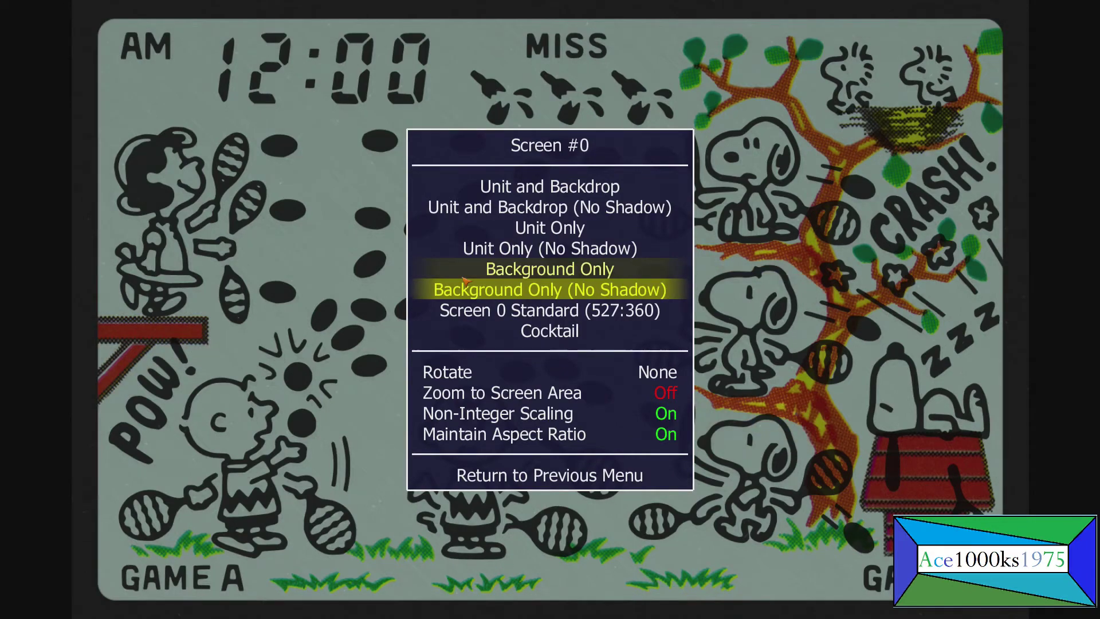
Apply the Screen 0 Standard (527:360) layout and view the screen without the options covering it
key(Down)
key(Return)
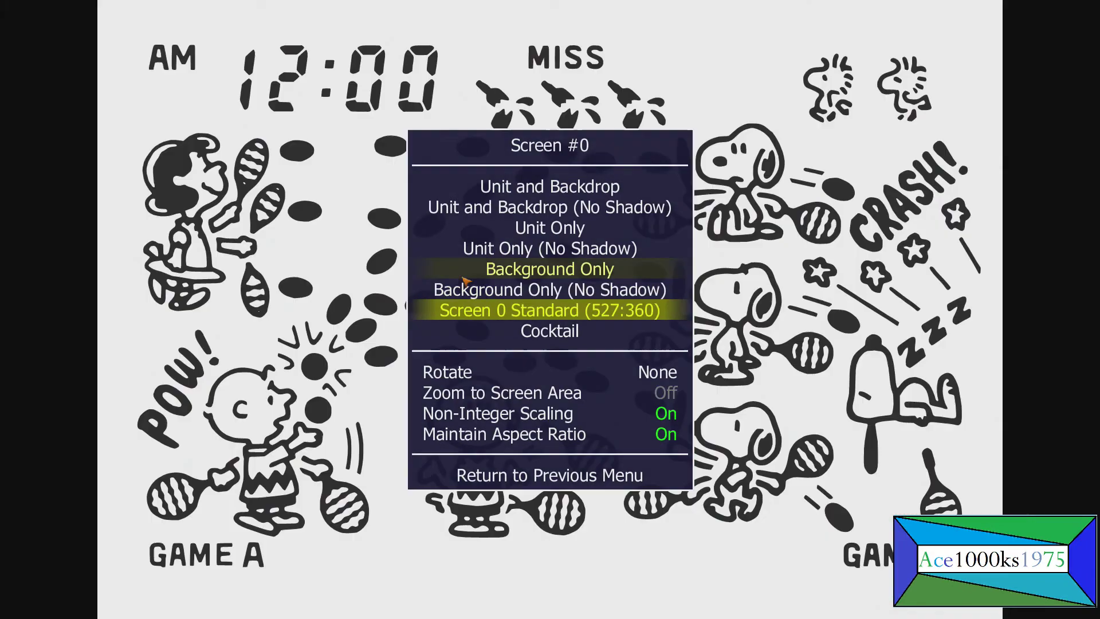
key(Tab)
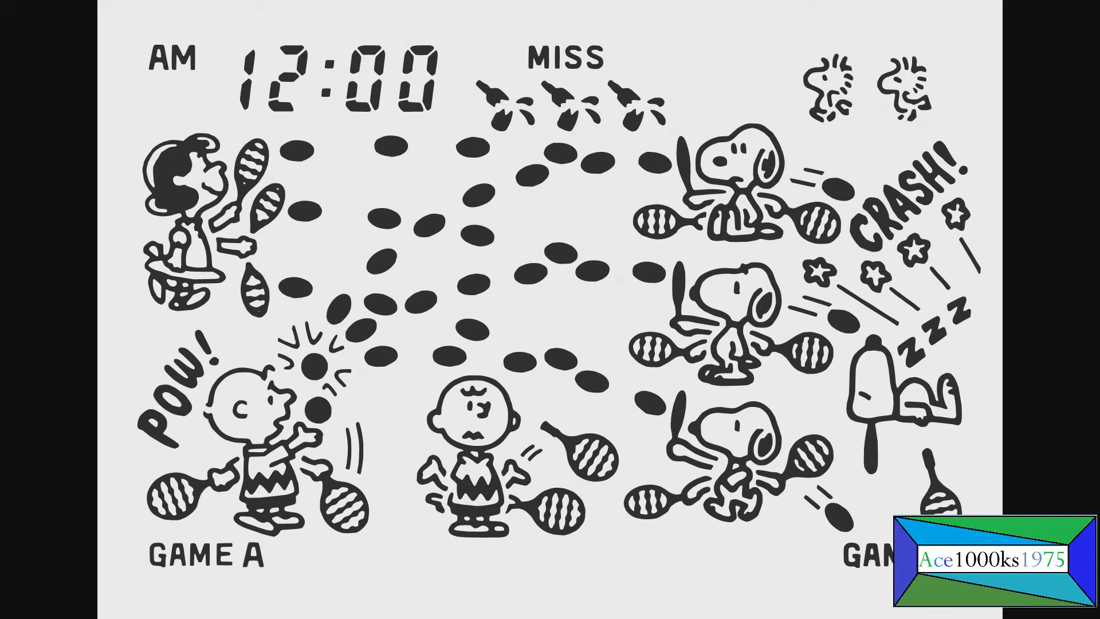
key(Tab)
Set the layout to Unit and Backdrop and return to the full Snoopy Tennis artwork display
key(Up)
key(Up)
key(Up)
key(Up)
key(Up)
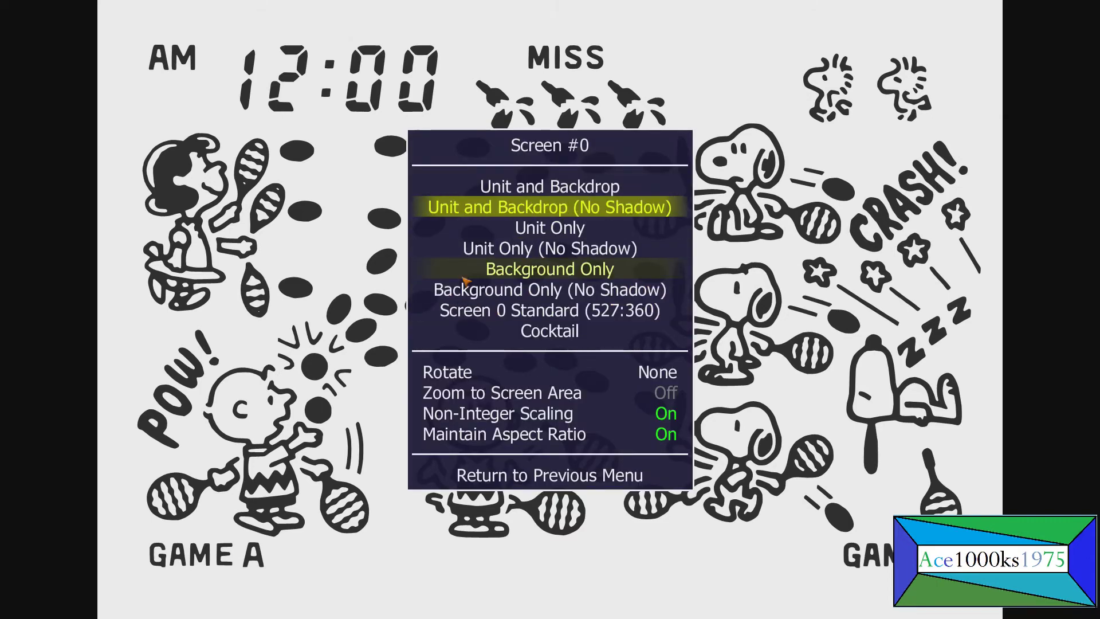
key(Up)
key(Return)
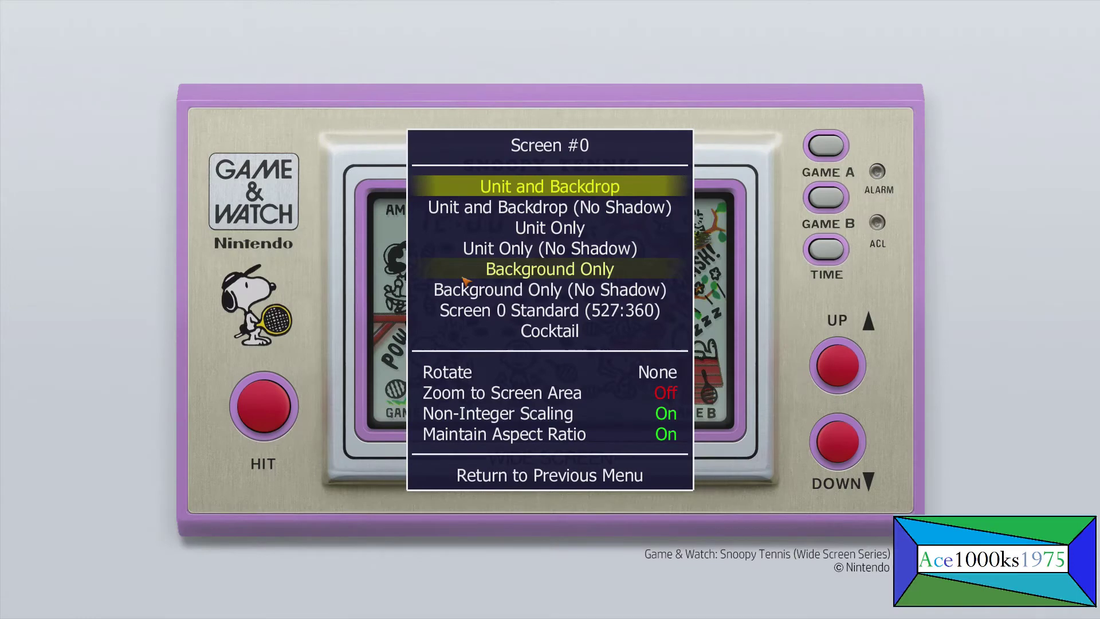
key(Tab)
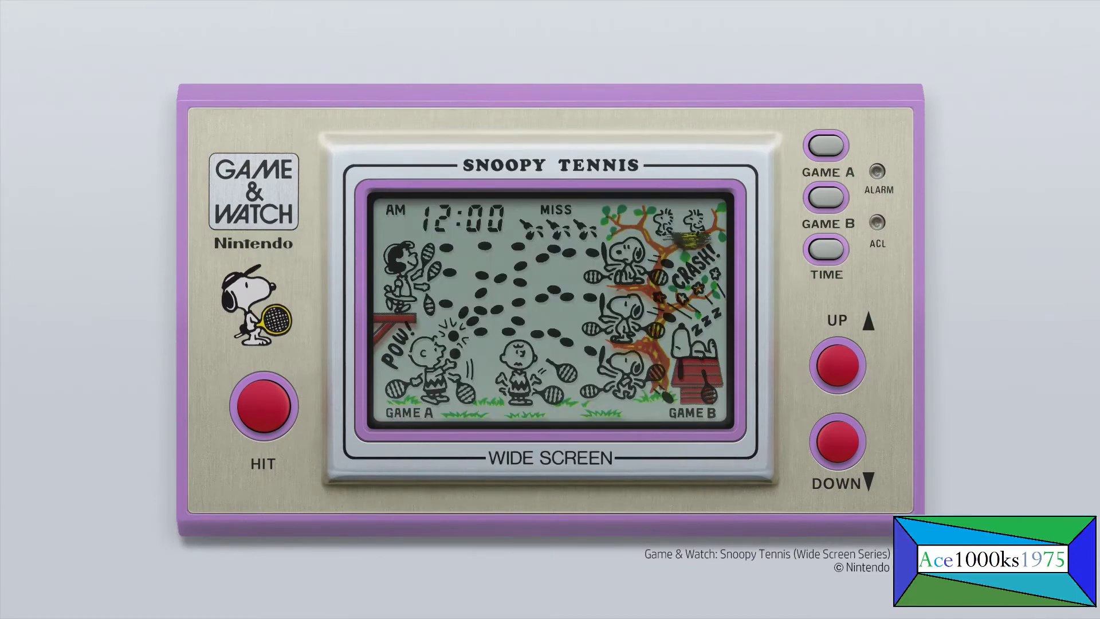
Apply the Unit Only layout and return to the enlarged Snoopy Tennis unit without the video options covering it
key(Tab)
key(Down)
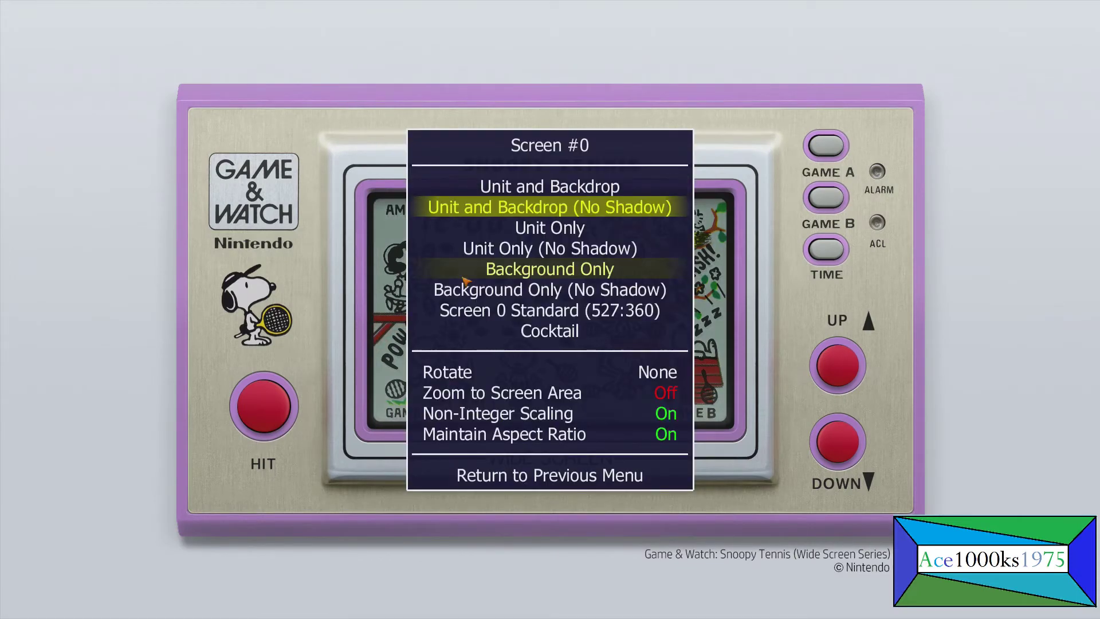
key(Tab)
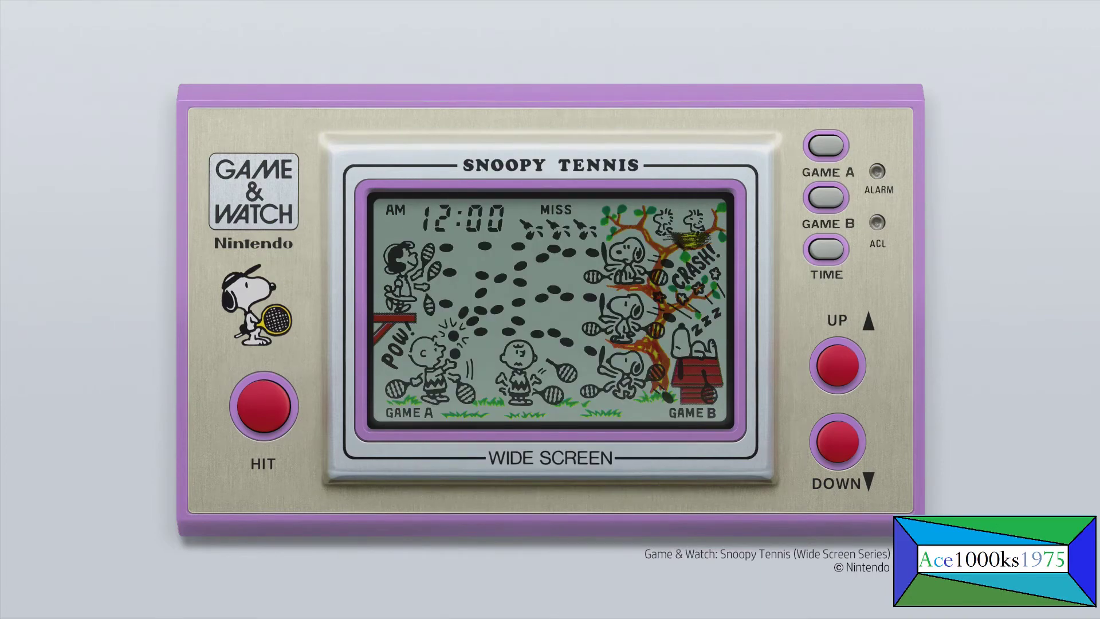
key(Tab)
key(Down)
key(Return)
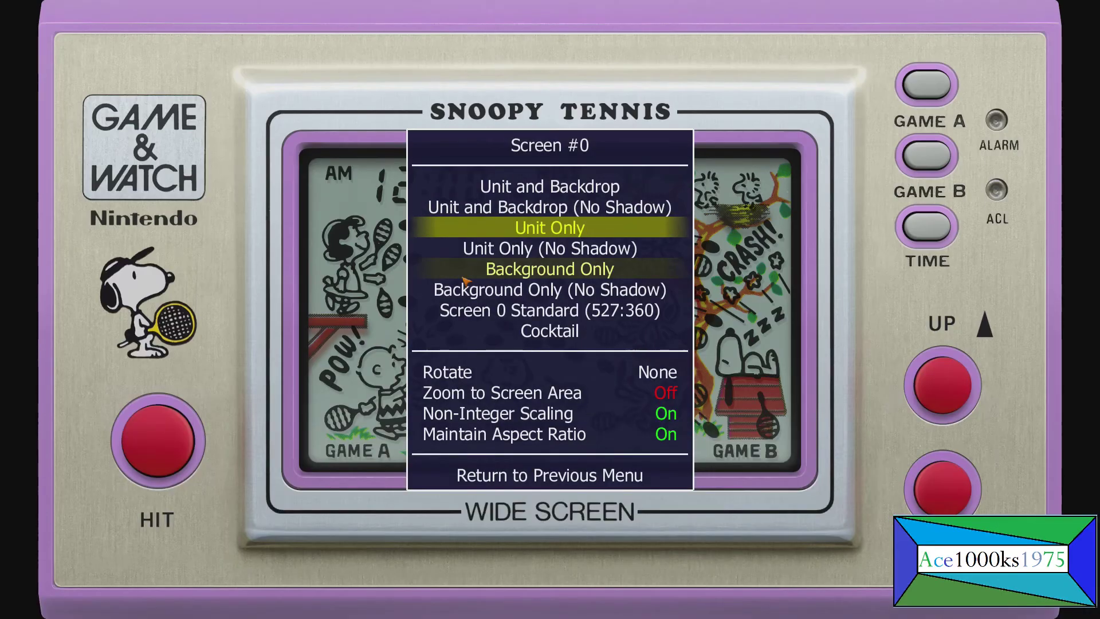
key(Tab)
Show the clock, start Game A and play a round, moving Snoopy between the tree branches and hitting the balls
key(3)
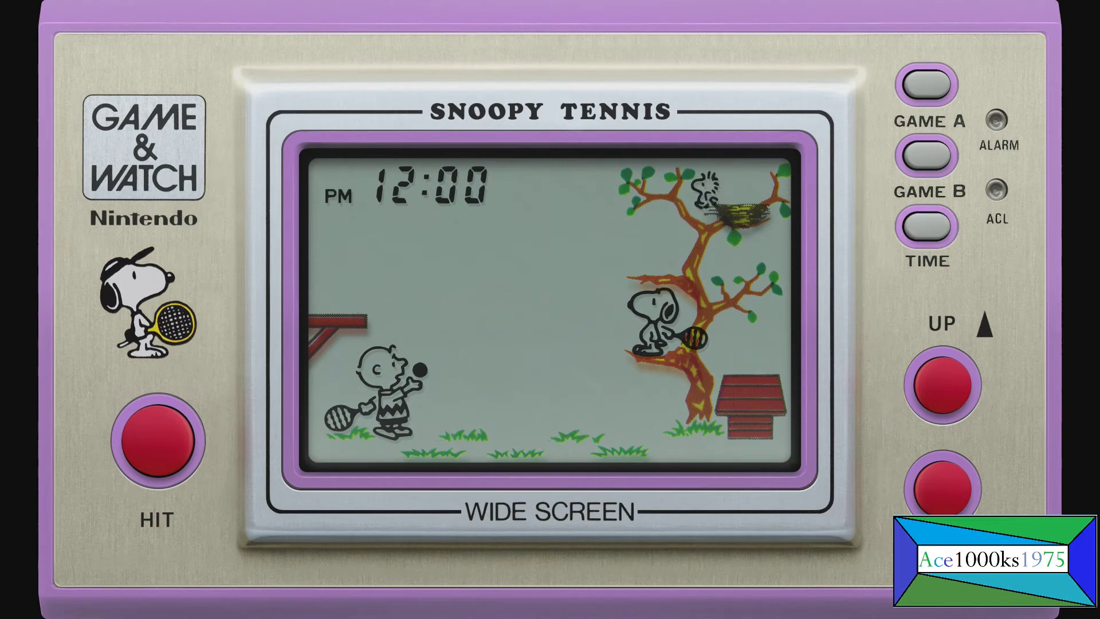
key(1)
key(ctrl)
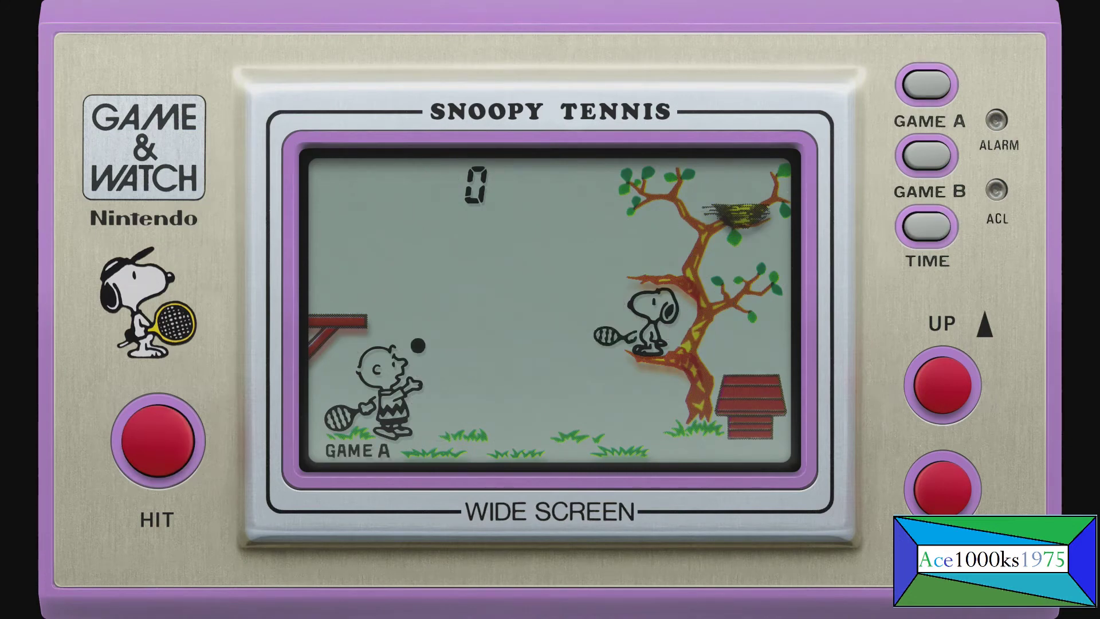
key(Down)
key(Up)
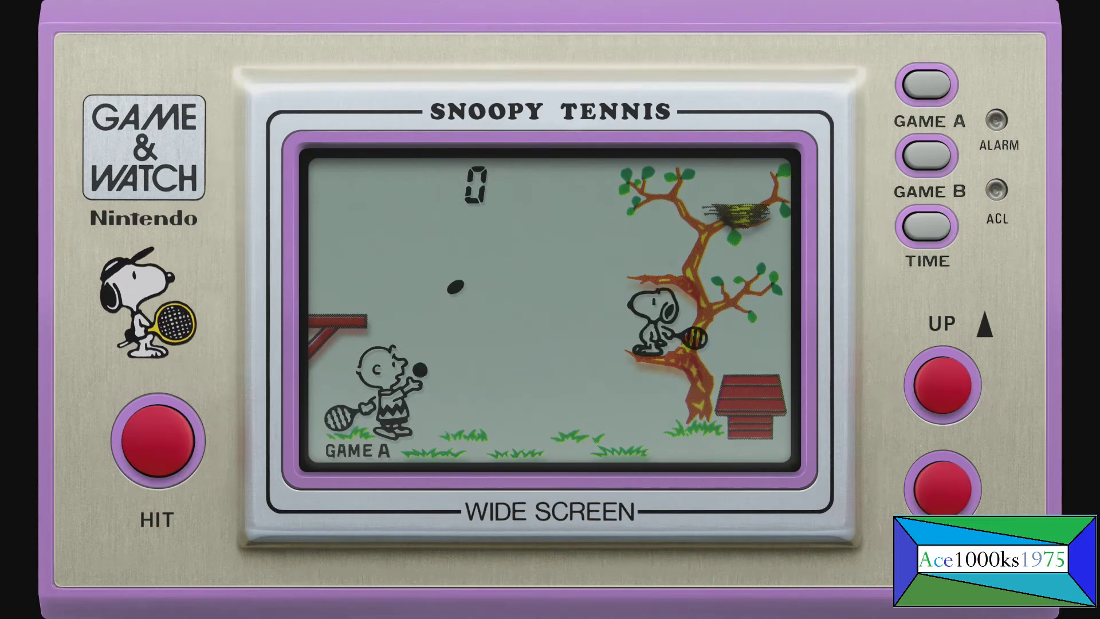
key(Up)
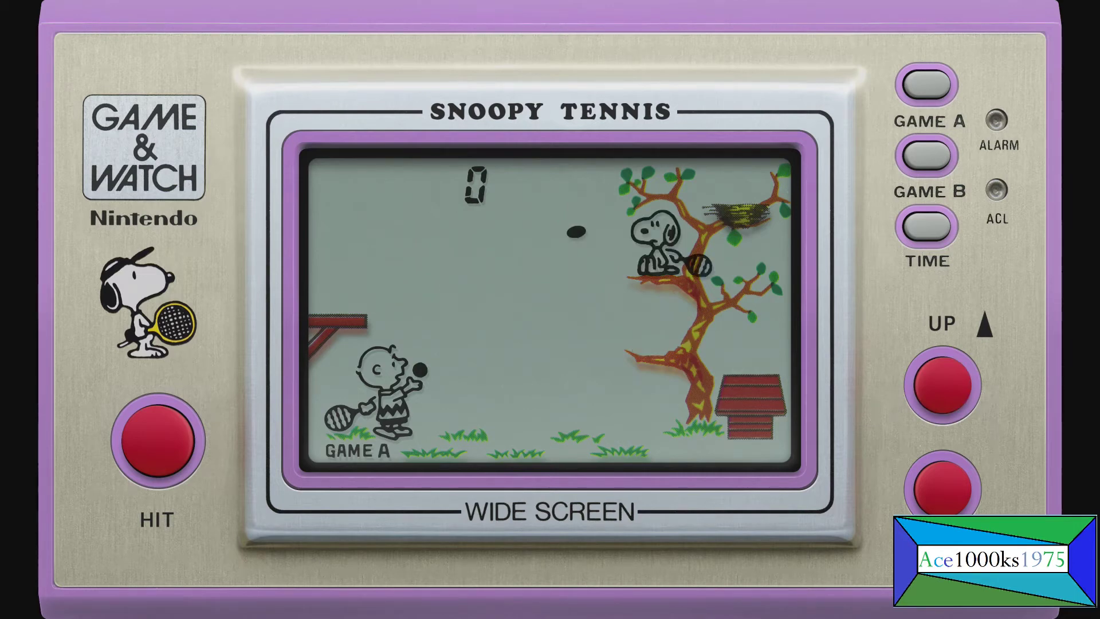
key(ctrl)
key(Down)
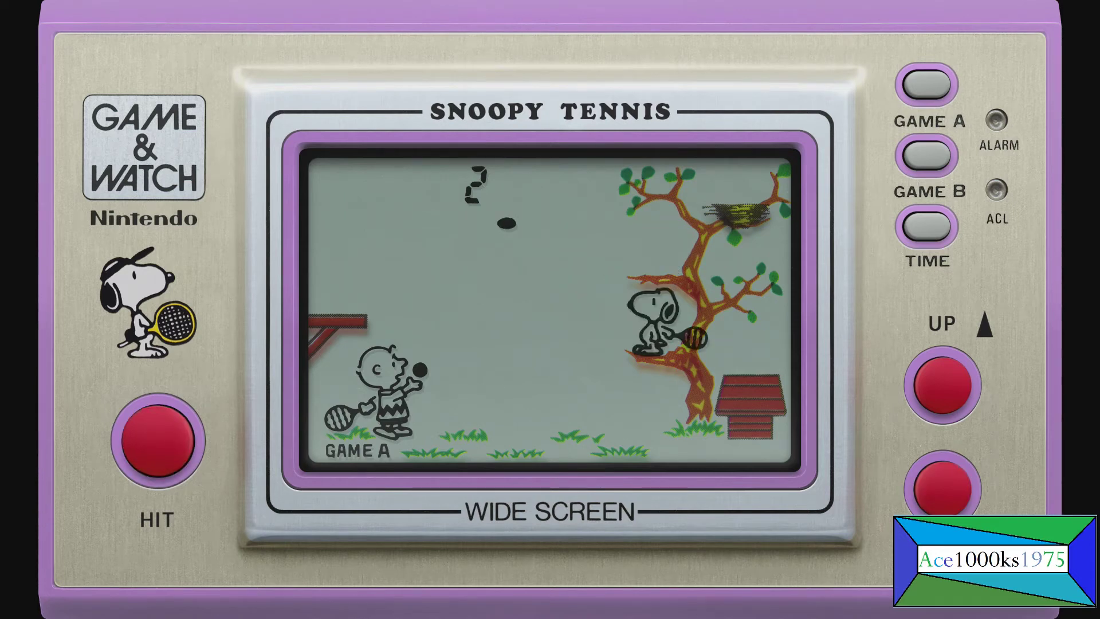
key(Down)
key(Up)
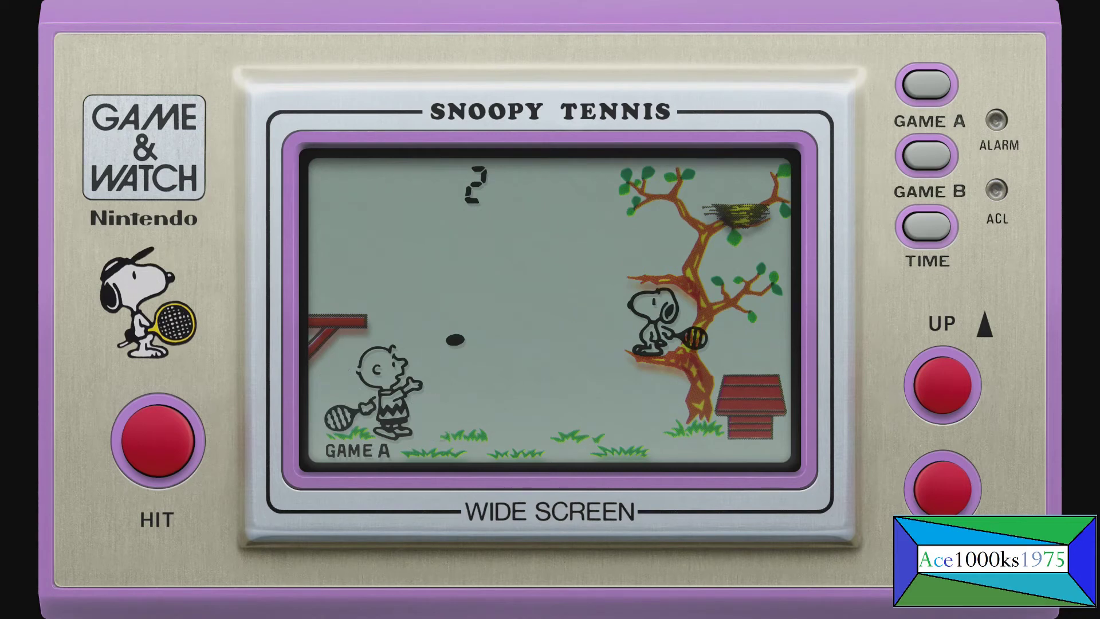
Set the Screen #0 layout back to Unit and Backdrop
key(Tab)
key(Down)
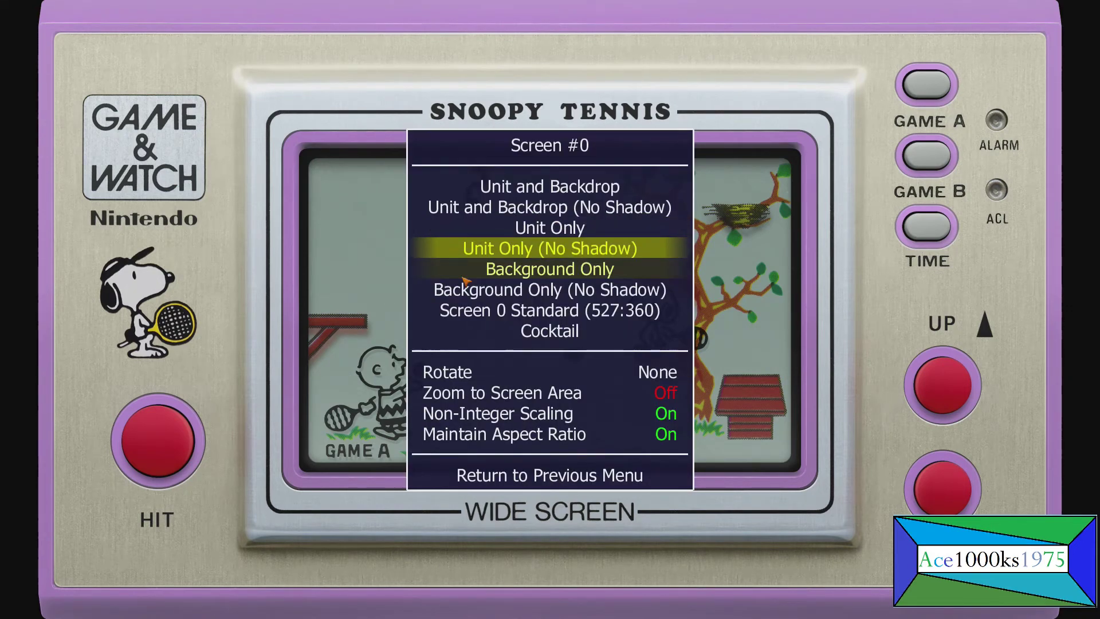
key(Down)
key(Down)
key(Down)
key(Down)
key(Up)
key(Up)
key(Up)
key(Up)
key(Up)
key(Up)
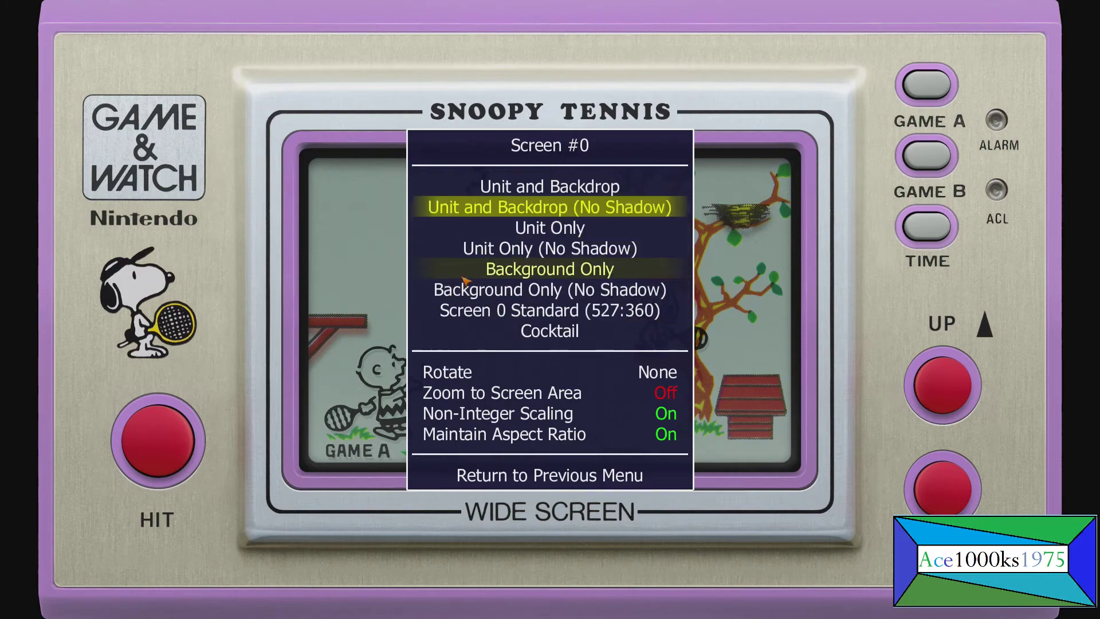
key(Up)
key(Up)
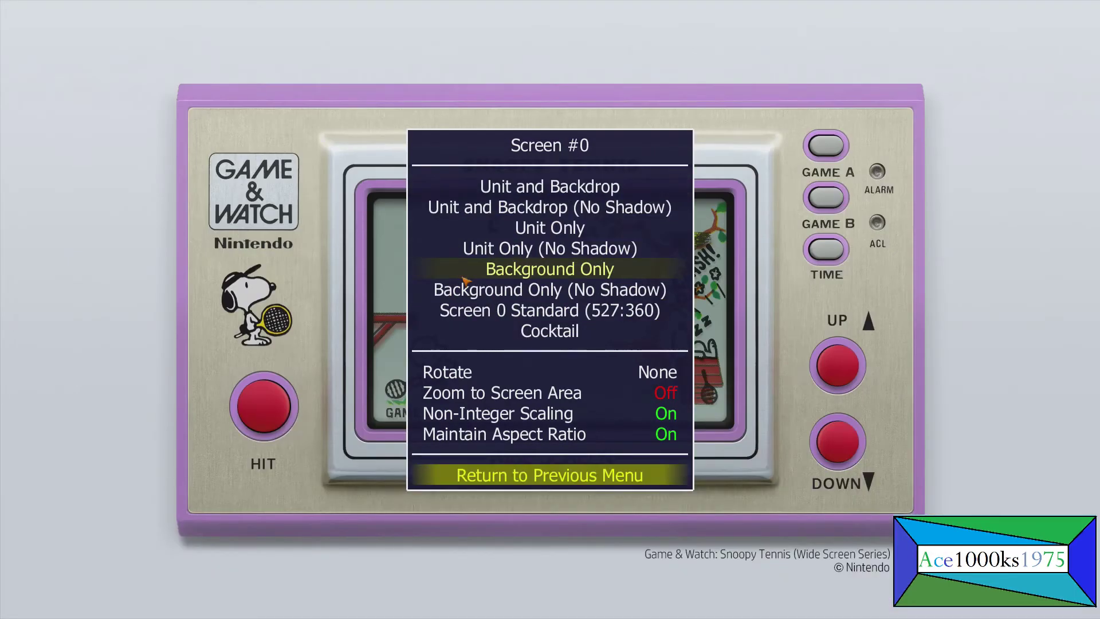
Leave the video options and open the Slider Controls for Snoopy Tennis
key(Return)
key(Down)
key(Down)
key(Down)
key(Escape)
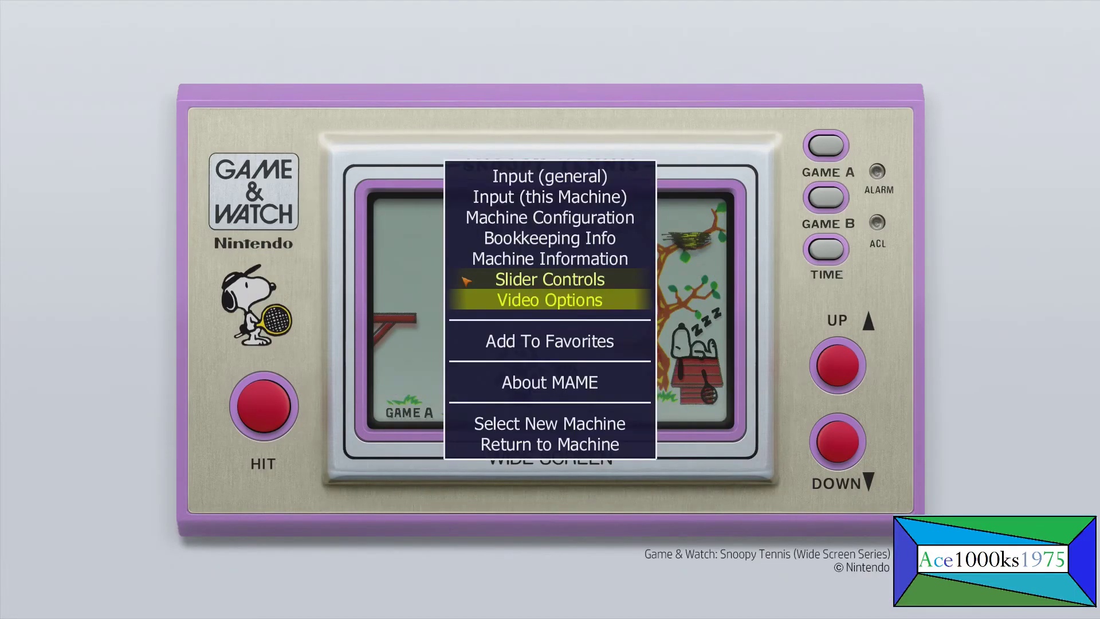
key(Up)
key(Return)
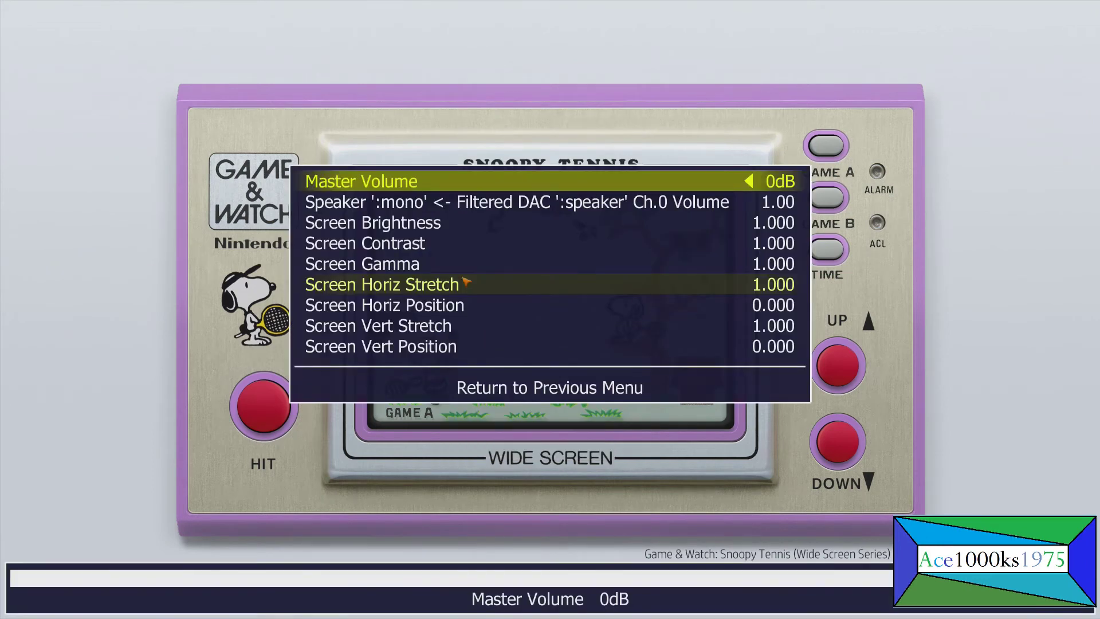
Raise Screen Horiz Stretch to 1.142 and view the game display without the sliders covering it
key(Down)
key(Down)
key(Down)
key(Down)
key(Down)
key(Down)
key(Up)
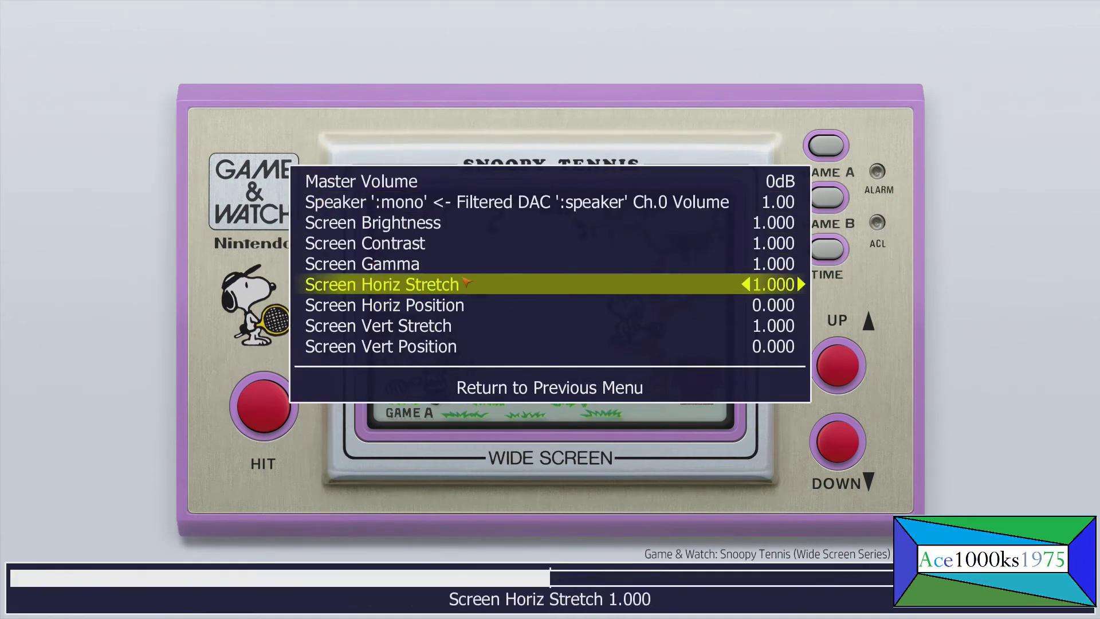
key(Down)
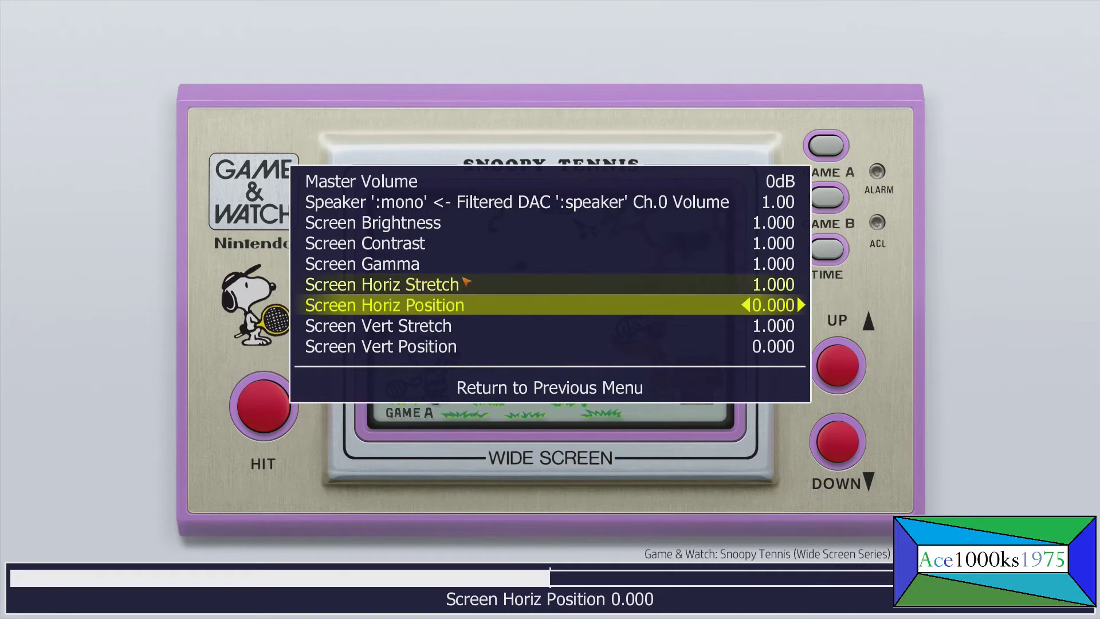
key(Up)
key(Right)
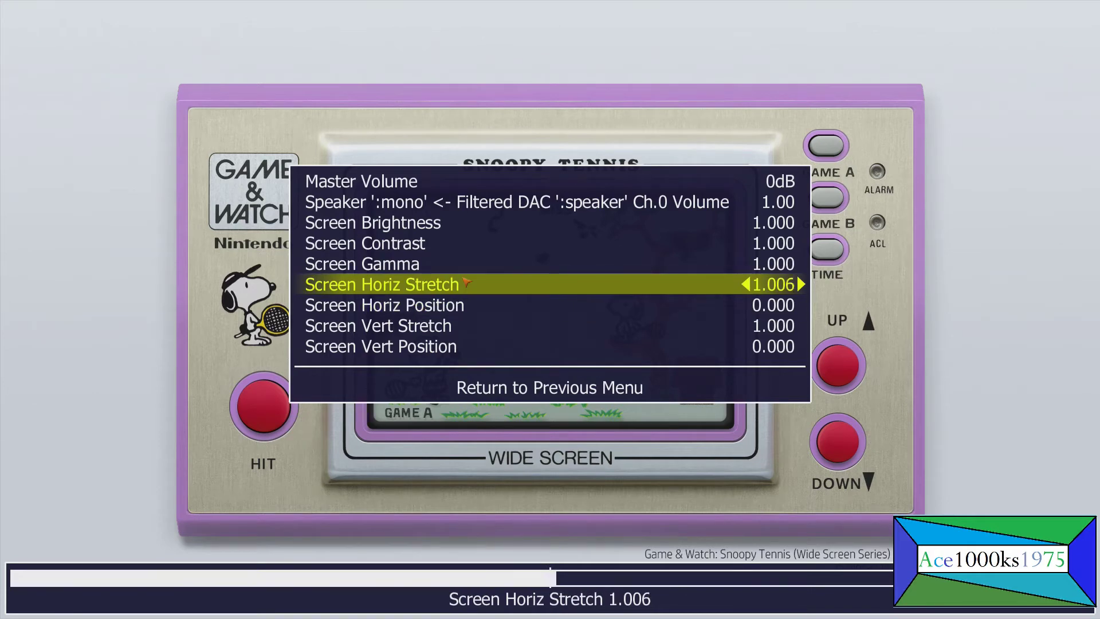
key(Right)
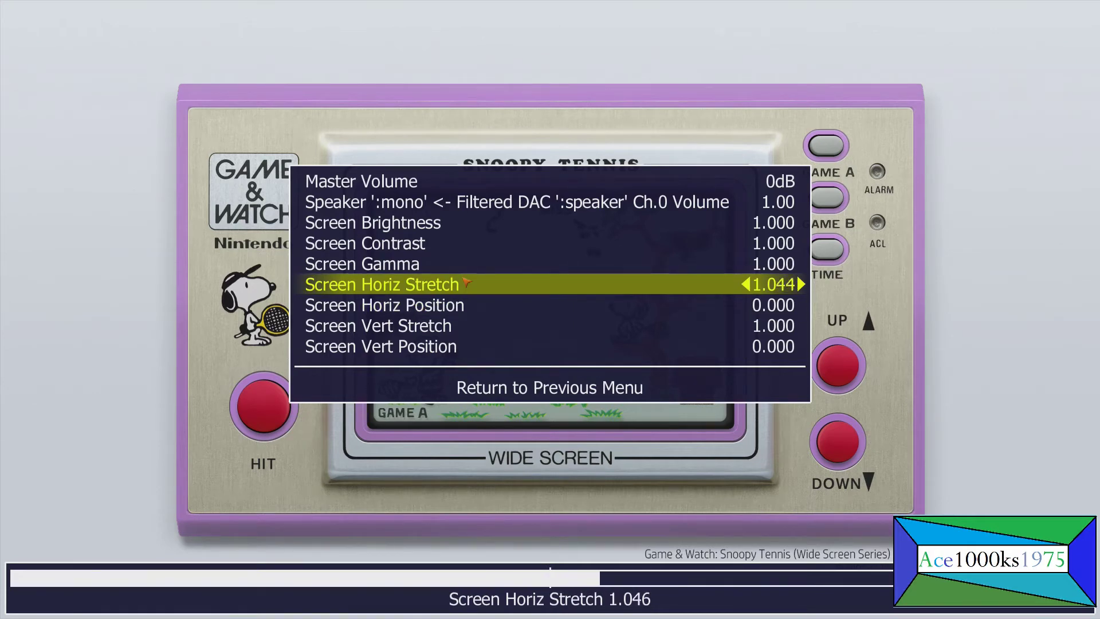
key(Right)
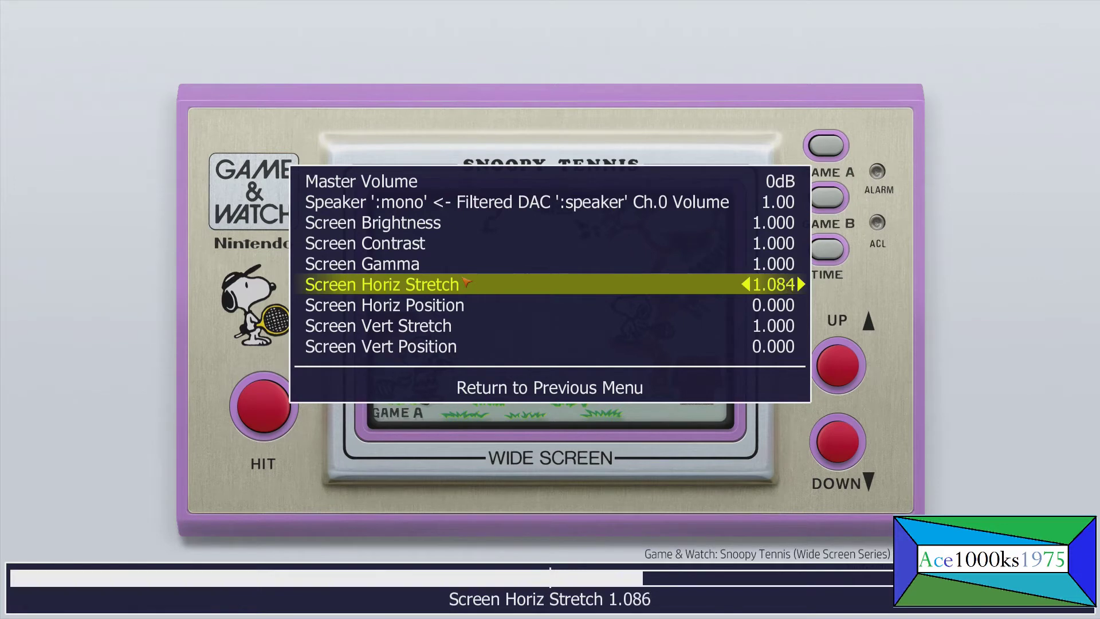
key(Right)
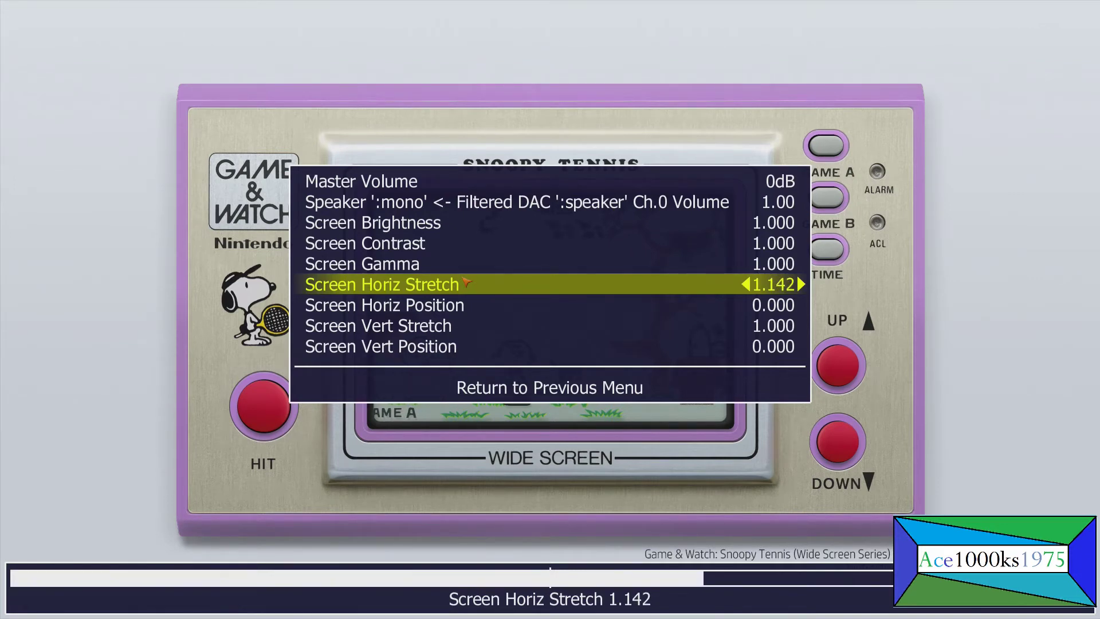
key(Tab)
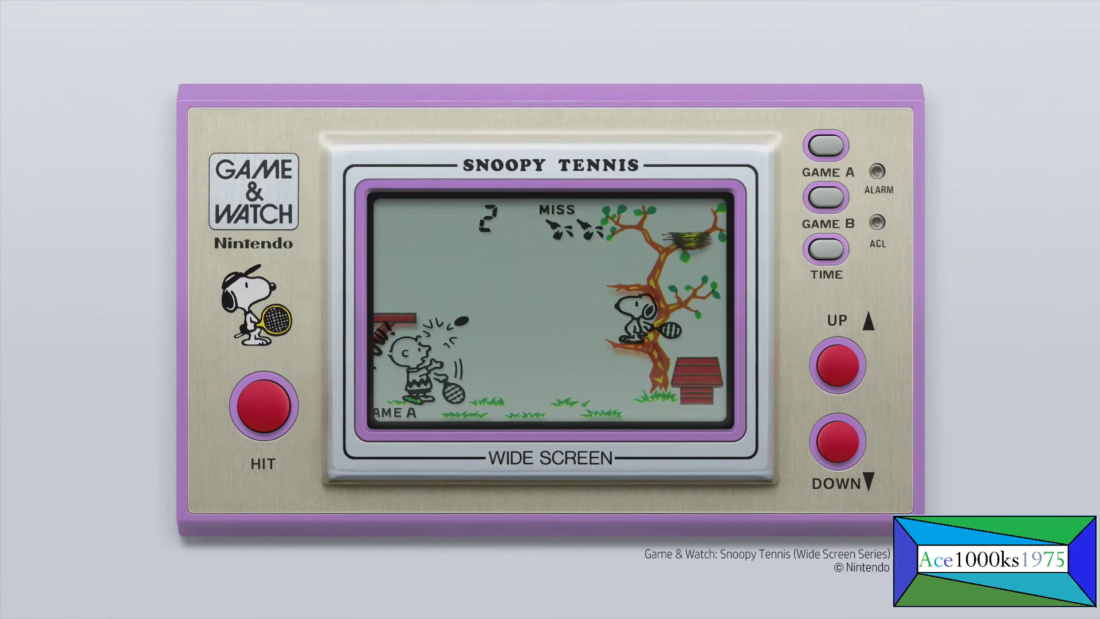
Lower Screen Horiz Stretch to 1.100 and check how the game graphics fit the unit's screen
key(Tab)
key(Left)
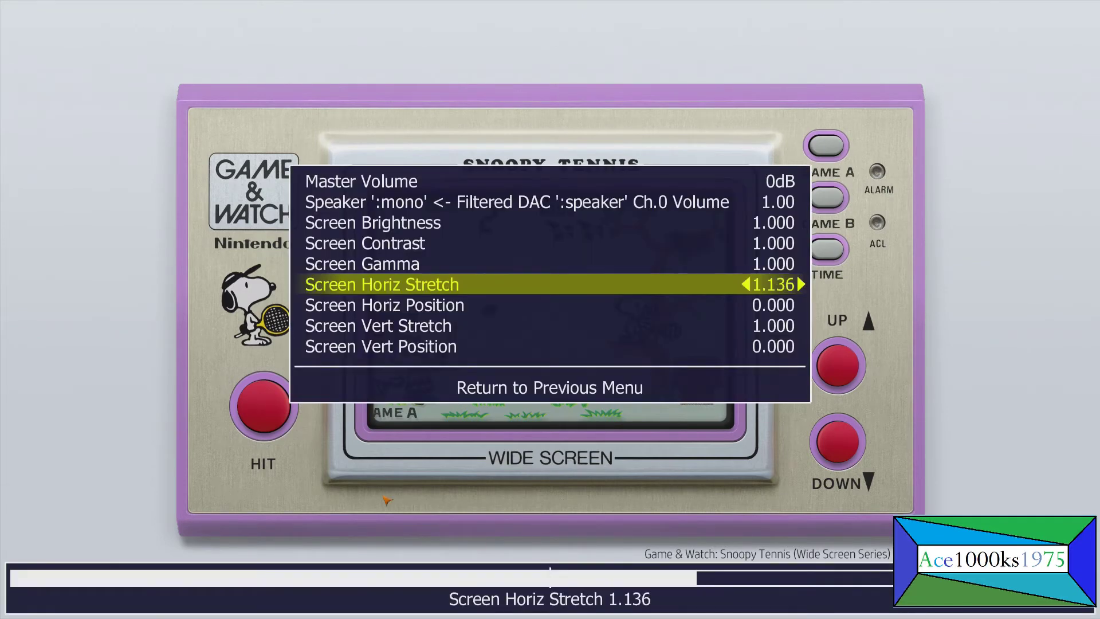
key(Left)
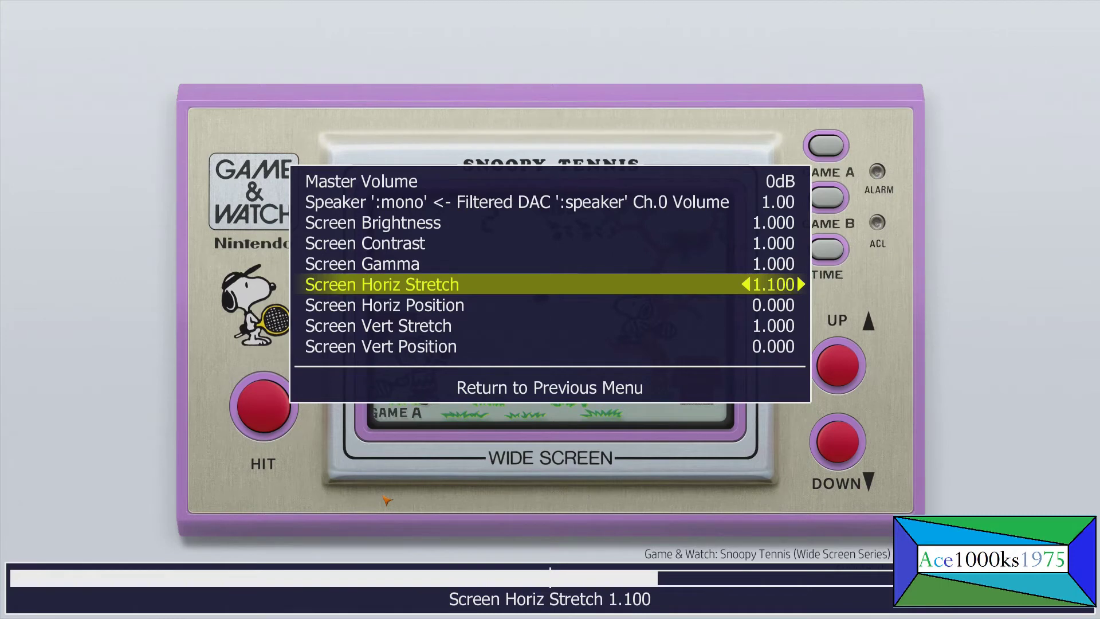
key(Tab)
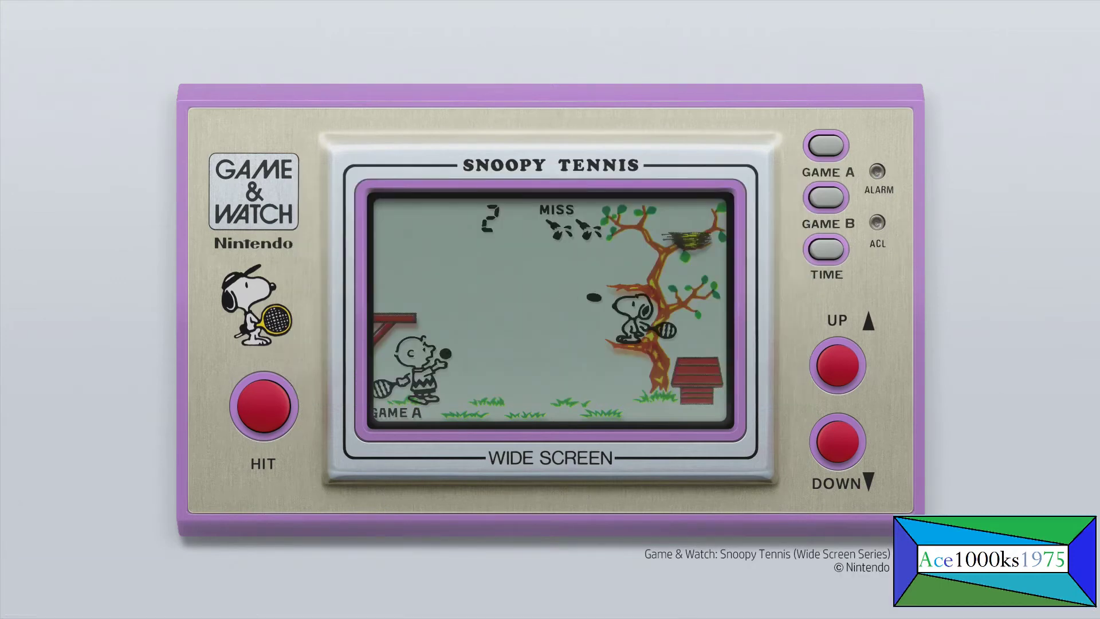
Reopen the slider controls and reduce Screen Horiz Stretch to 1.054
key(Tab)
key(Left)
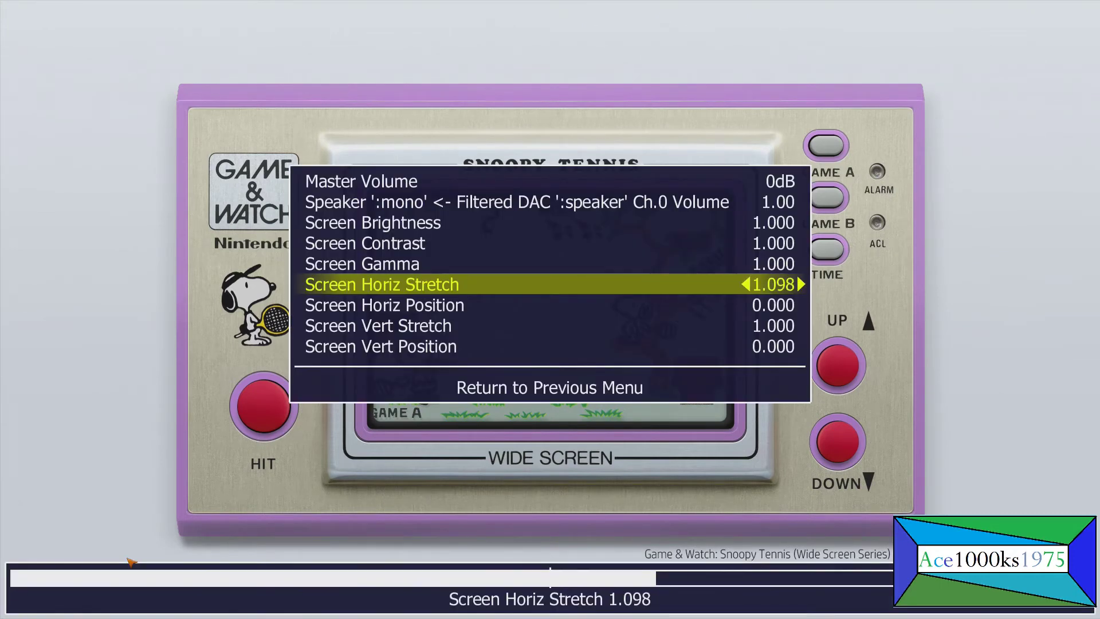
key(Left)
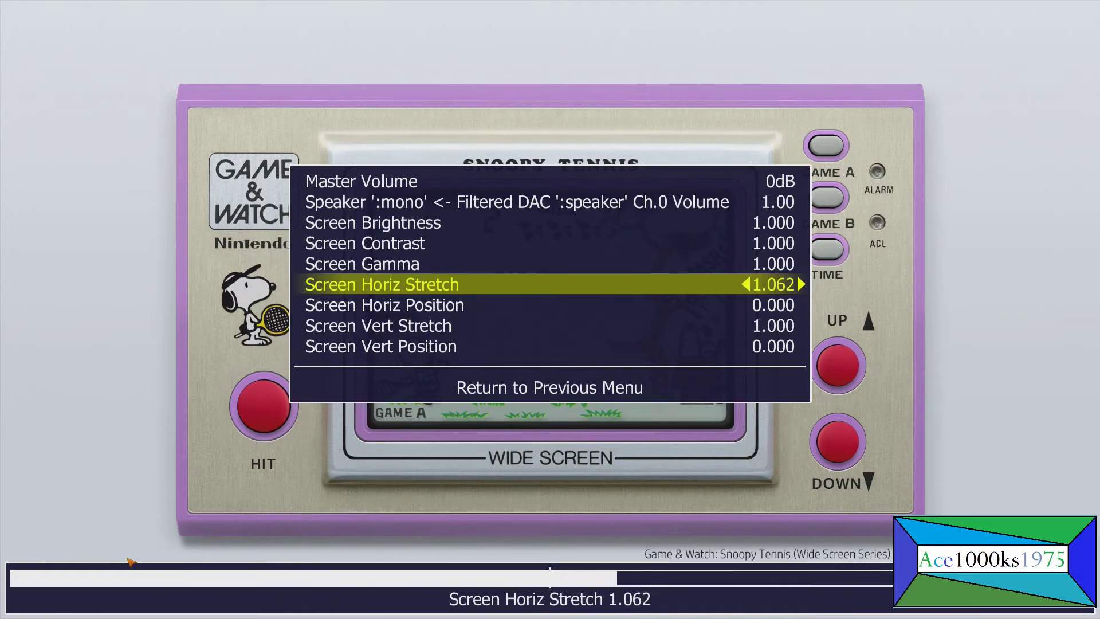
key(Left)
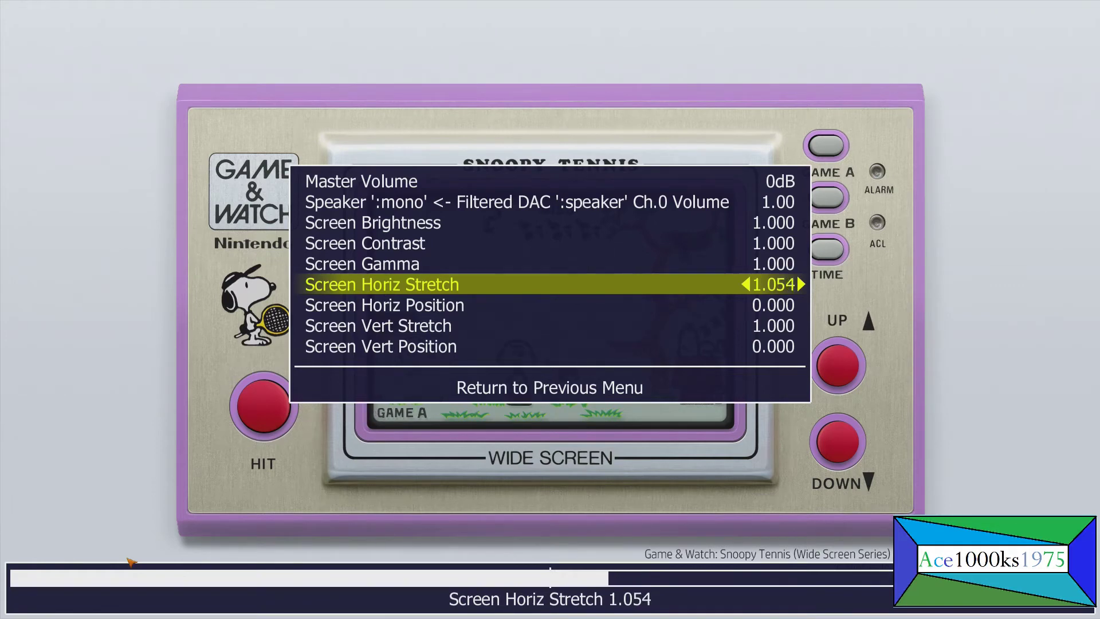
Raise Screen Vert Position to 0.074, lower it back to about 0.022 and close the slider controls
key(Down)
key(Down)
key(Down)
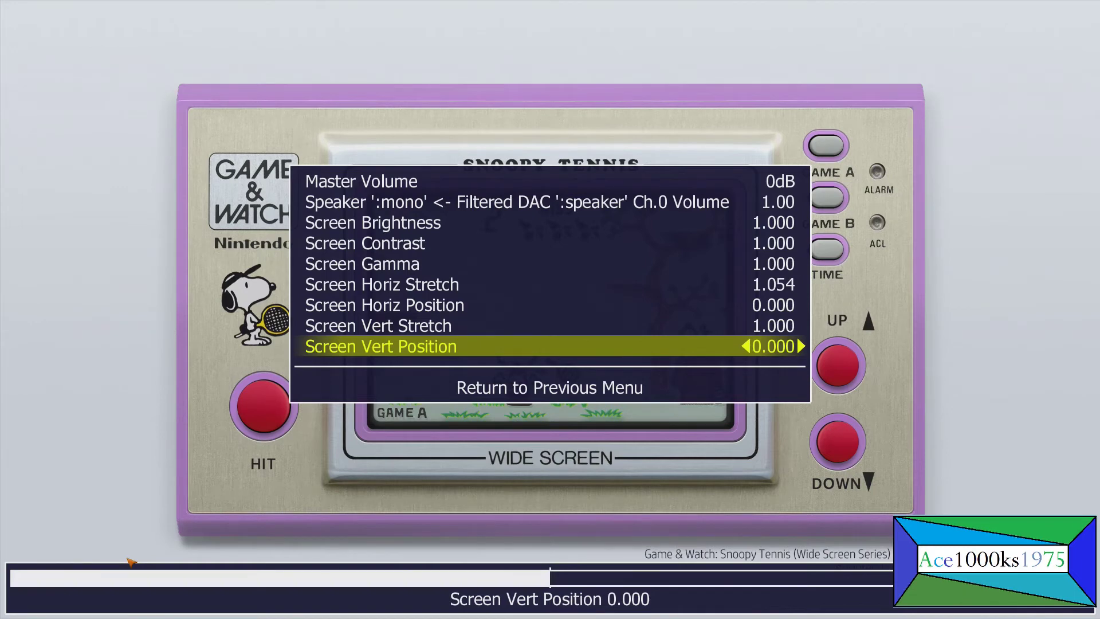
key(Right)
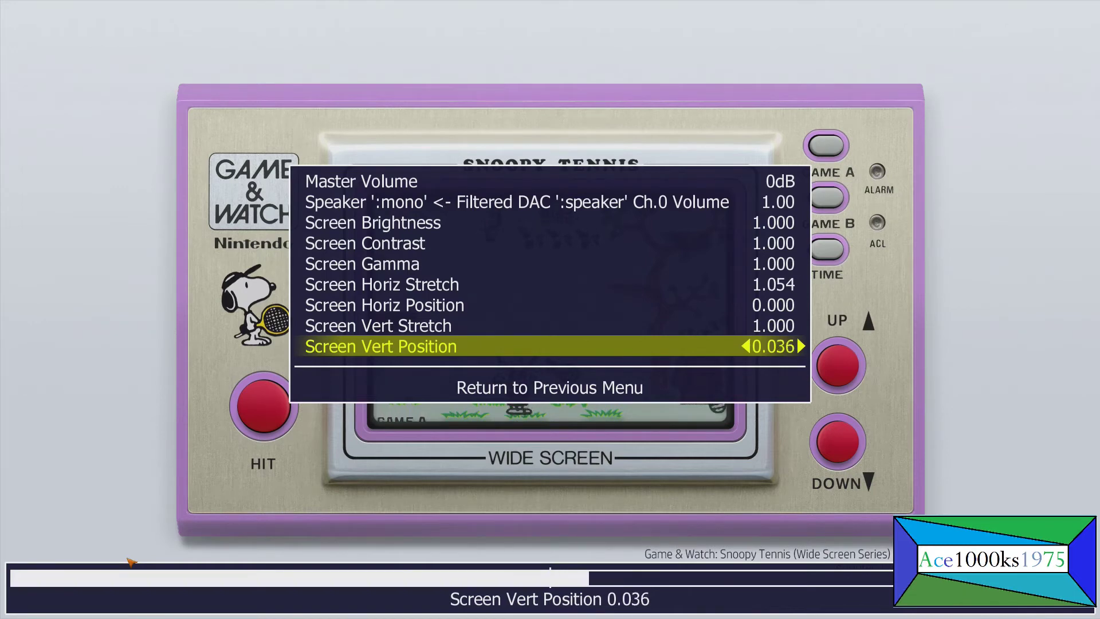
key(Right)
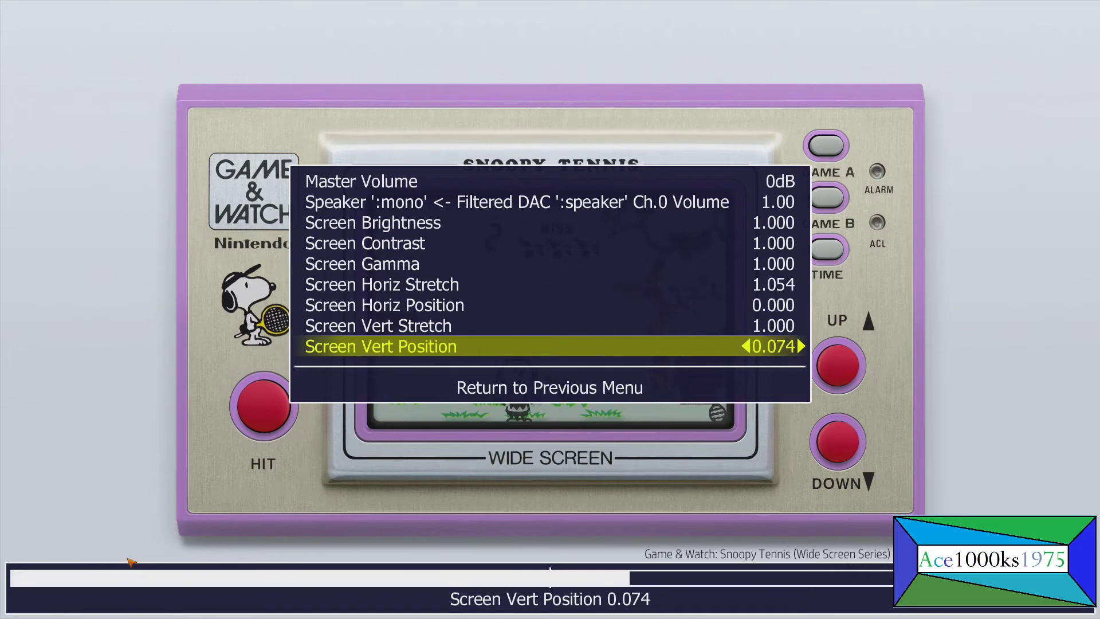
key(Left)
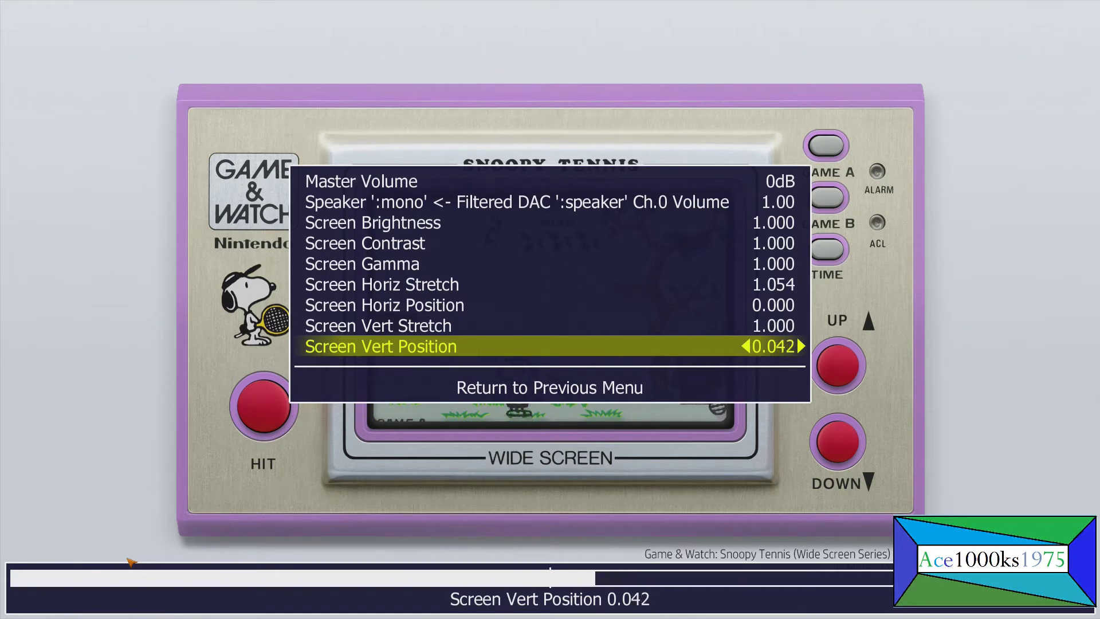
key(Left)
key(Right)
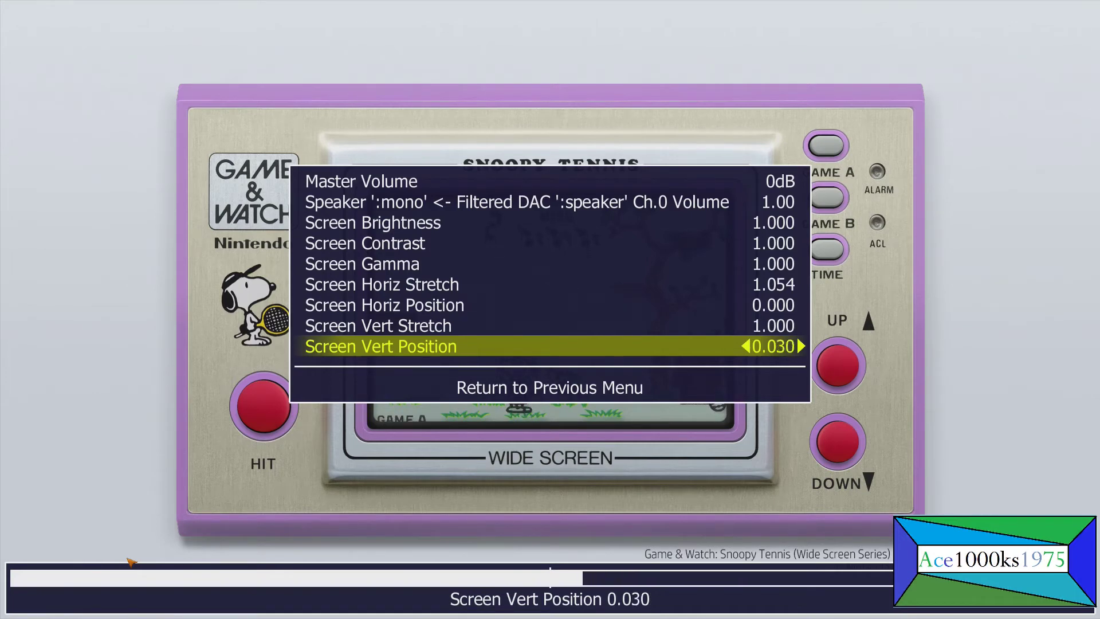
key(Right)
key(Left)
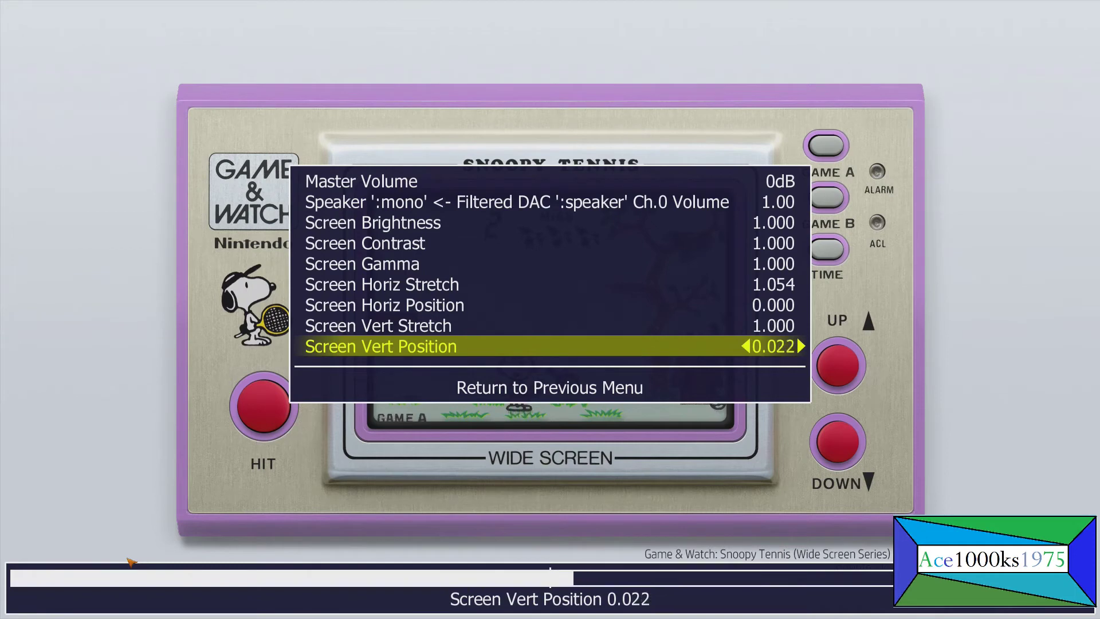
key(Left)
key(Tab)
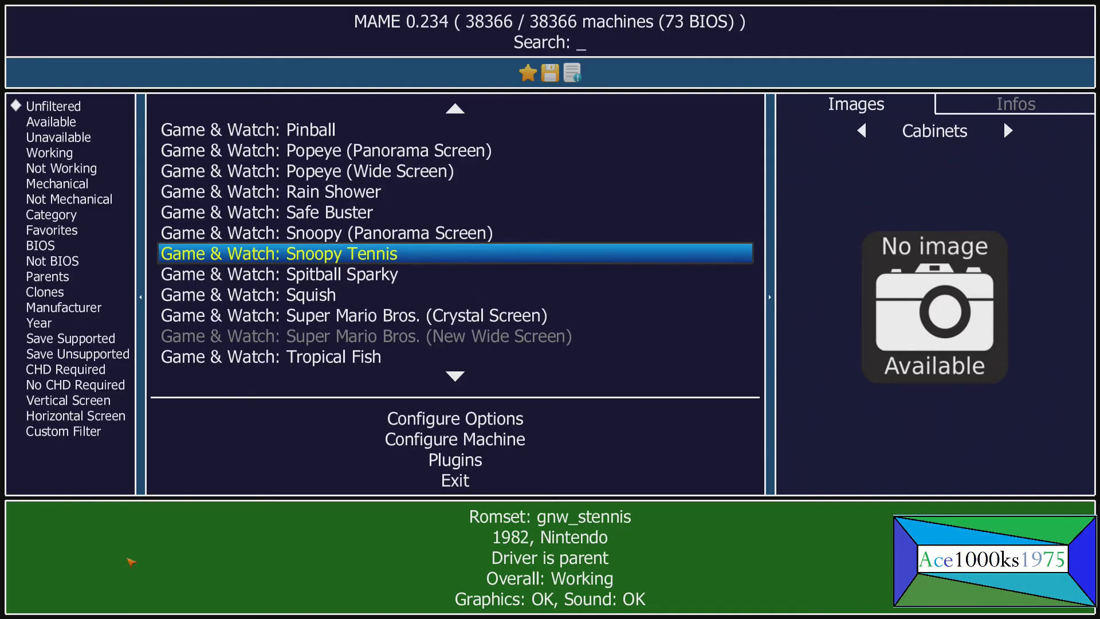
Find Game & Watch: Donkey Kong in the machine list and start it, dismissing the machine information
key(Up)
key(Up)
key(Up)
key(Up)
key(Up)
key(Up)
key(Up)
key(Up)
key(Up)
key(Up)
key(Up)
key(Up)
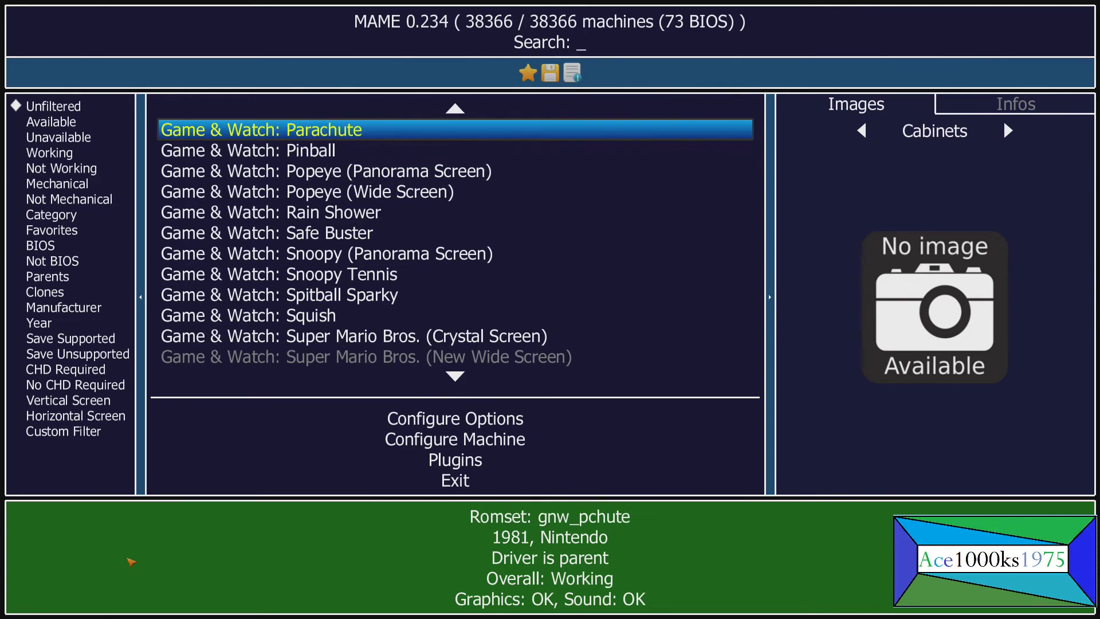
key(Up)
key(Up)
key(Up)
key(Down)
key(Down)
key(Down)
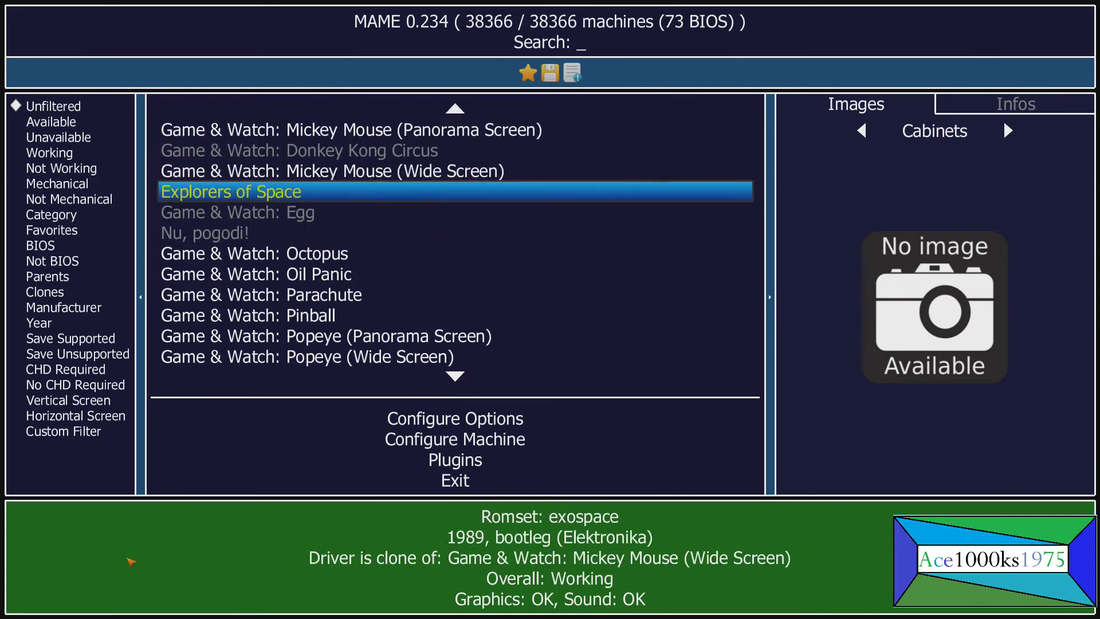
key(Up)
key(Up)
key(Up)
key(Up)
key(Up)
key(Up)
key(Up)
key(Up)
key(Up)
key(Up)
key(Up)
key(Up)
key(Up)
key(Up)
key(Up)
key(Up)
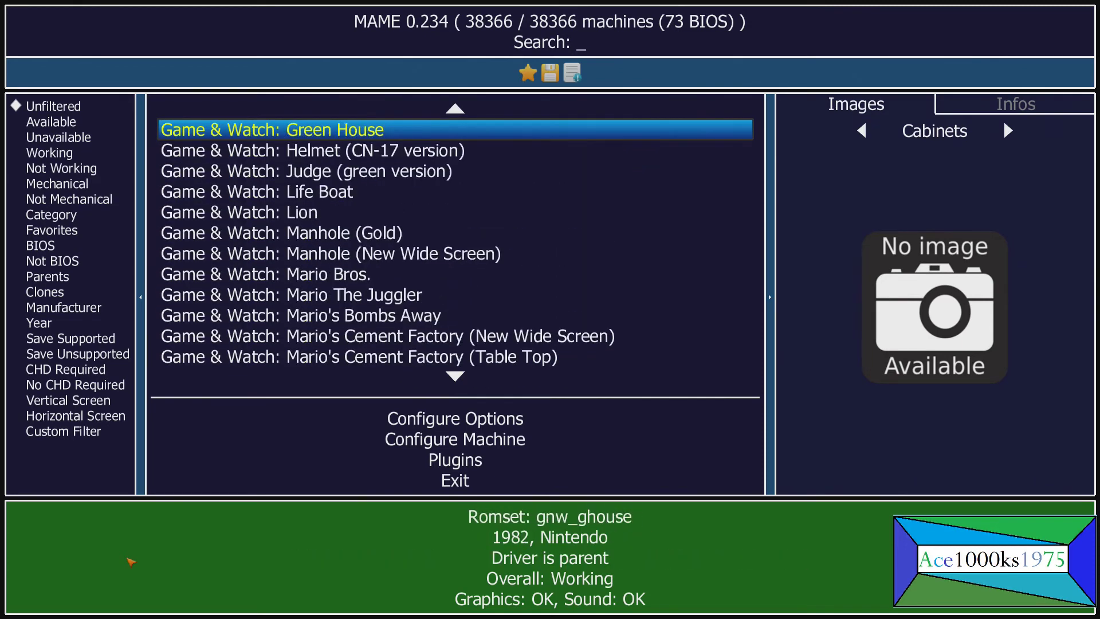
key(Up)
key(Up)
key(Up)
key(Up)
key(Up)
key(Up)
key(Up)
key(Up)
key(Up)
key(Up)
key(Up)
key(Up)
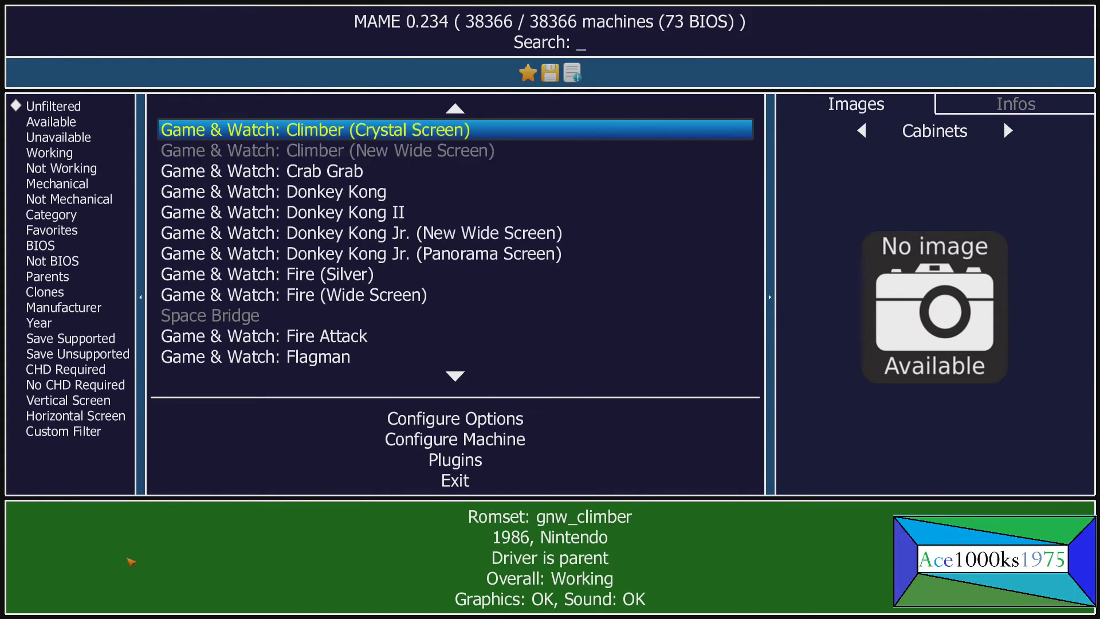
key(Up)
key(Up)
key(Down)
key(Down)
key(Down)
key(Down)
key(Down)
key(Down)
key(Up)
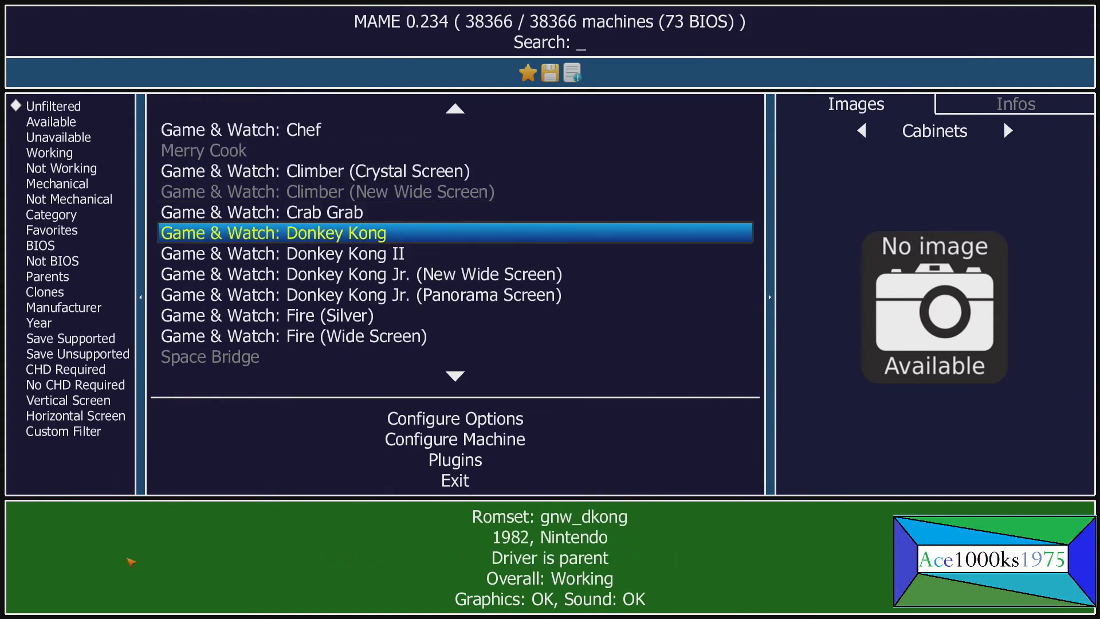
key(Return)
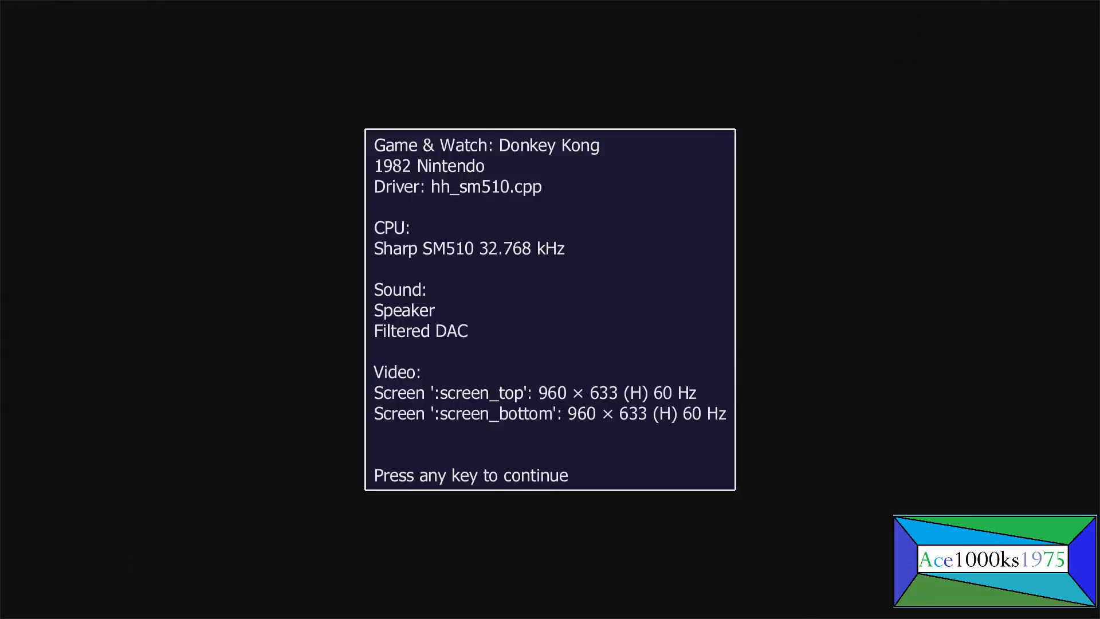
key(Return)
Open the video options for Screen #0 of the running Donkey Kong game
key(Tab)
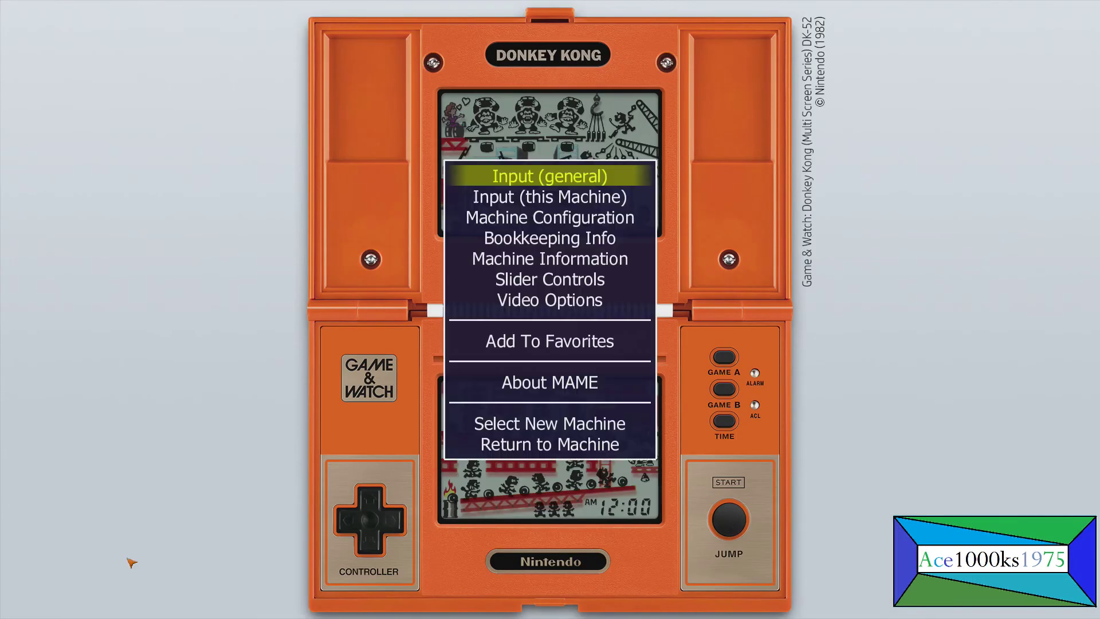
key(Down)
key(Down)
key(Down)
key(Down)
key(Down)
key(Down)
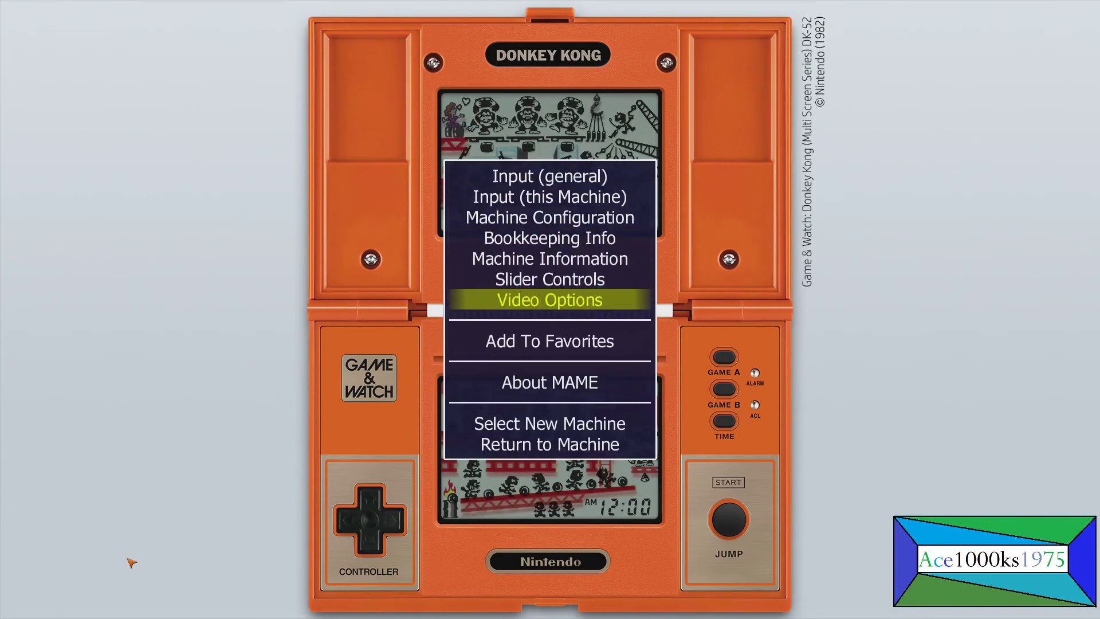
key(Up)
key(Down)
key(Return)
key(Down)
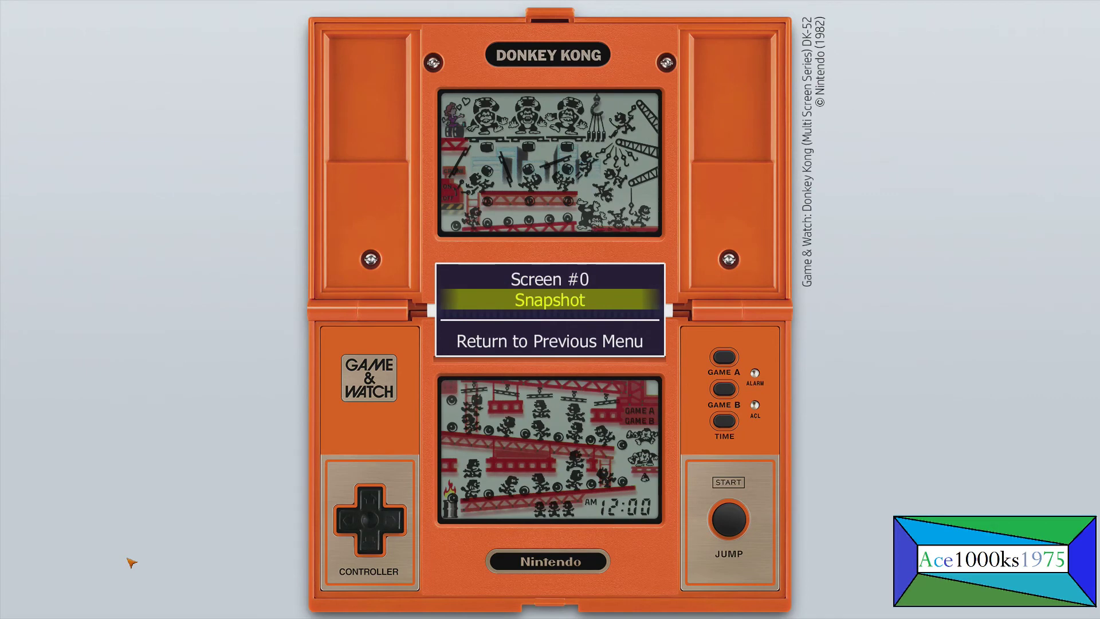
key(Up)
key(Return)
Preview the Unit Only and Backgrounds Only layouts, viewing the backgrounds without the menu covering them
key(Down)
key(Down)
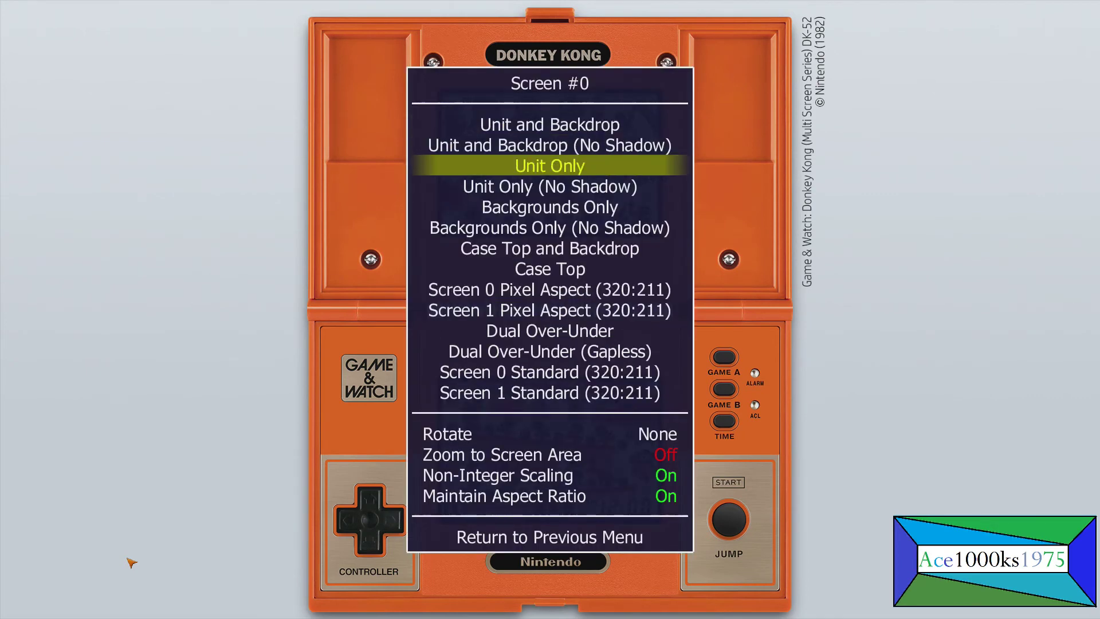
key(Down)
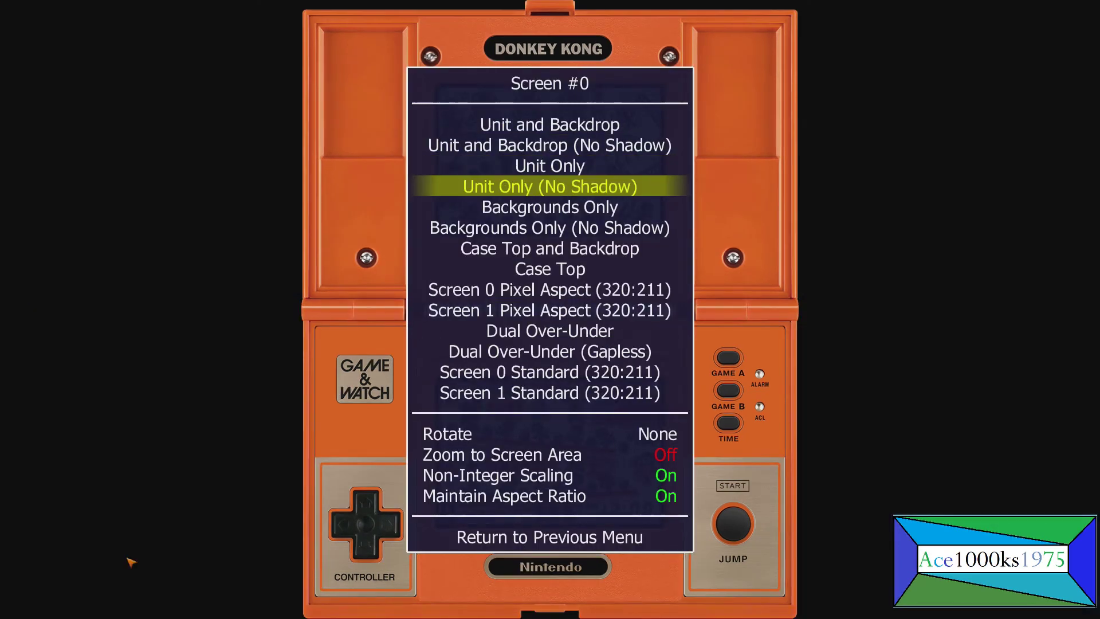
key(Down)
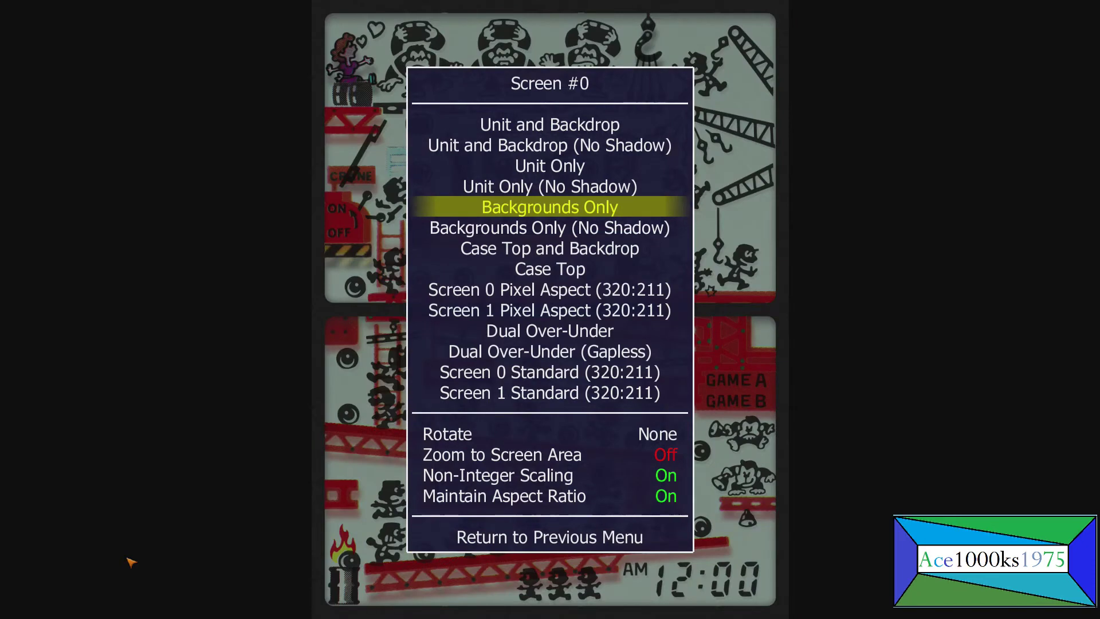
key(Tab)
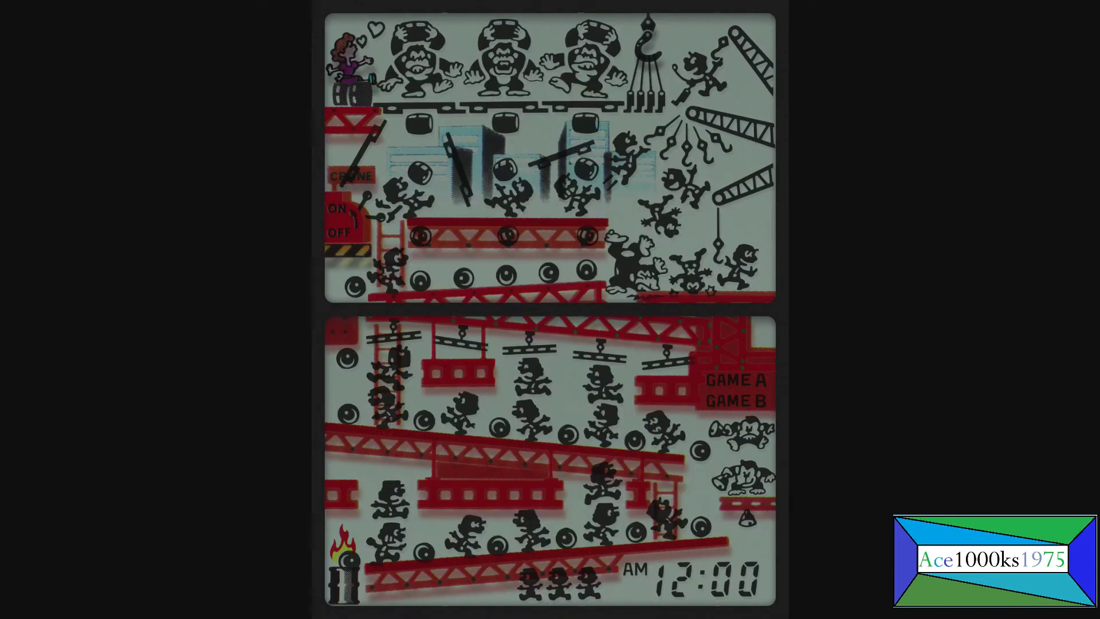
key(Tab)
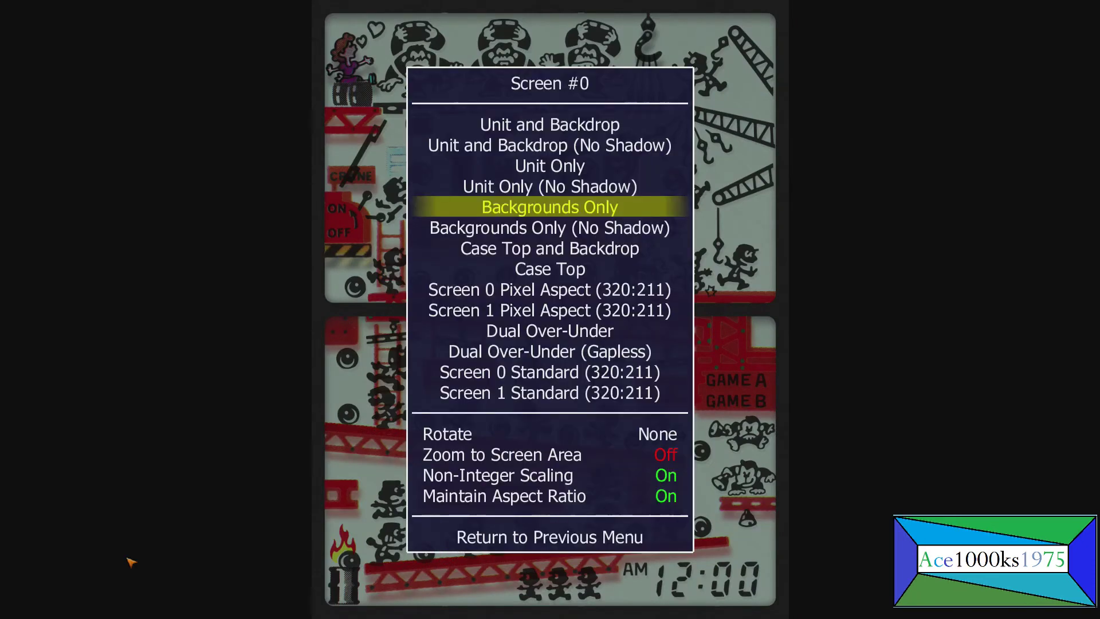
Preview the Backgrounds Only (No Shadow) and Case Top and Backdrop layouts with the menu hidden
key(Down)
key(Tab)
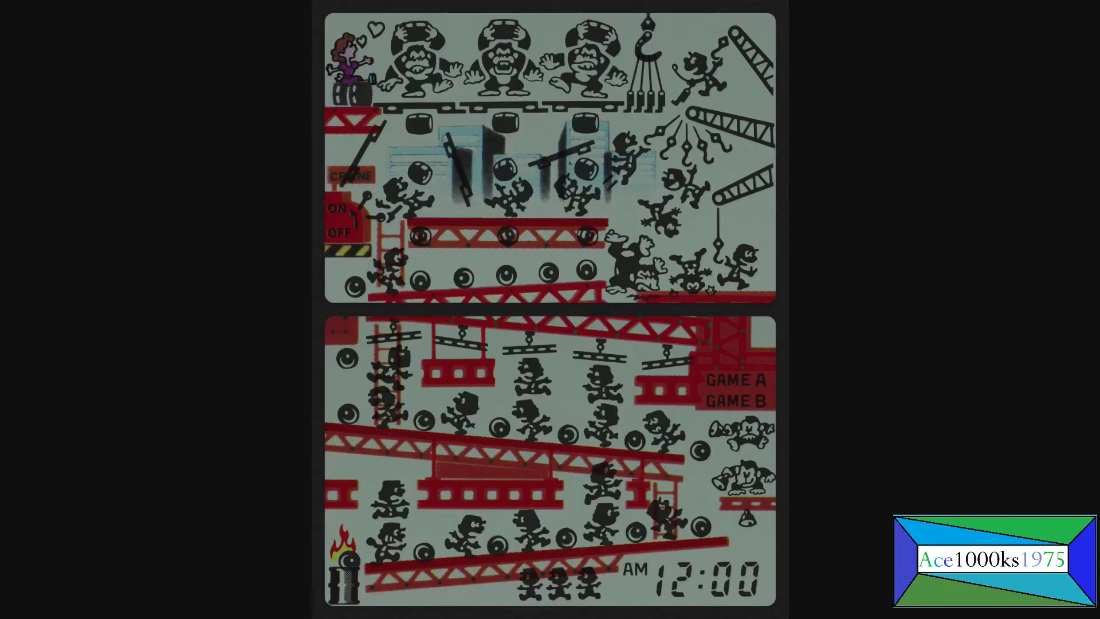
key(Tab)
key(Down)
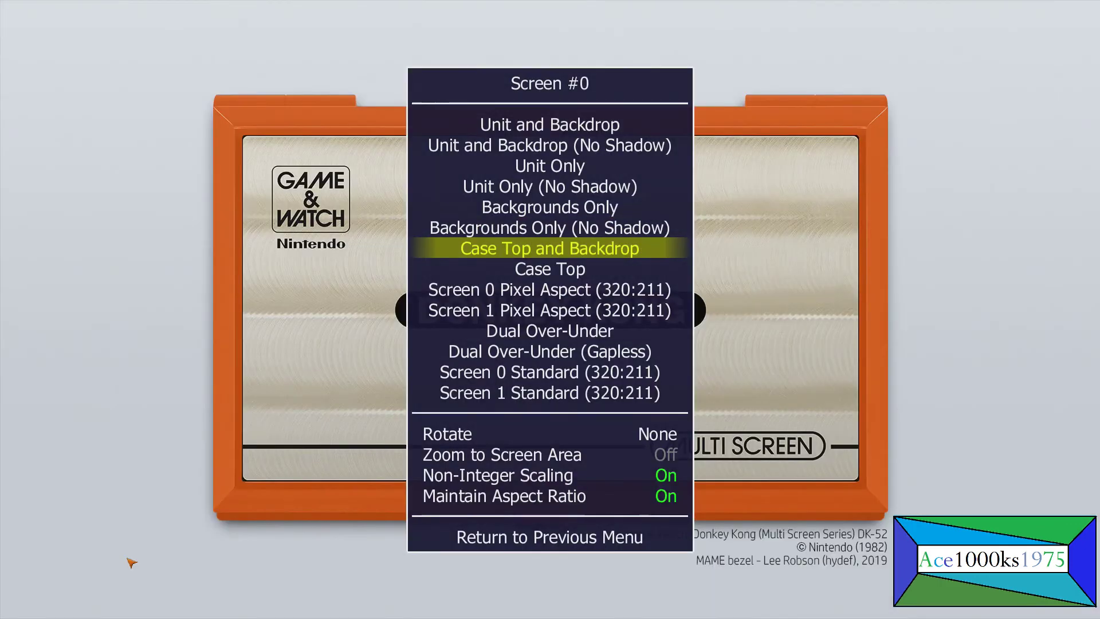
key(Tab)
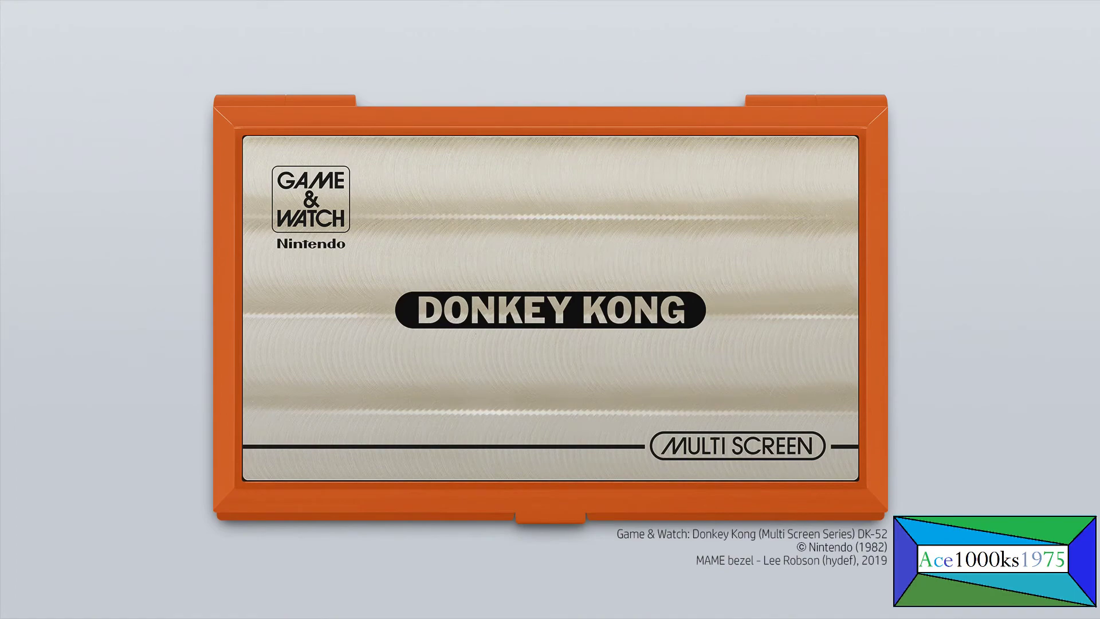
key(Tab)
Preview the Screen 0 and Screen 1 Pixel Aspect (320:211) layouts with the menu hidden
key(Down)
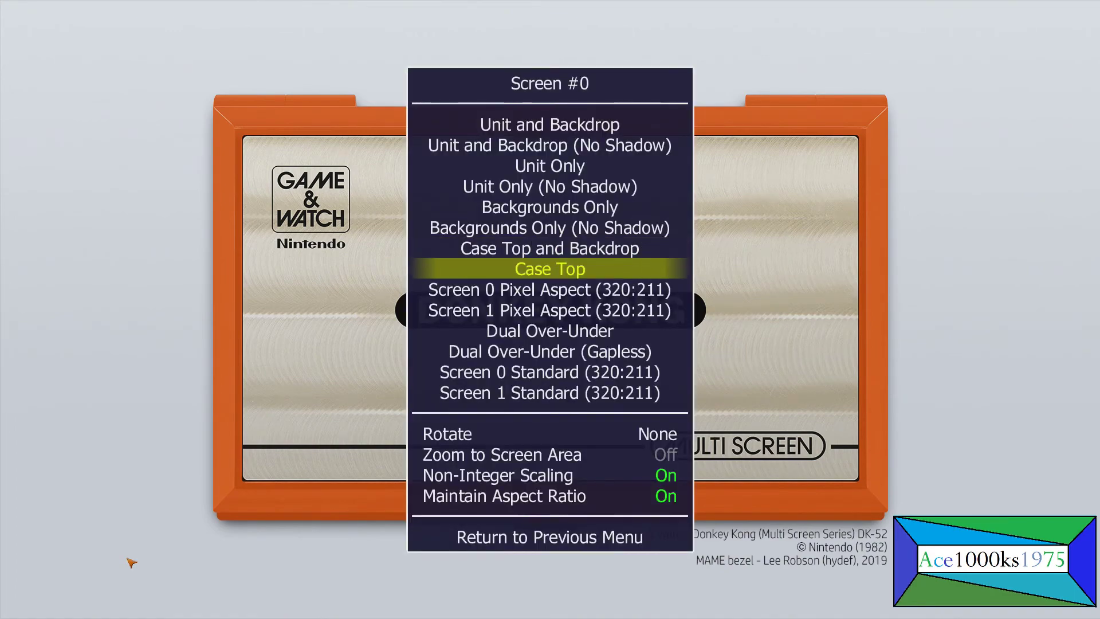
key(Down)
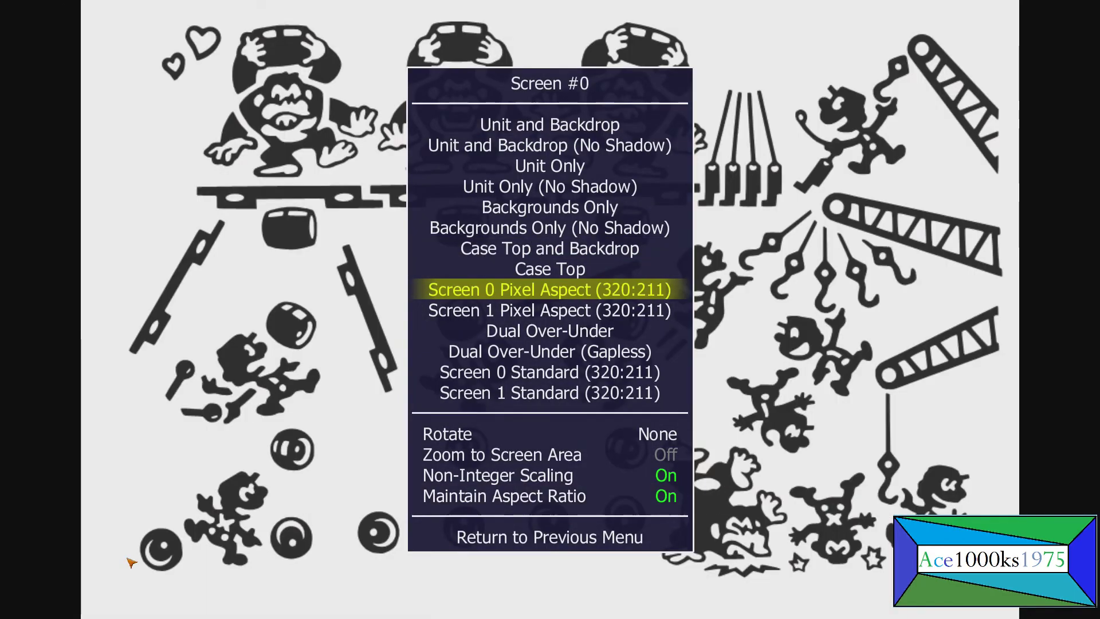
key(Tab)
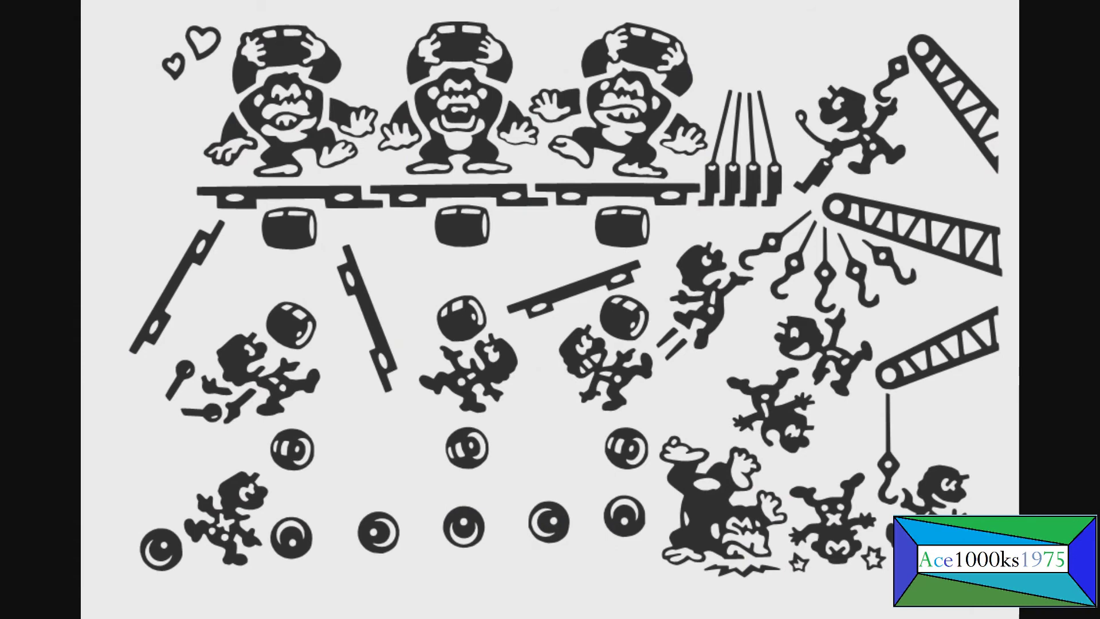
key(Tab)
key(Down)
key(Tab)
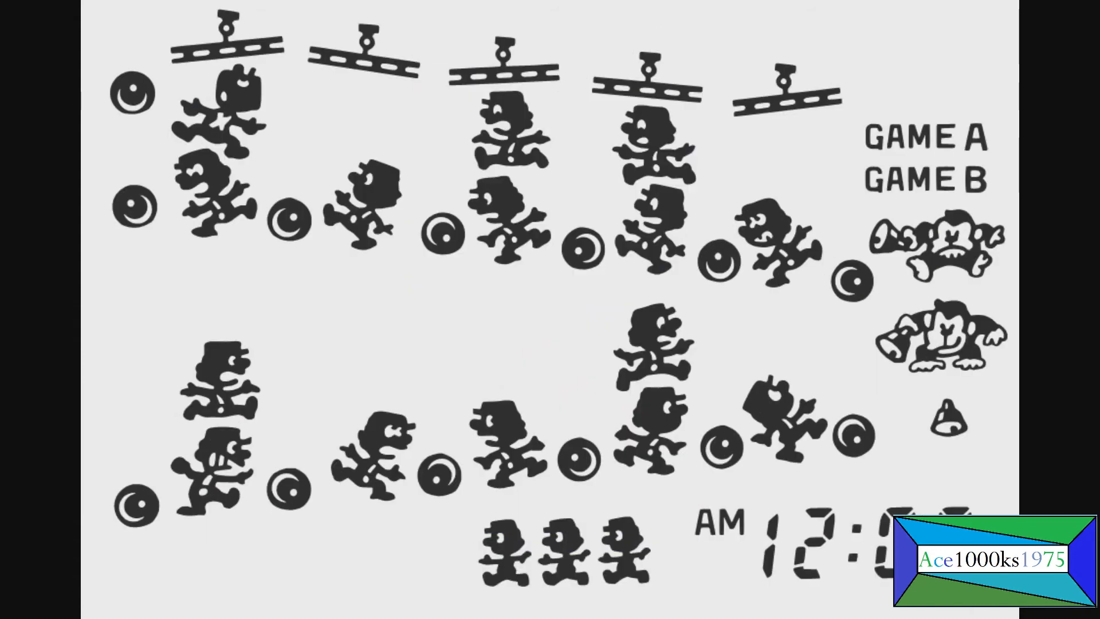
Preview the Screen 0 Standard and Screen 1 Standard (320:211) layouts with the menu hidden
key(Tab)
key(Up)
key(Up)
key(Up)
key(Down)
key(Down)
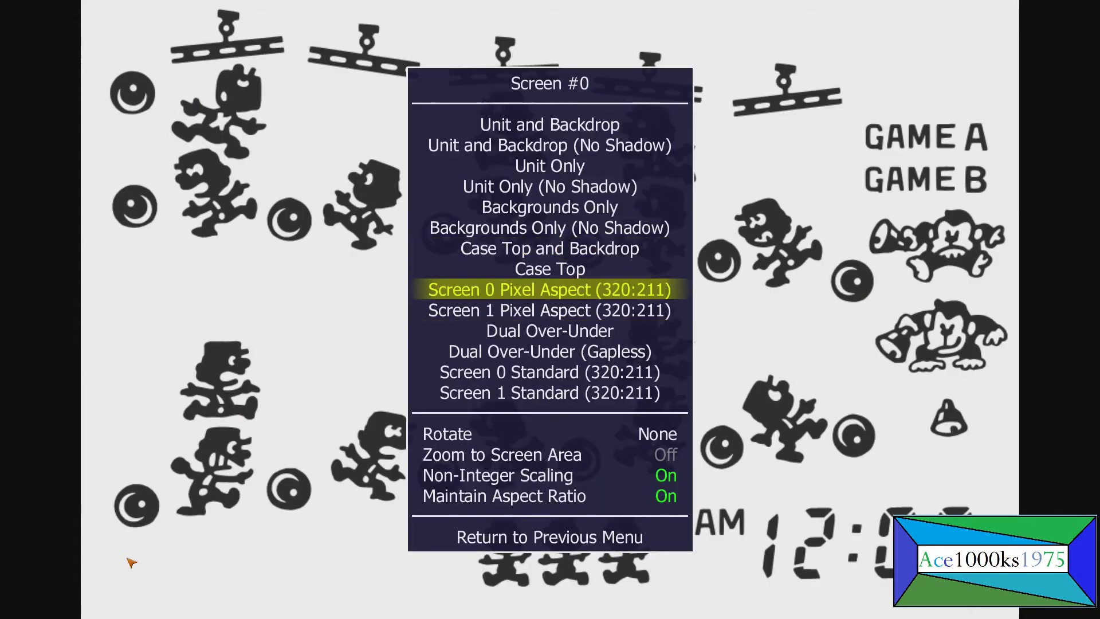
key(Down)
key(Down)
key(Down)
key(Down)
key(Tab)
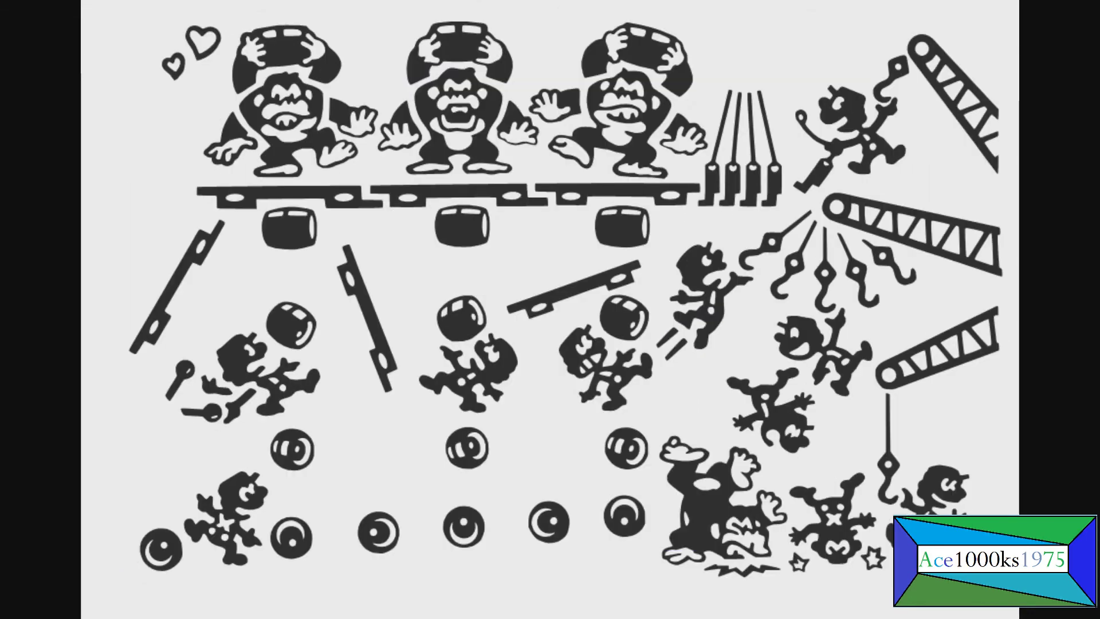
key(Tab)
key(Down)
key(Tab)
key(Tab)
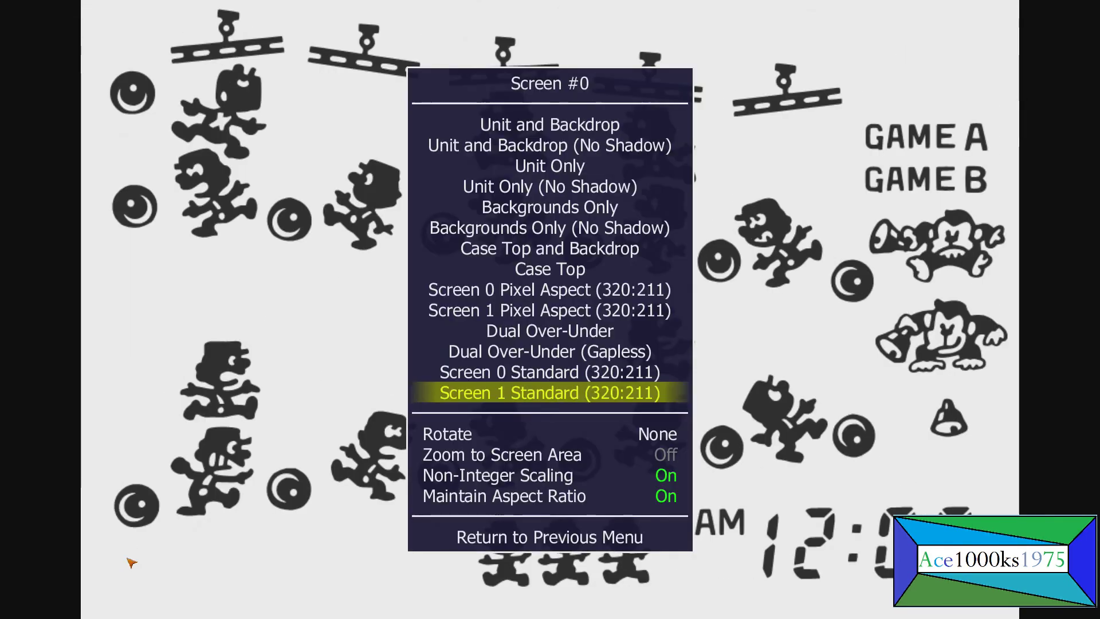
Compare the Unit and Backdrop layout with Unit Only, viewing Unit Only without the menu
key(Up)
key(Up)
key(Up)
key(Up)
key(Up)
key(Up)
key(Up)
key(Up)
key(Up)
key(Up)
key(Up)
key(Up)
key(Up)
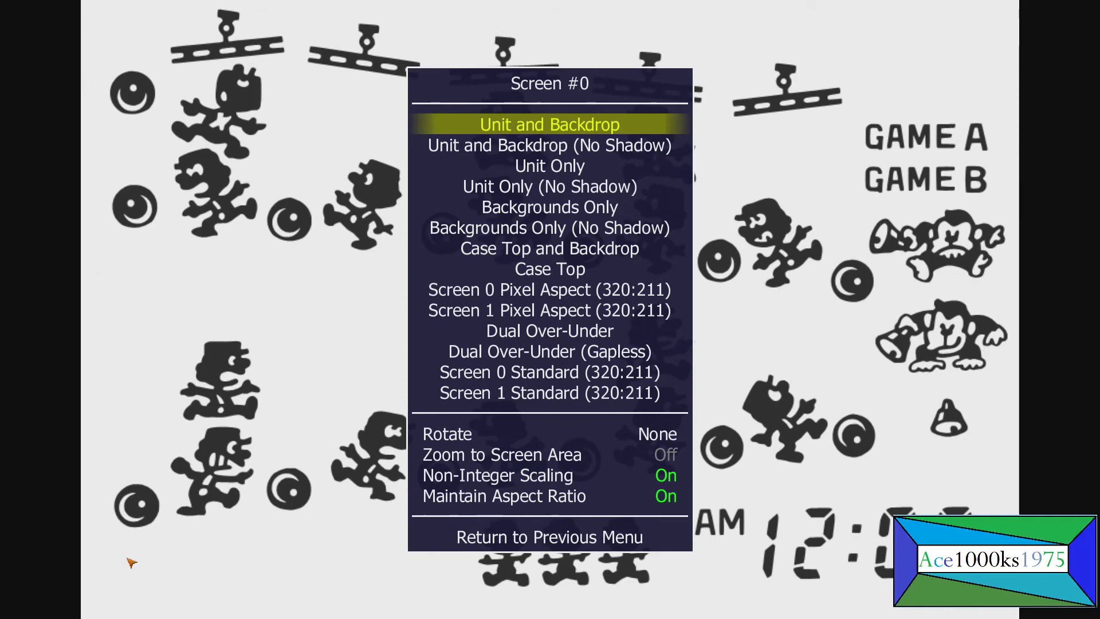
key(Return)
key(Down)
key(Down)
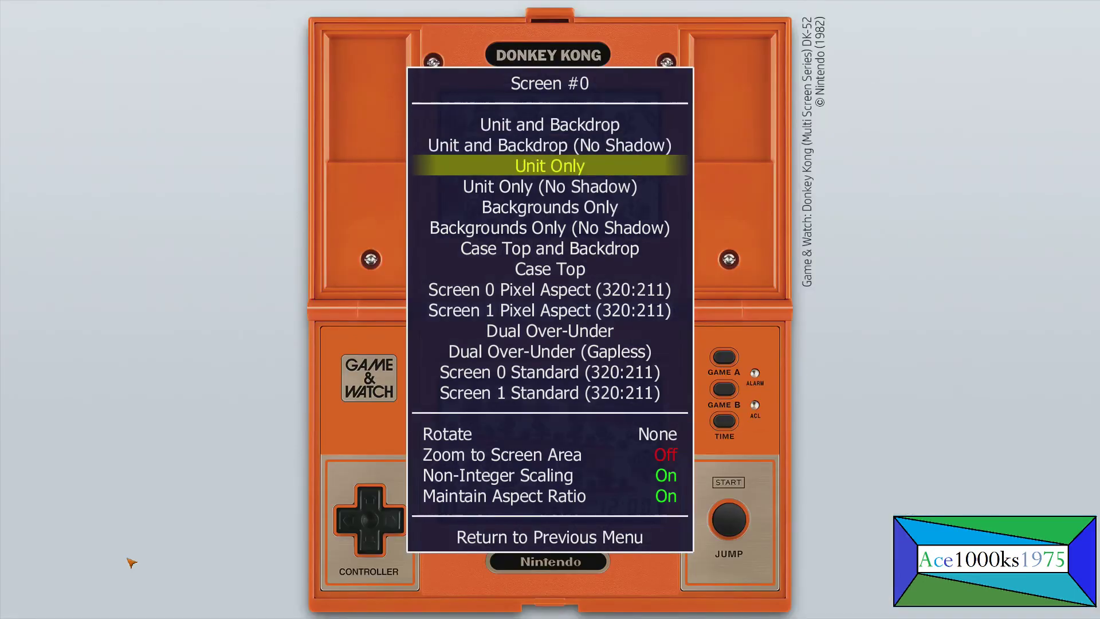
key(Return)
key(Tab)
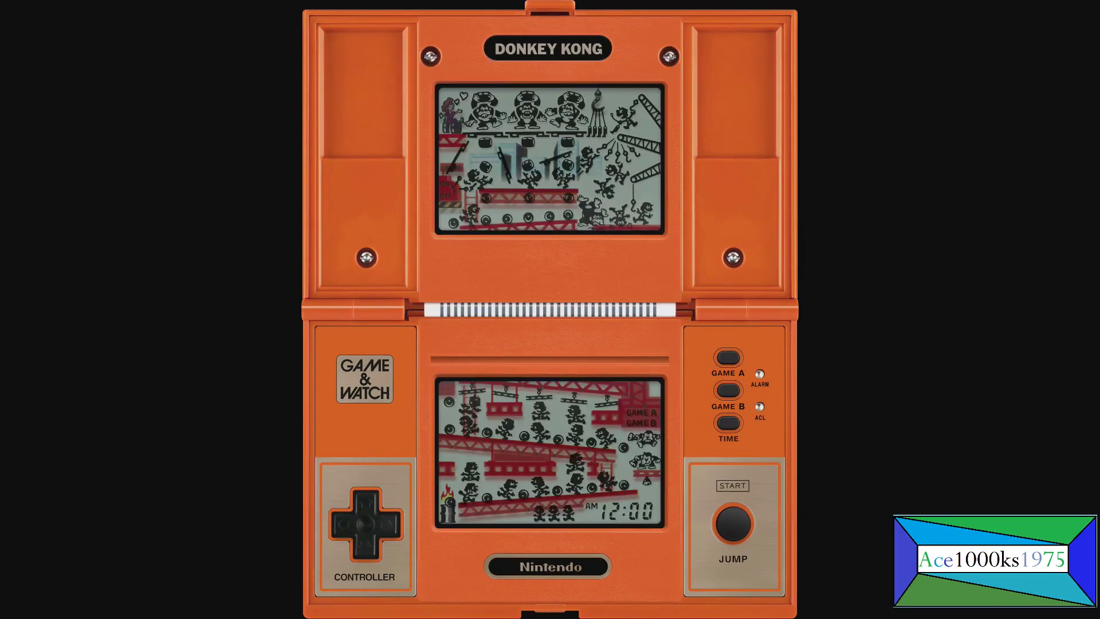
Set the layout back to Unit and Backdrop, hide the menu and start a Donkey Kong game
key(Tab)
key(Up)
key(Up)
key(Return)
key(Tab)
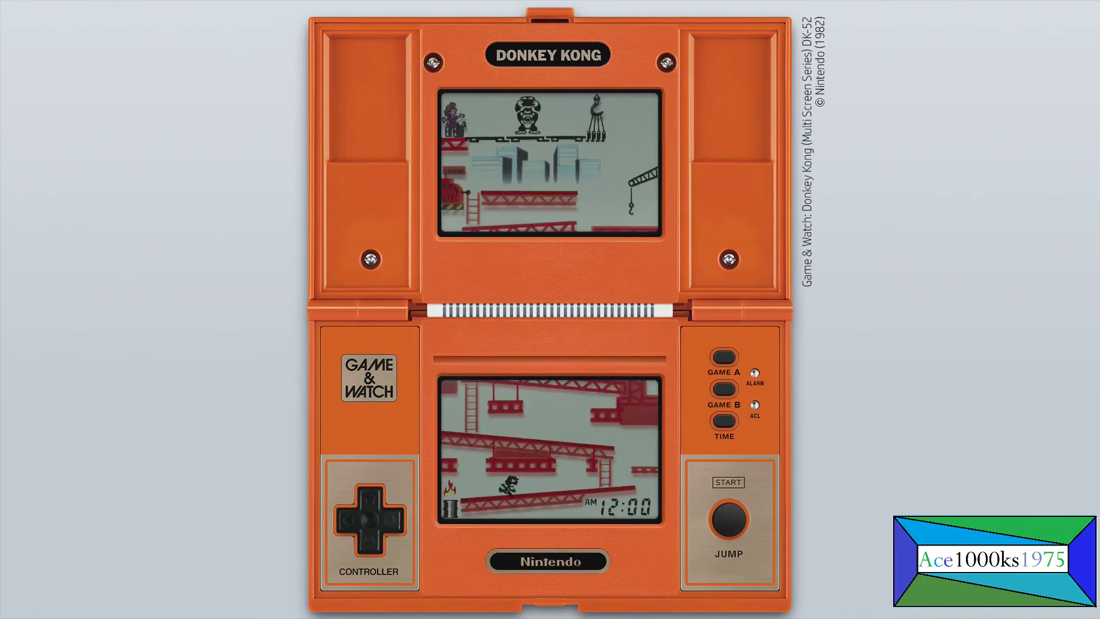
key(1)
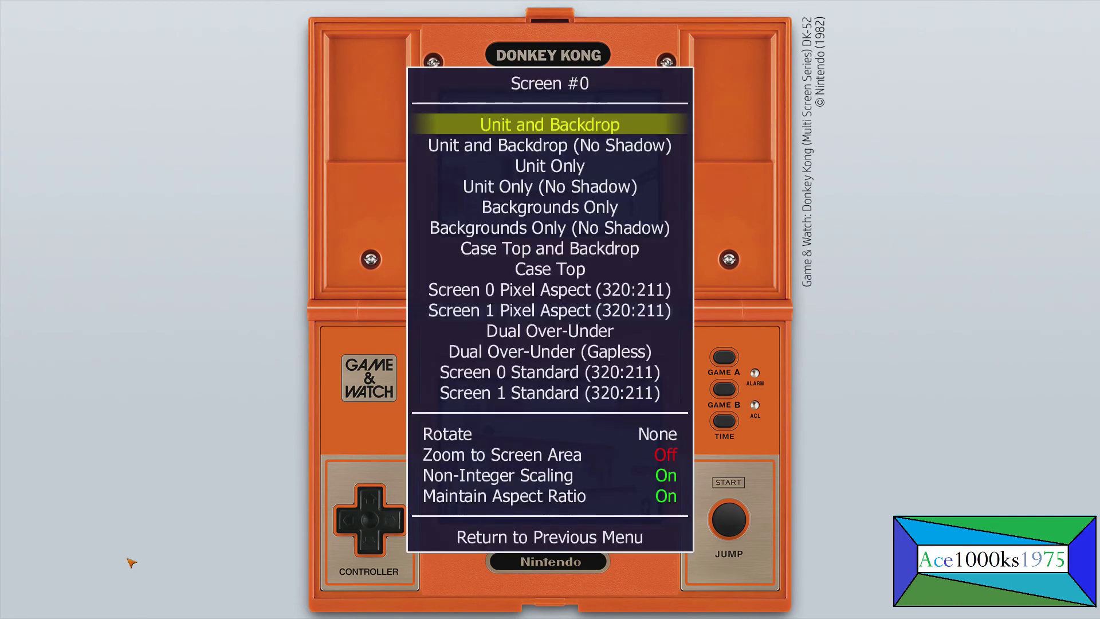
Leave the Screen #0 layout options and return to the game's main options menu
key(Down)
key(Up)
key(Up)
key(Up)
key(Down)
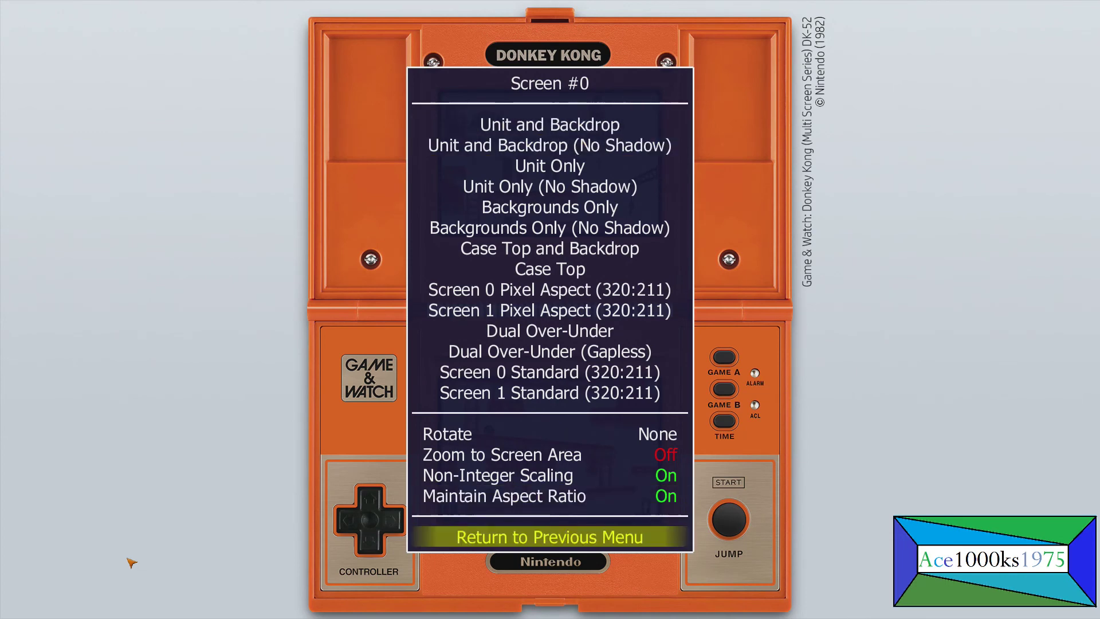
key(Return)
key(Down)
key(Down)
key(Return)
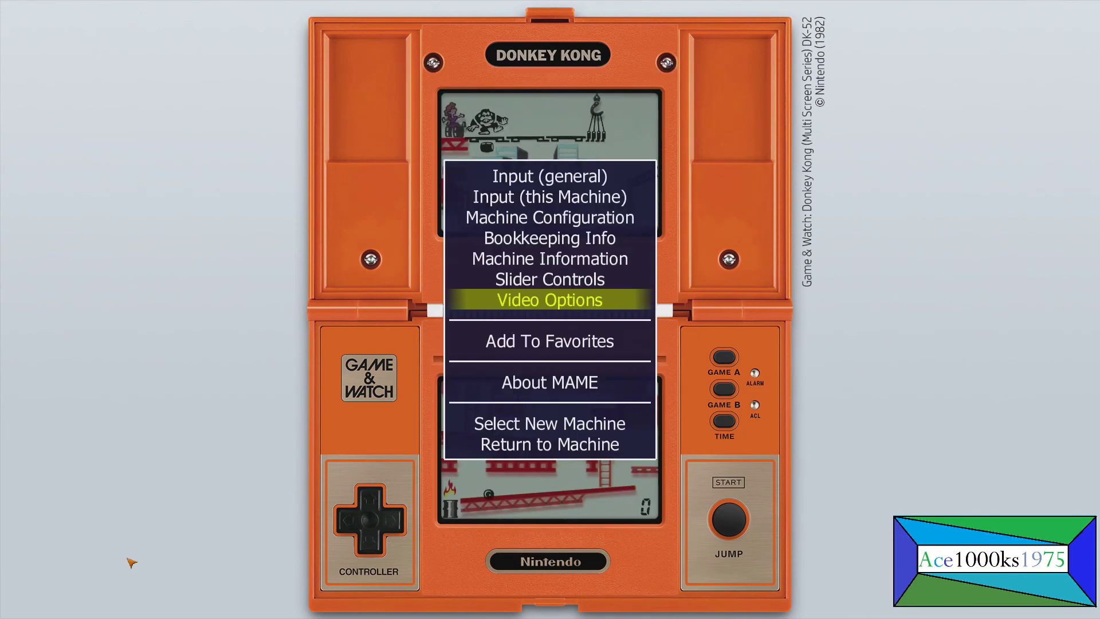
Open the Player 1 Controls list in the general input settings
key(Down)
key(Up)
key(Up)
key(Up)
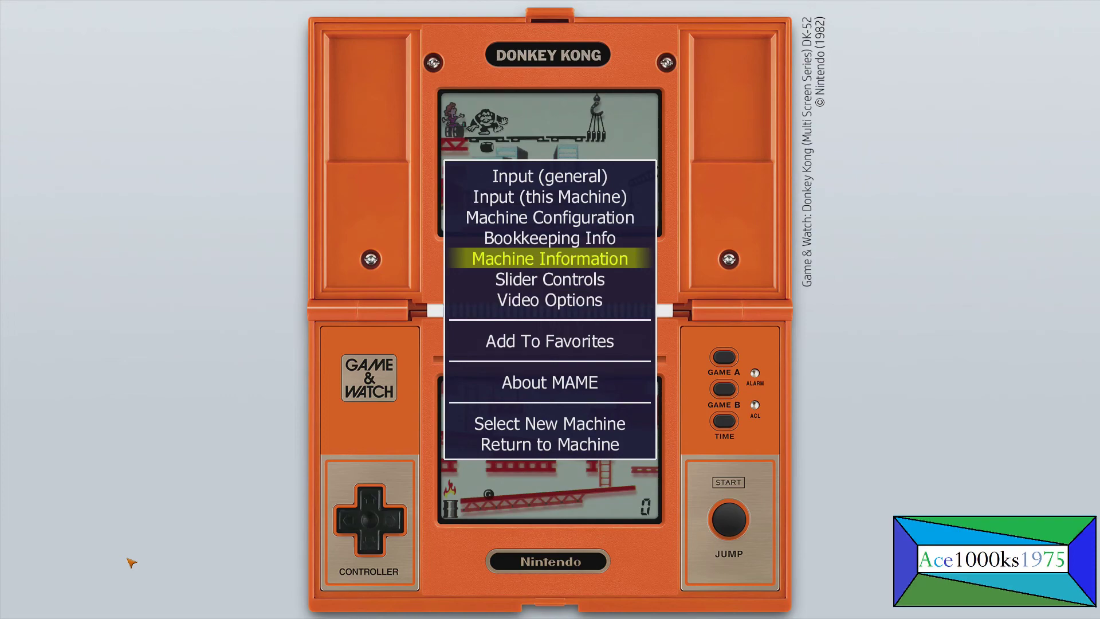
key(Up)
key(Up)
key(Up)
key(Up)
key(Return)
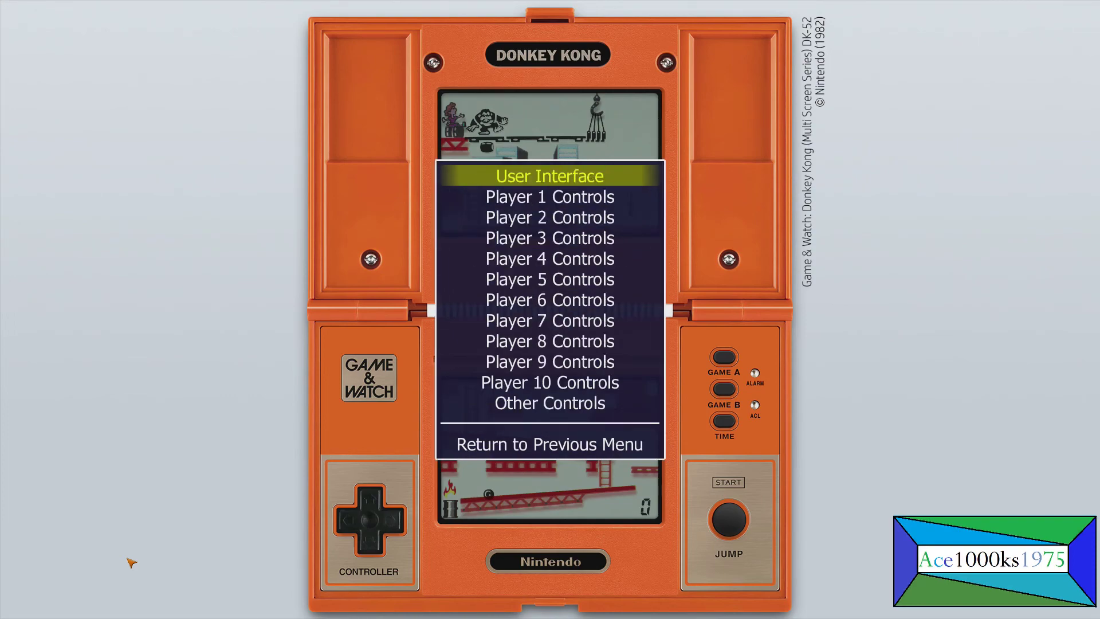
key(Down)
key(Return)
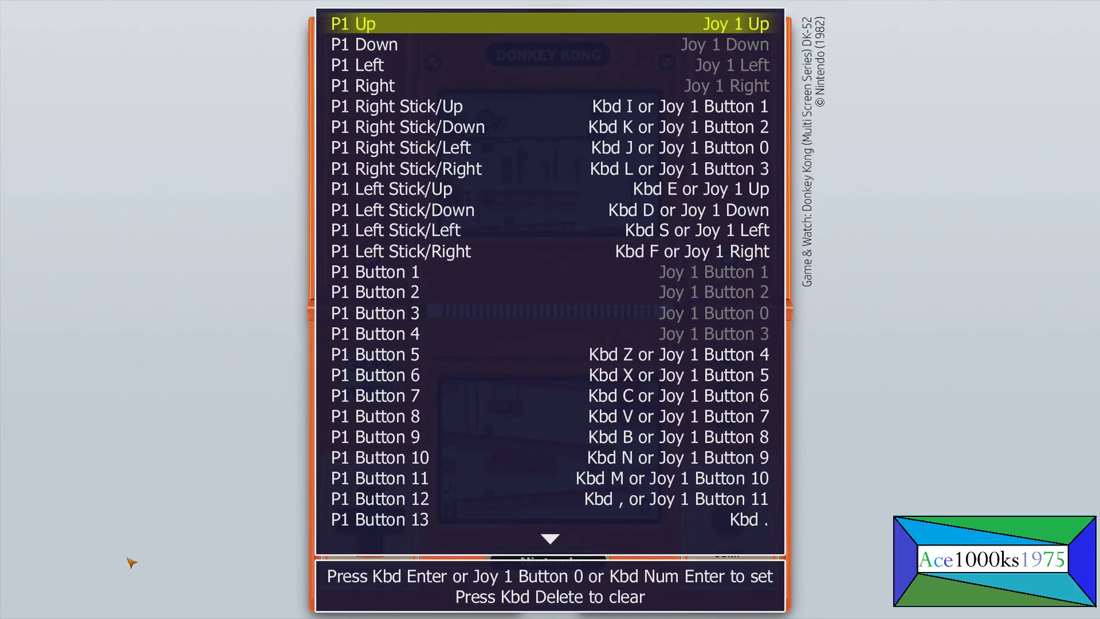
Assign P1 Up, Down, Left and Right to Joy 1 Up, Down, Left and Right
key(Return)
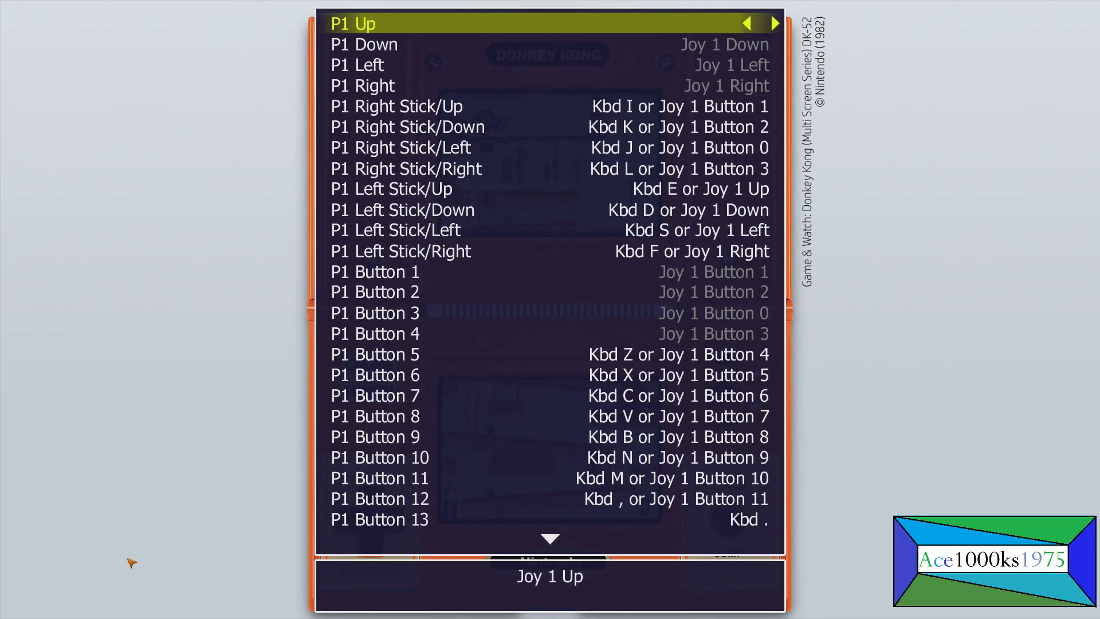
key(Down)
key(Return)
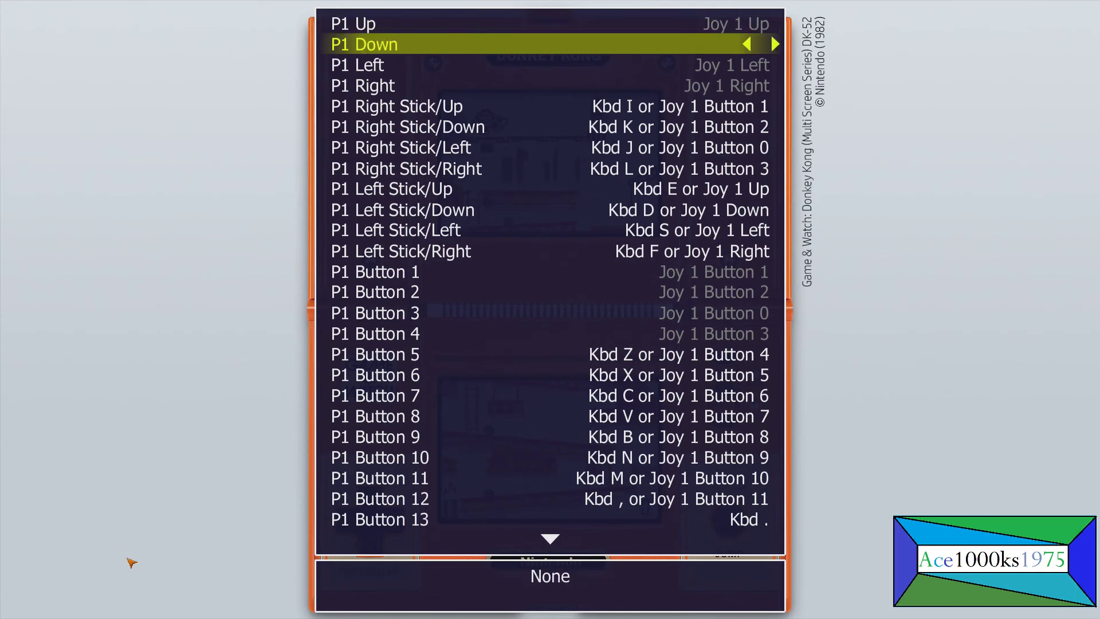
key(Down)
key(Down)
key(Return)
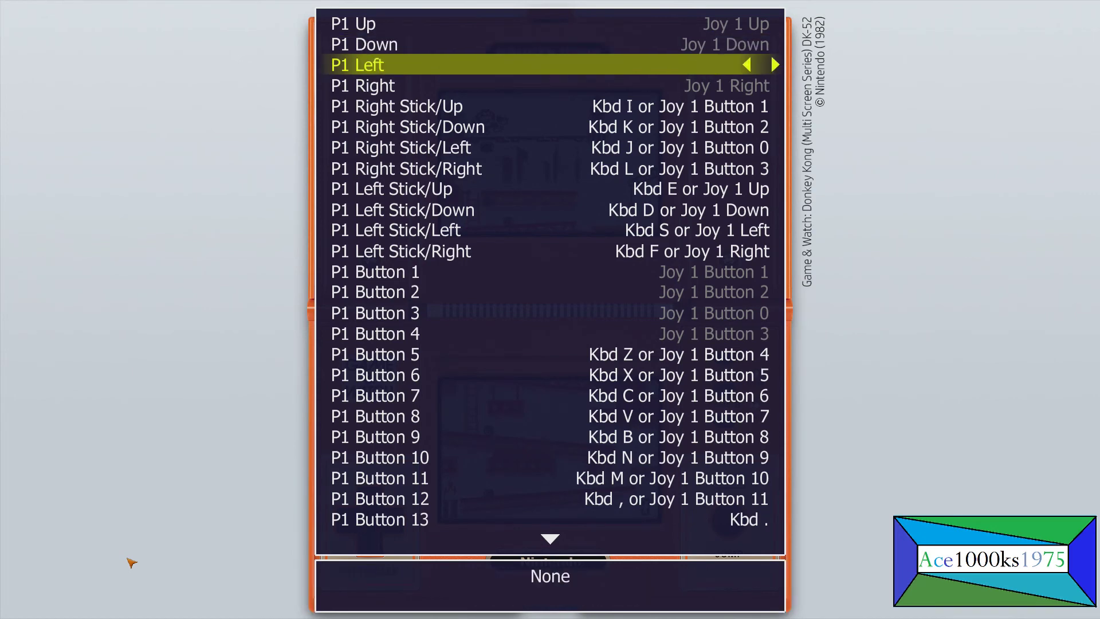
key(Left)
key(Down)
key(Return)
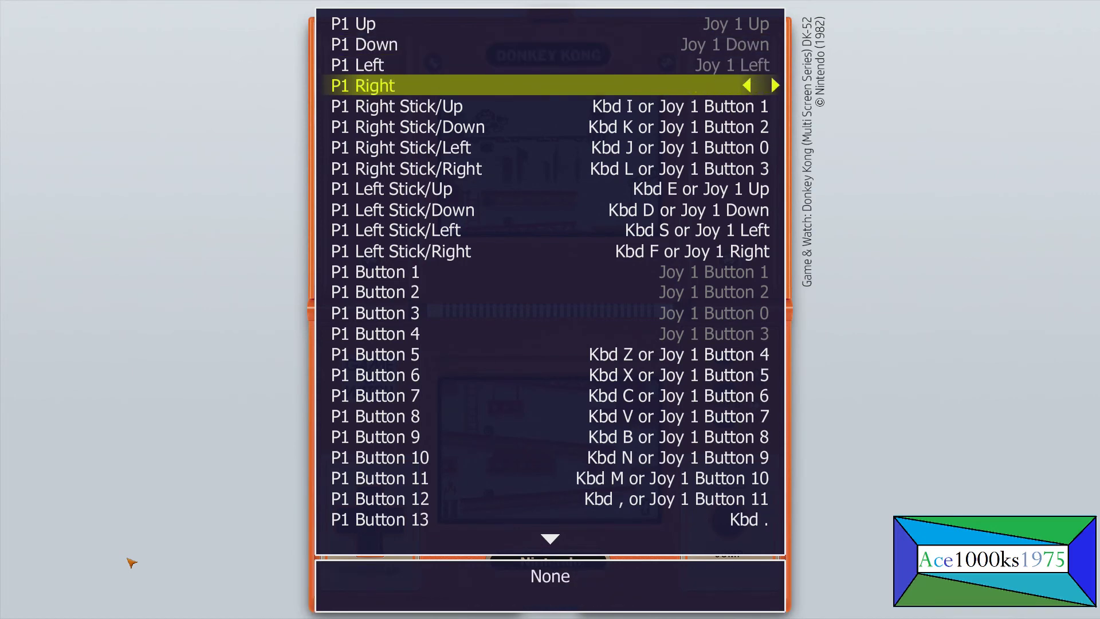
key(Right)
Assign P1 Button 1 to Joy 1 Button 1 and P1 Button 2 to Joy 1 Button 2
key(Down)
key(Down)
key(Down)
key(Down)
key(Down)
key(Down)
key(Down)
key(Down)
key(Down)
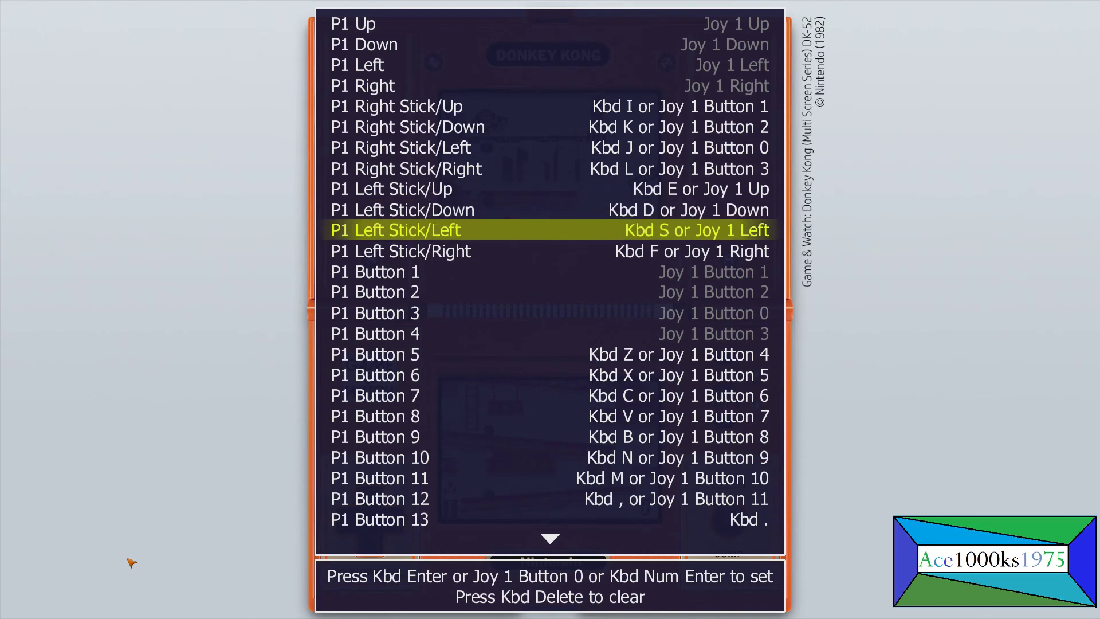
key(Return)
key(space)
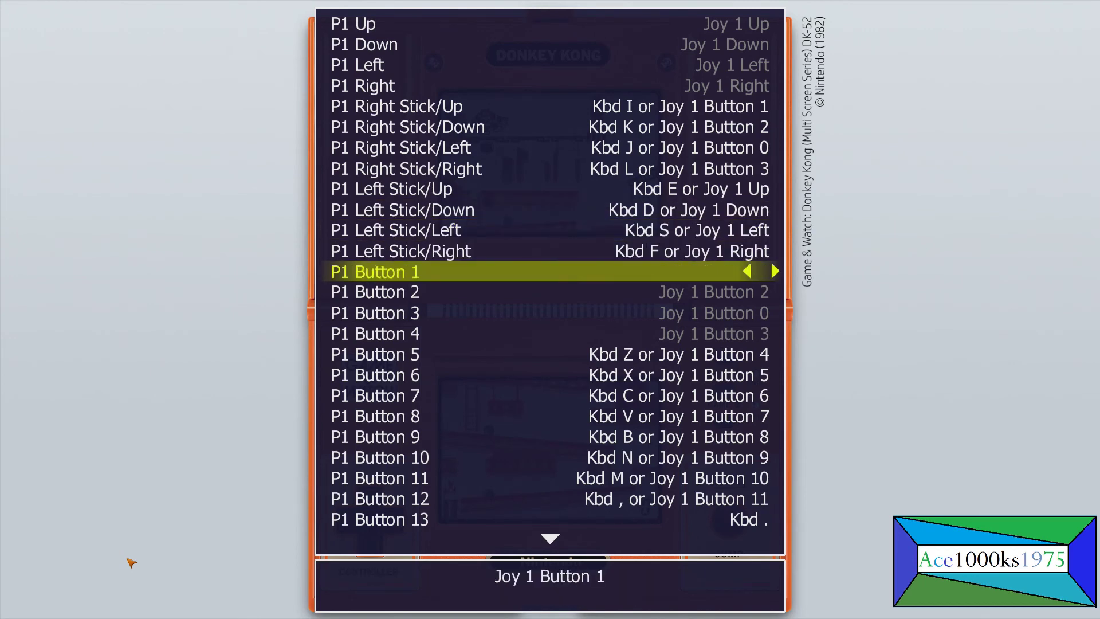
key(Down)
key(Return)
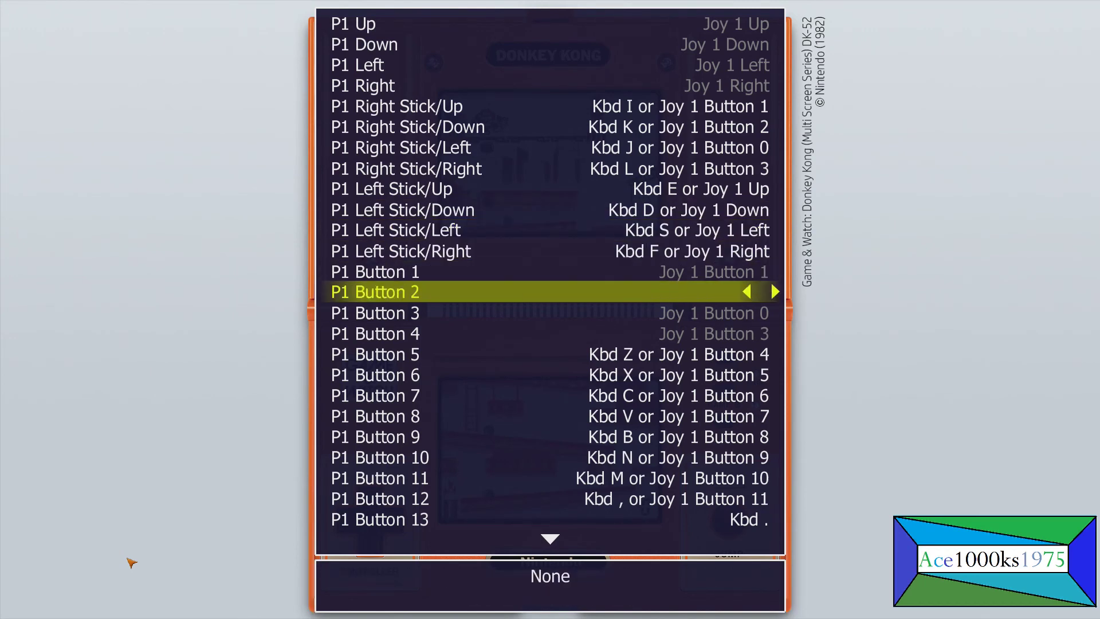
Assign P1 Button 3 to Joy 1 Button 3 and P1 Button 4 to Joy 1 Button 0, and close the input settings
key(Down)
key(Return)
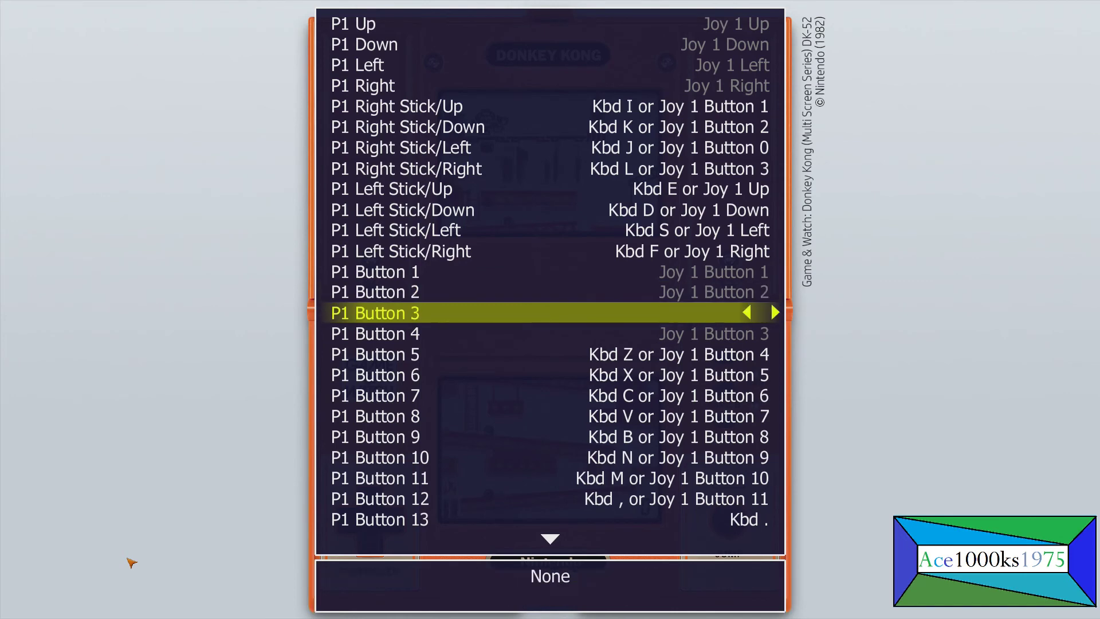
key(space)
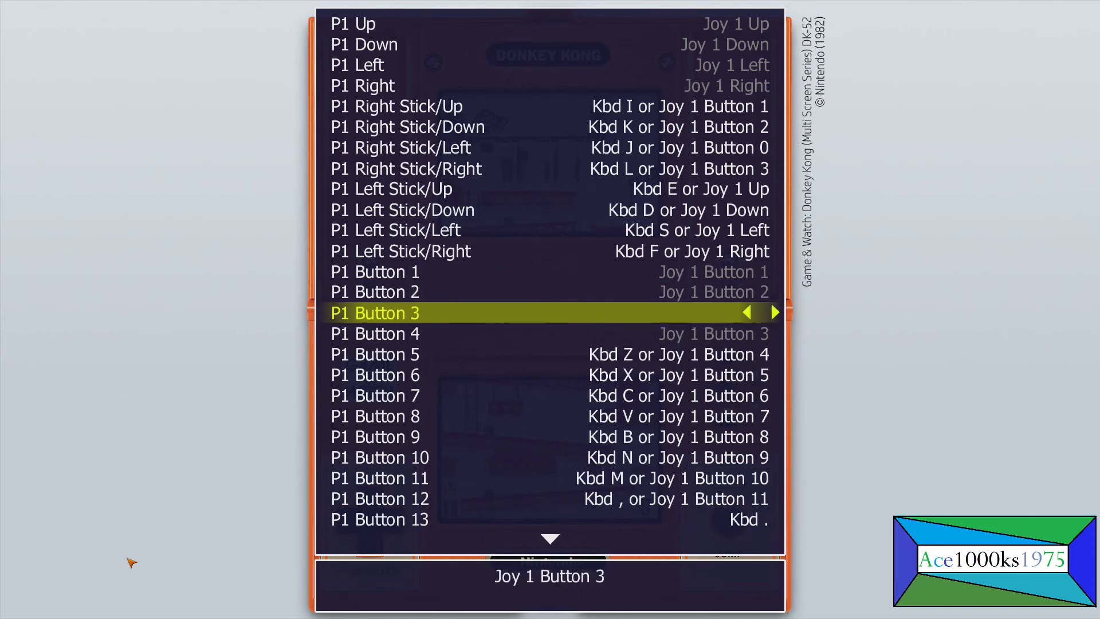
key(Down)
key(Return)
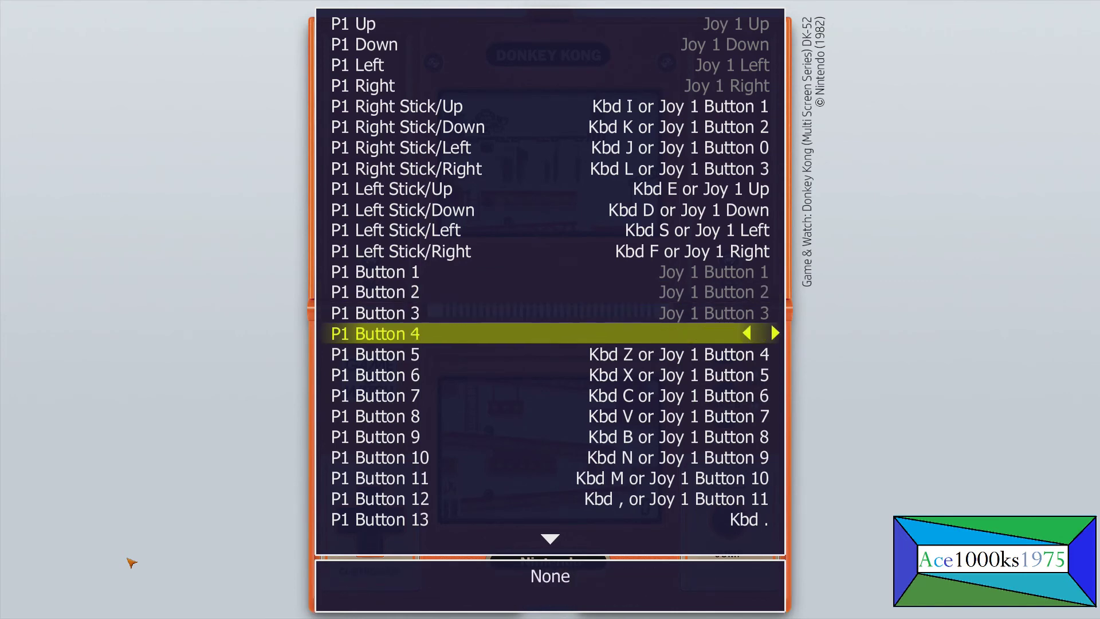
key(space)
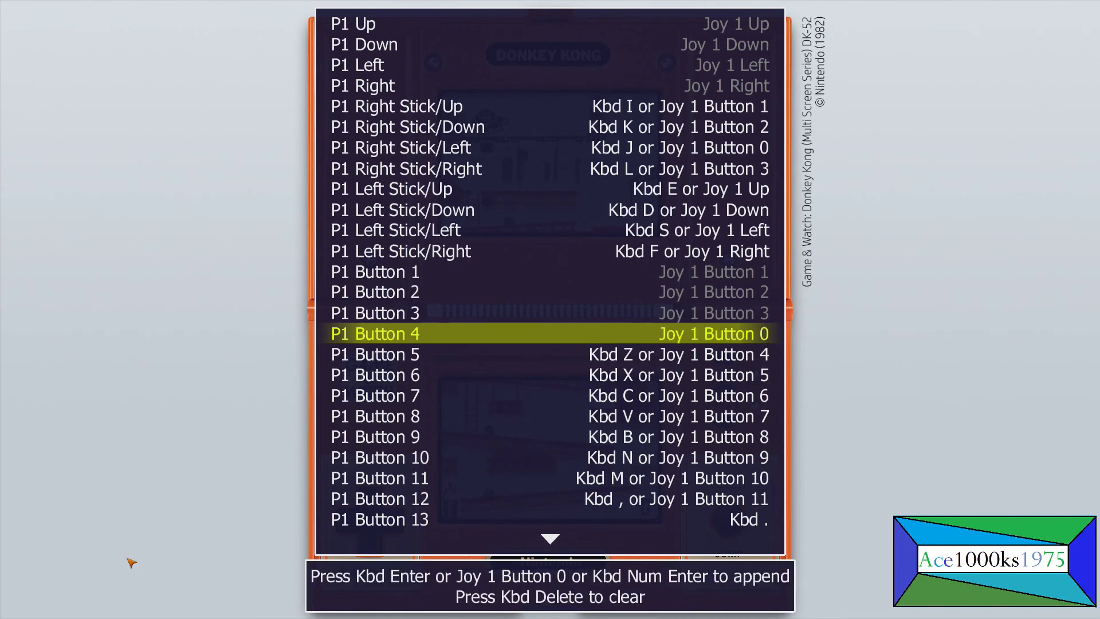
key(Tab)
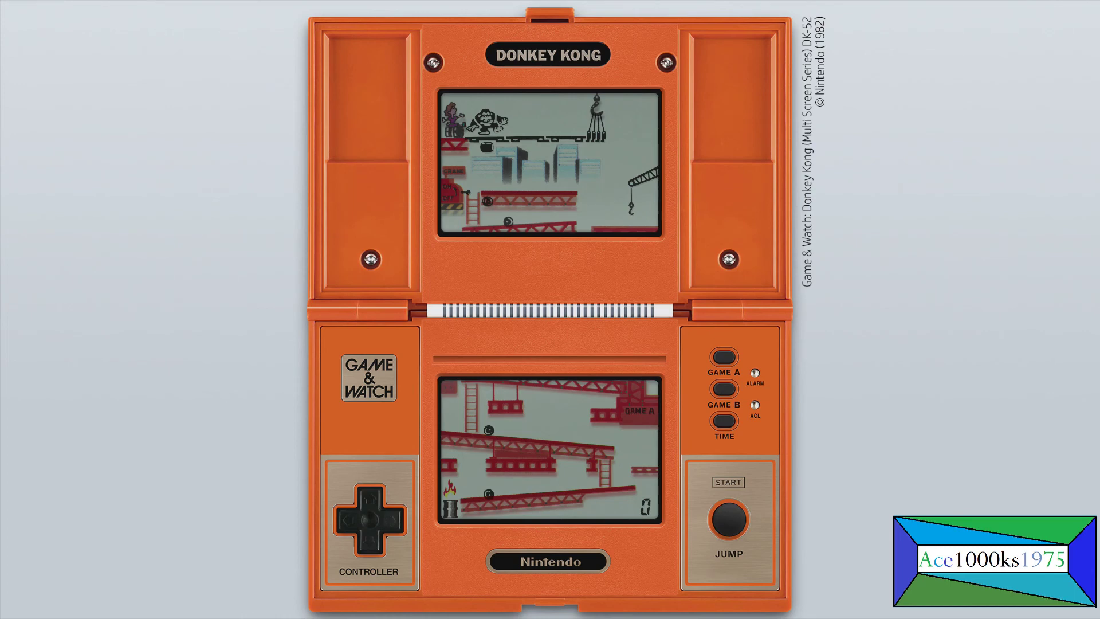
Start Game A and make Mario walk and jump over barrels on the lowest girder
key(1)
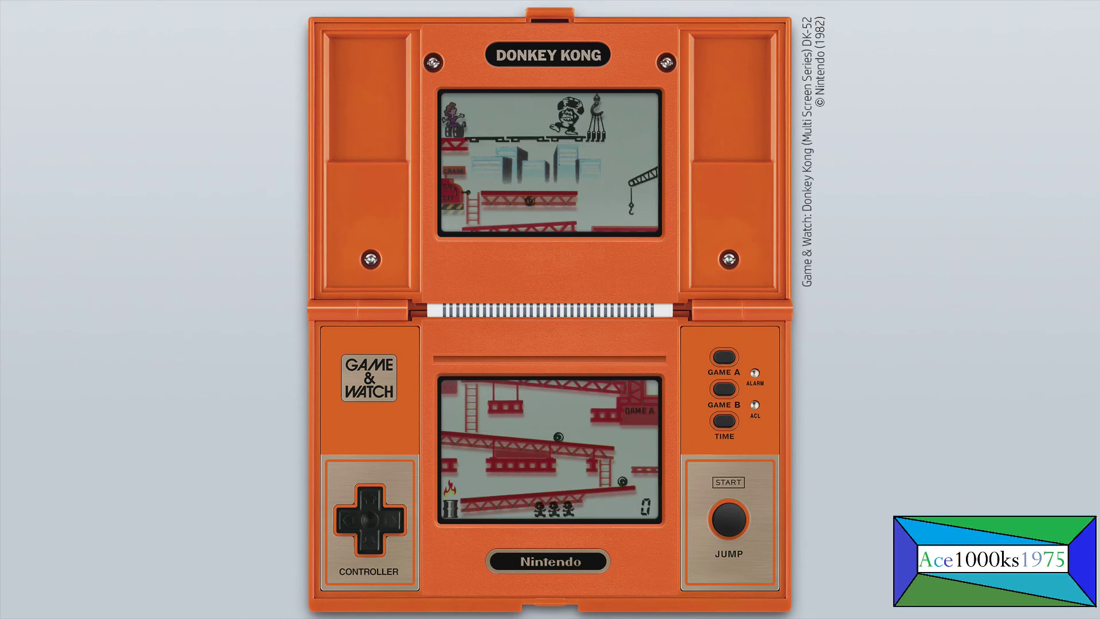
key(Right)
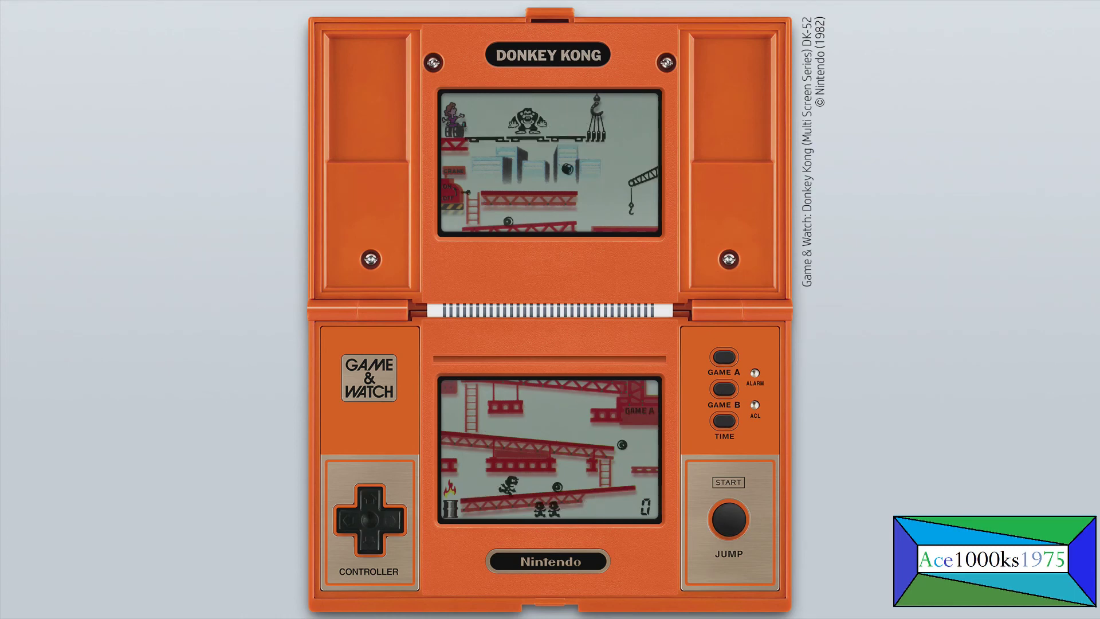
key(ctrl)
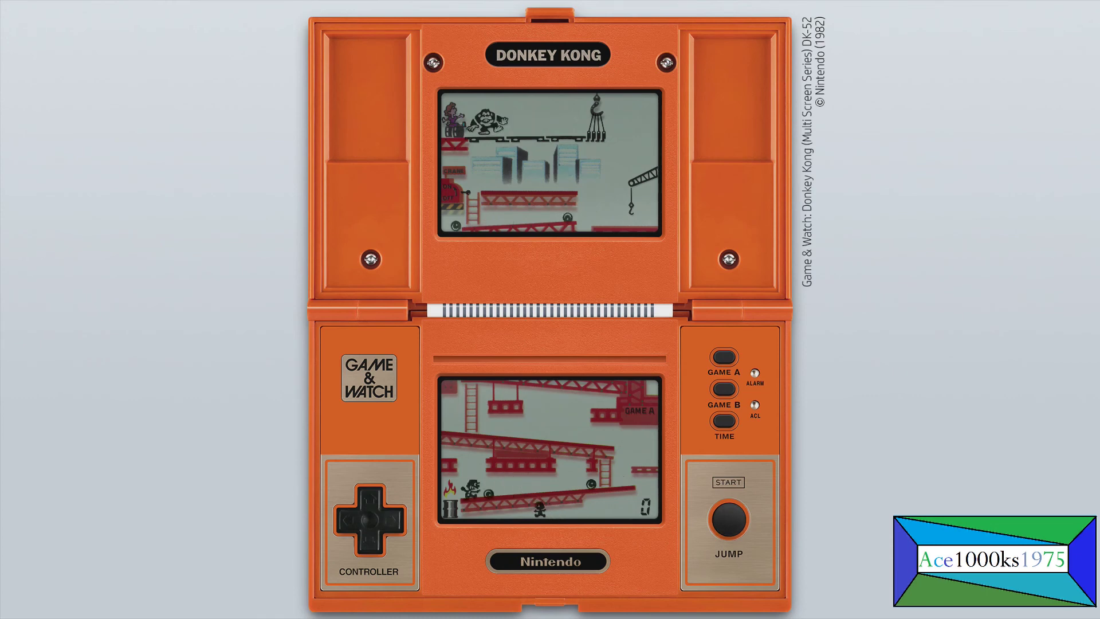
key(ctrl)
key(Right)
key(ctrl)
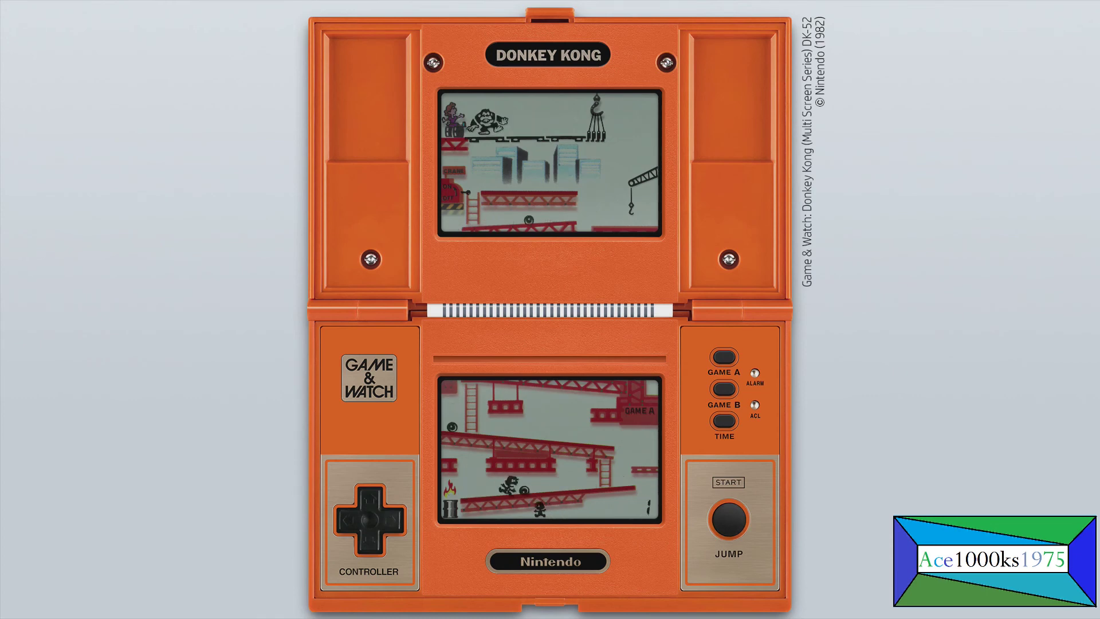
Keep playing the remaining lives, moving Mario back and forth and jumping near the oil drum
key(Left)
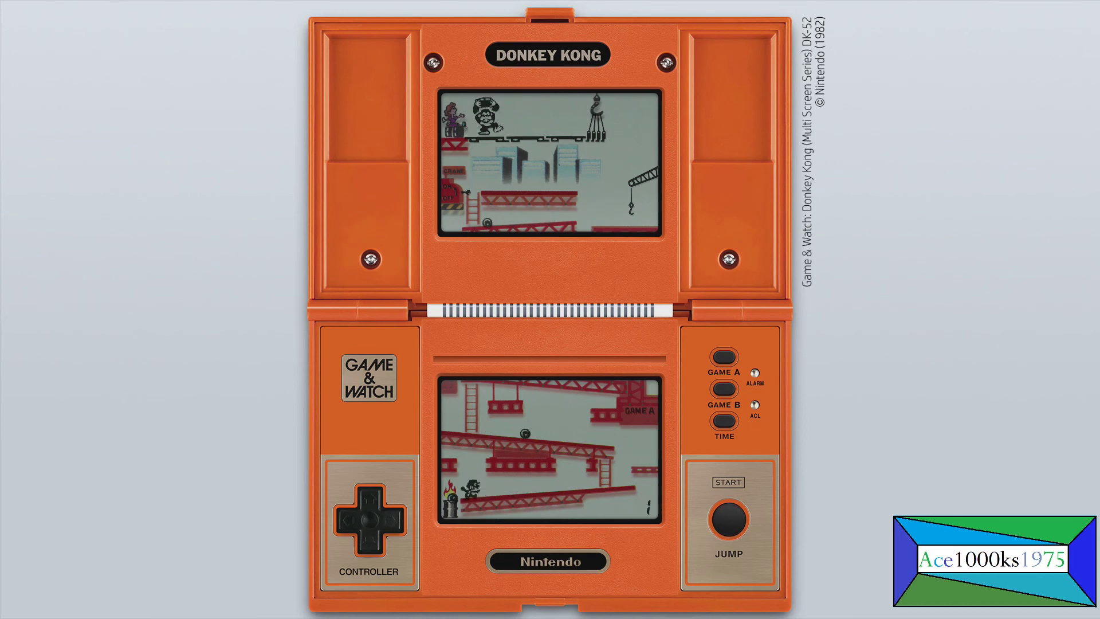
key(ctrl)
key(Right)
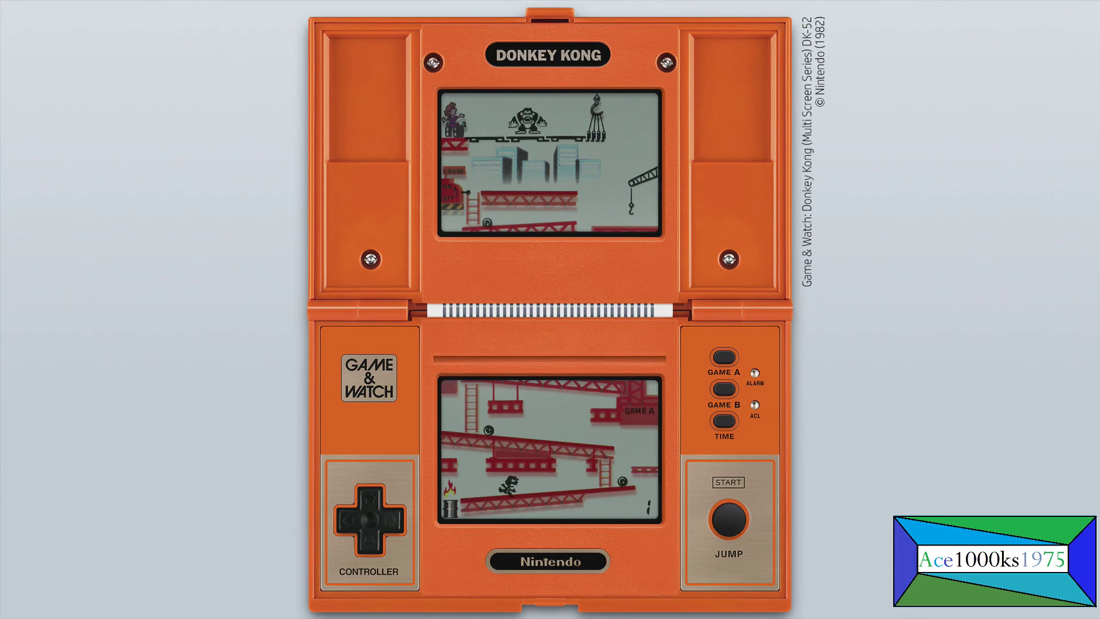
key(Left)
key(Right)
key(Right)
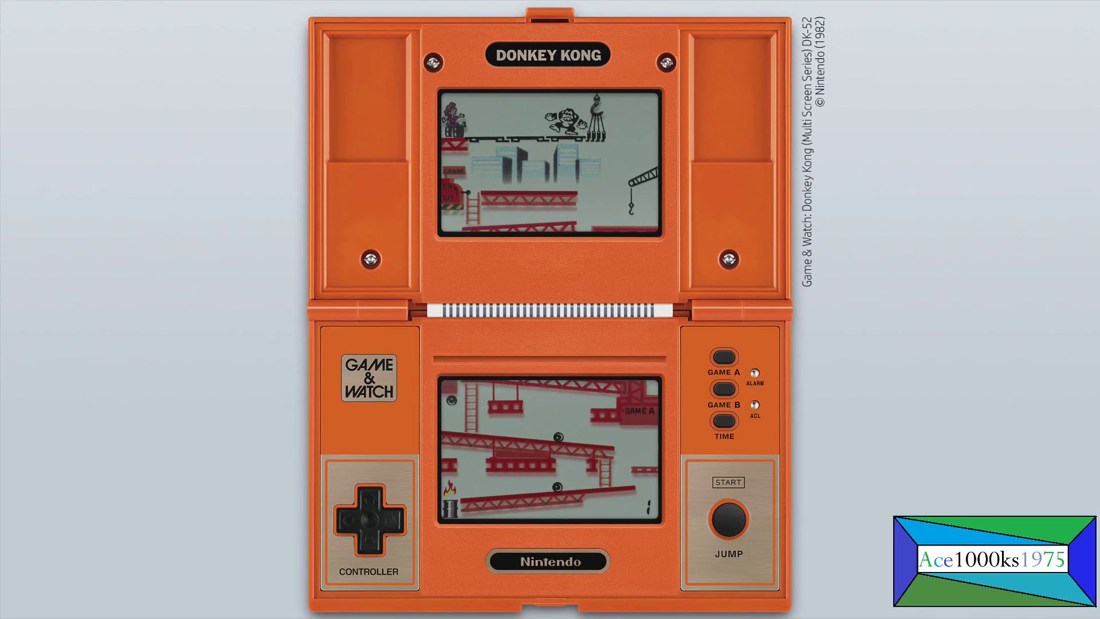
key(ctrl)
key(ctrl)
key(ctrl)
key(ctrl)
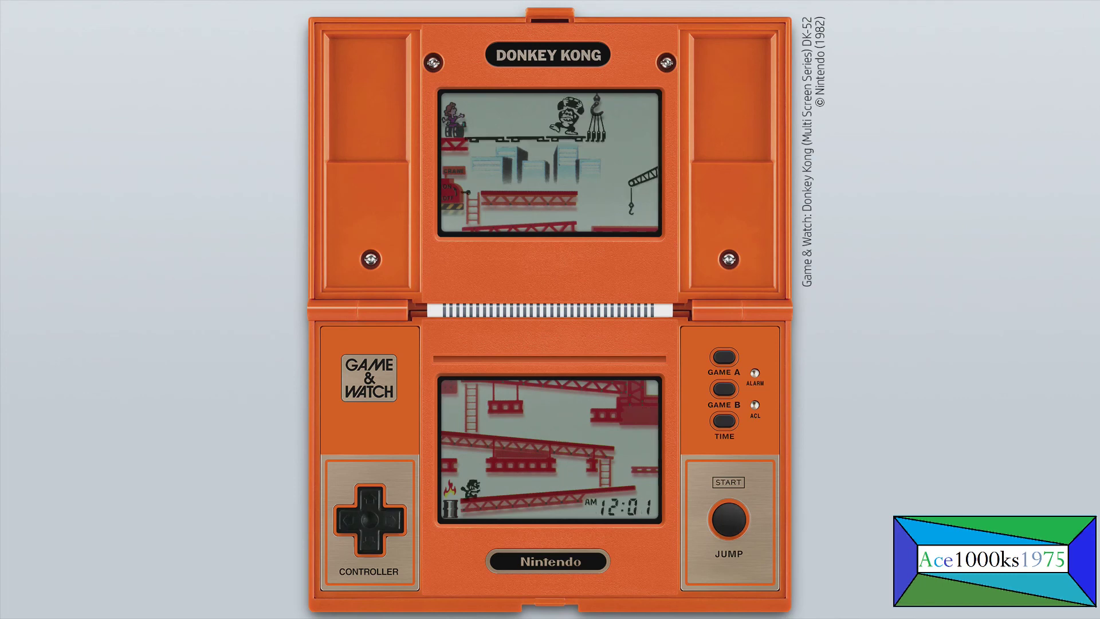
Start a new Game A and lead Mario across the lowest girder to the first ladder, jumping the barrels
key(1)
key(ctrl)
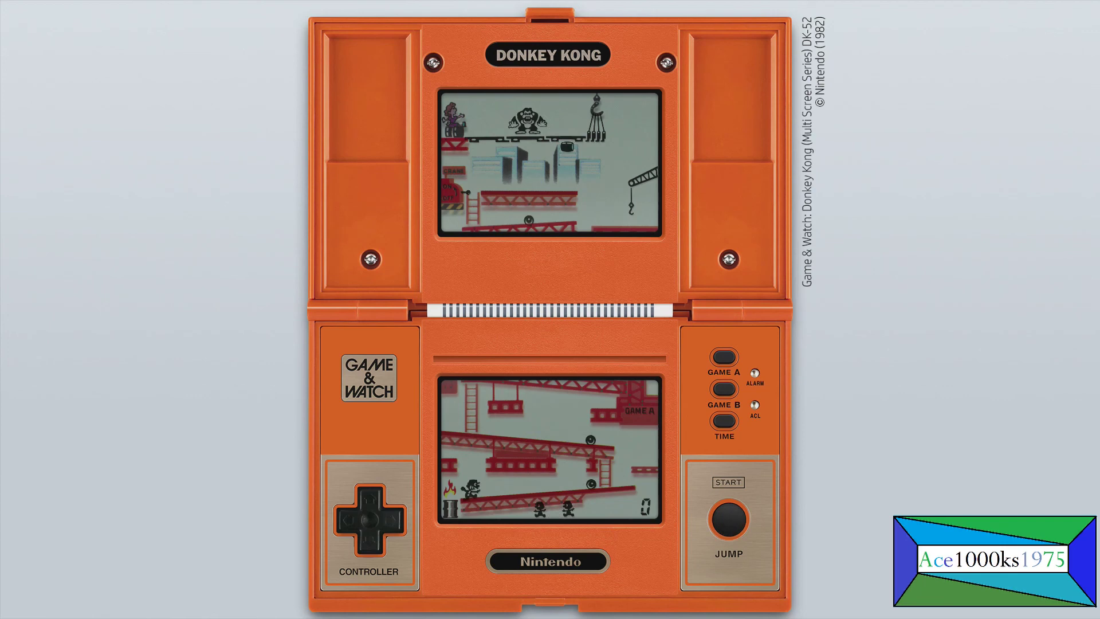
key(Right)
key(ctrl)
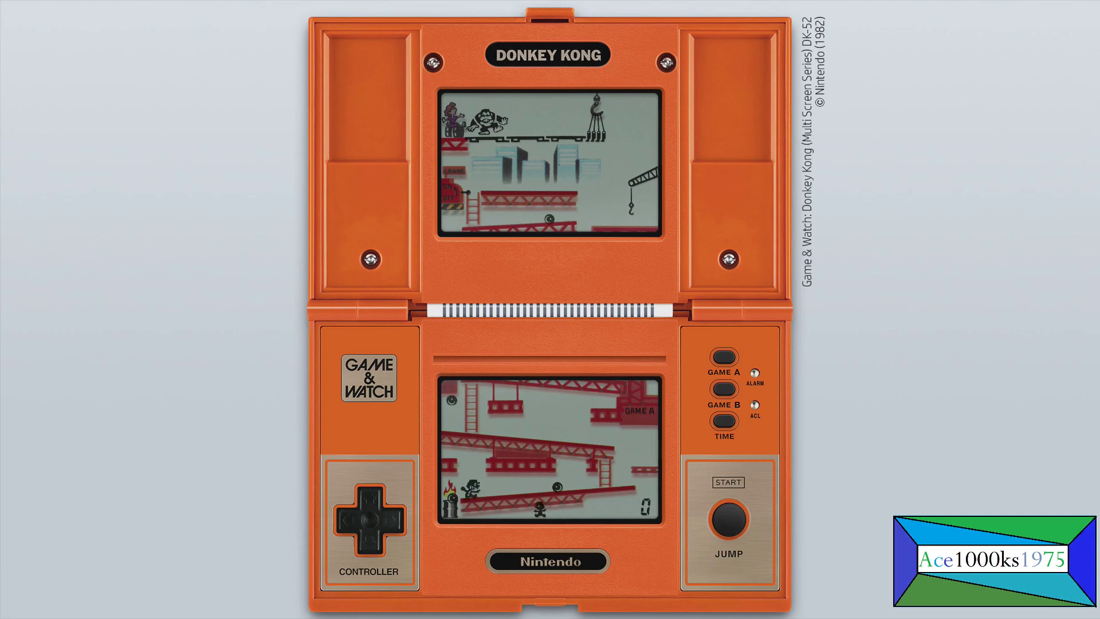
key(space)
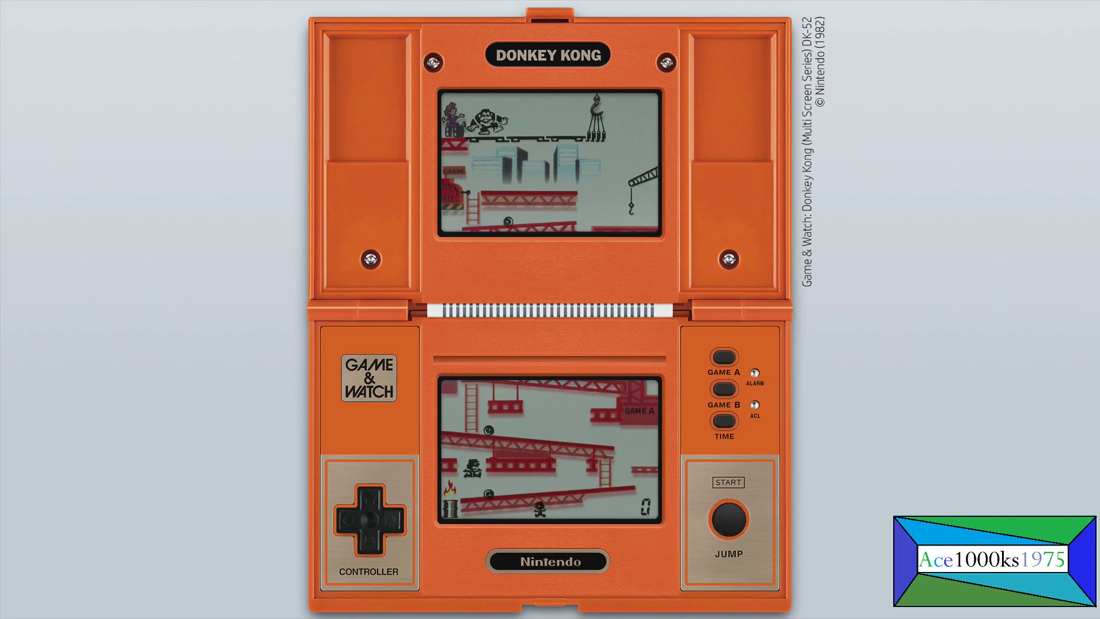
key(Right)
key(Right)
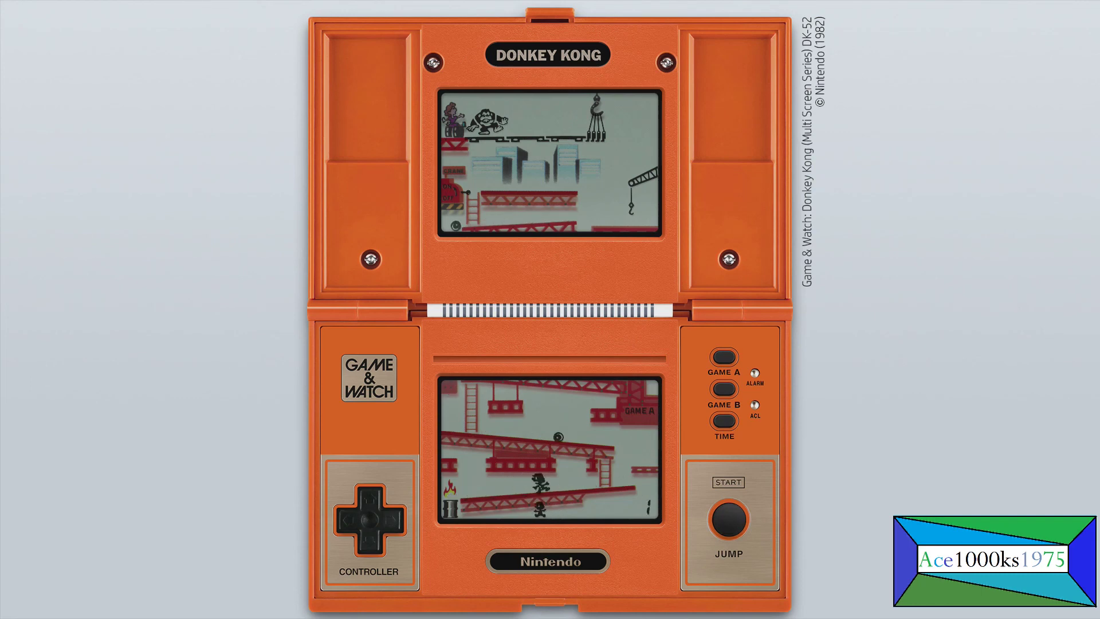
key(Right)
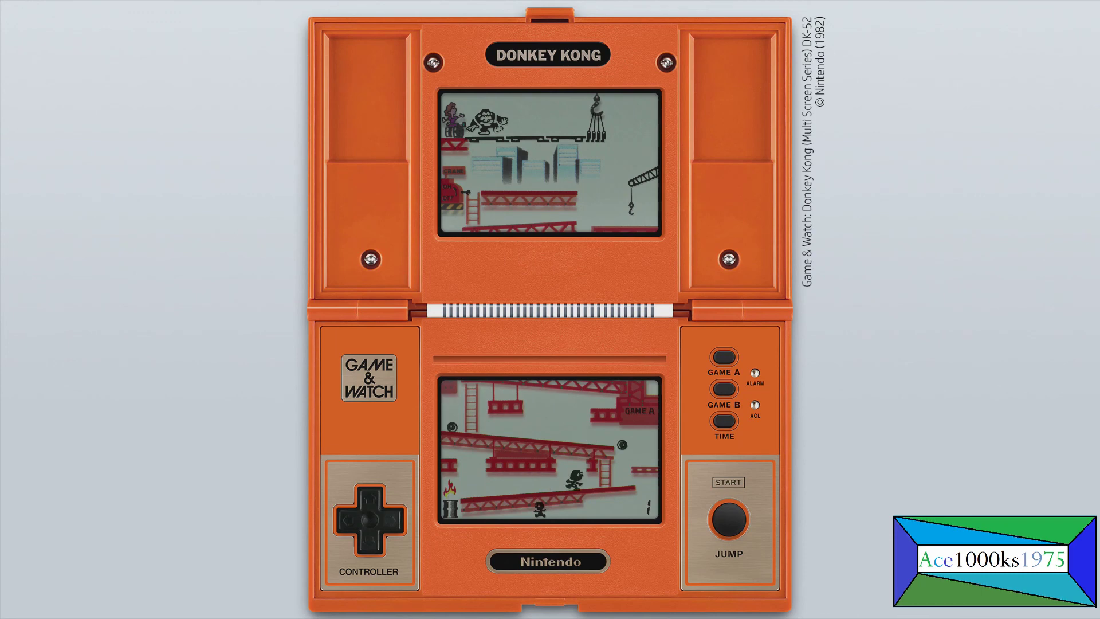
key(space)
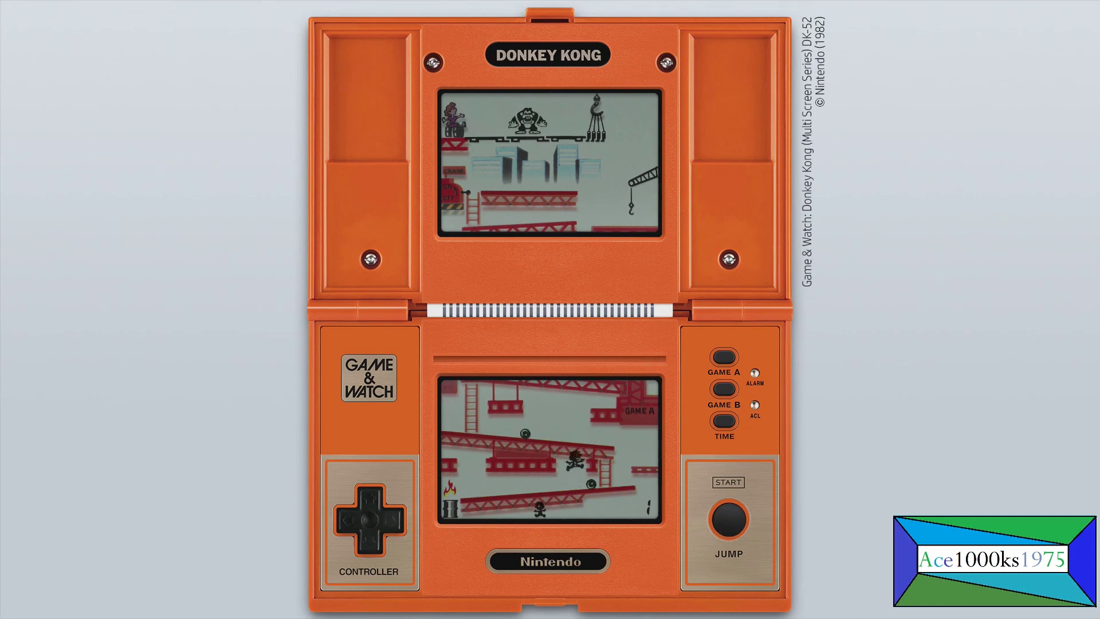
key(Right)
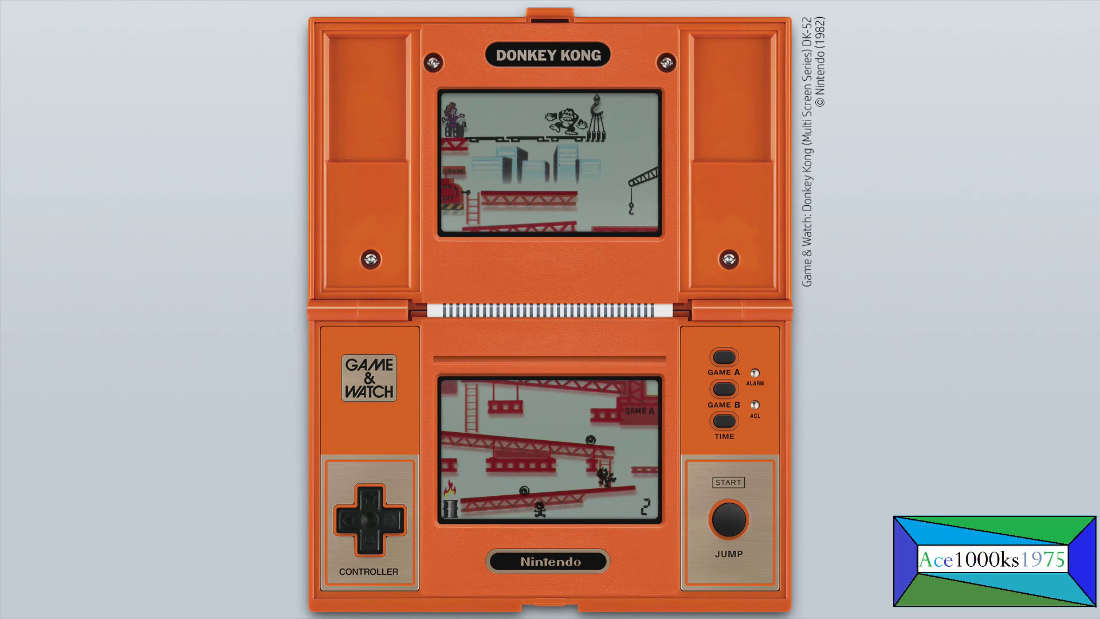
Climb the first ladder, cross the second girder and climb up to the crane lever on the upper screen
key(Up)
key(Left)
key(Left)
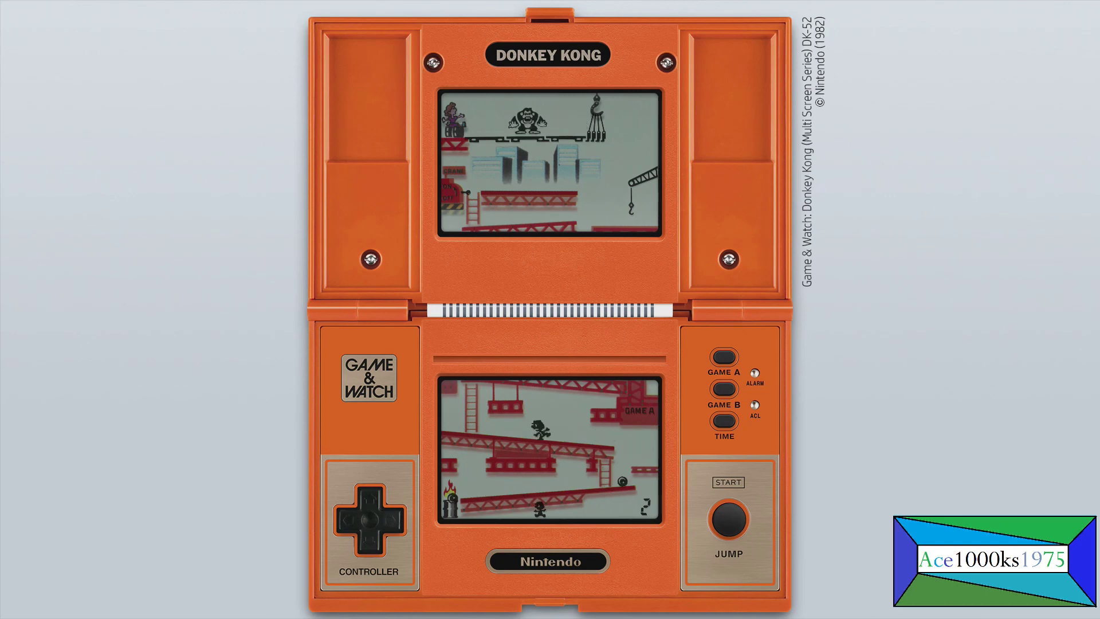
key(Left)
key(Left)
key(Up)
key(Up)
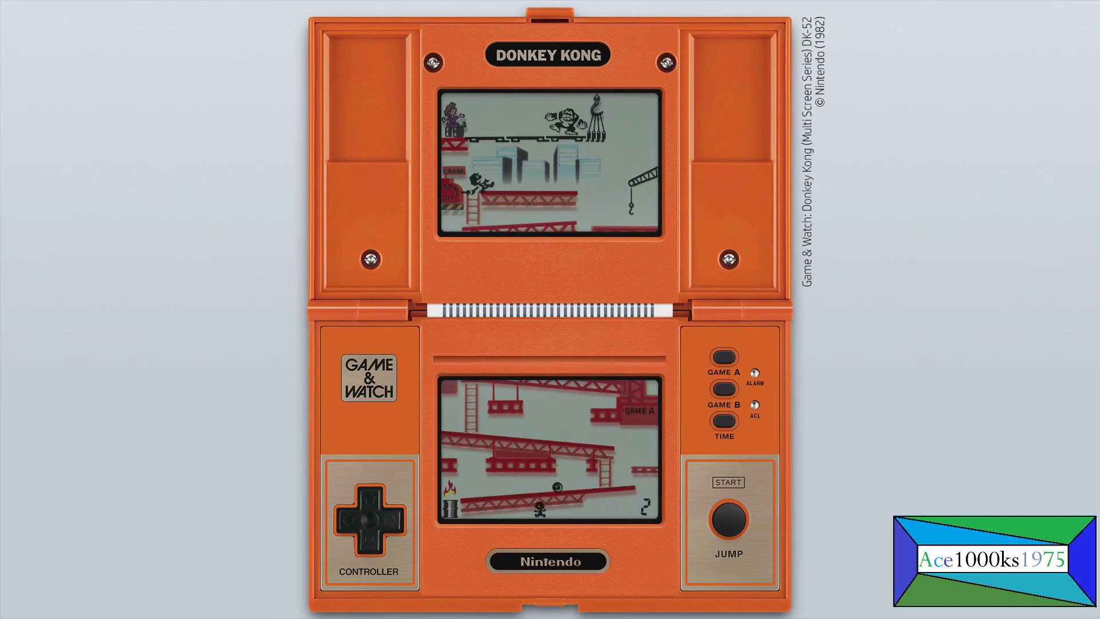
Move Mario along the top girder on the upper screen after the crane is switched on, and quit the game
key(space)
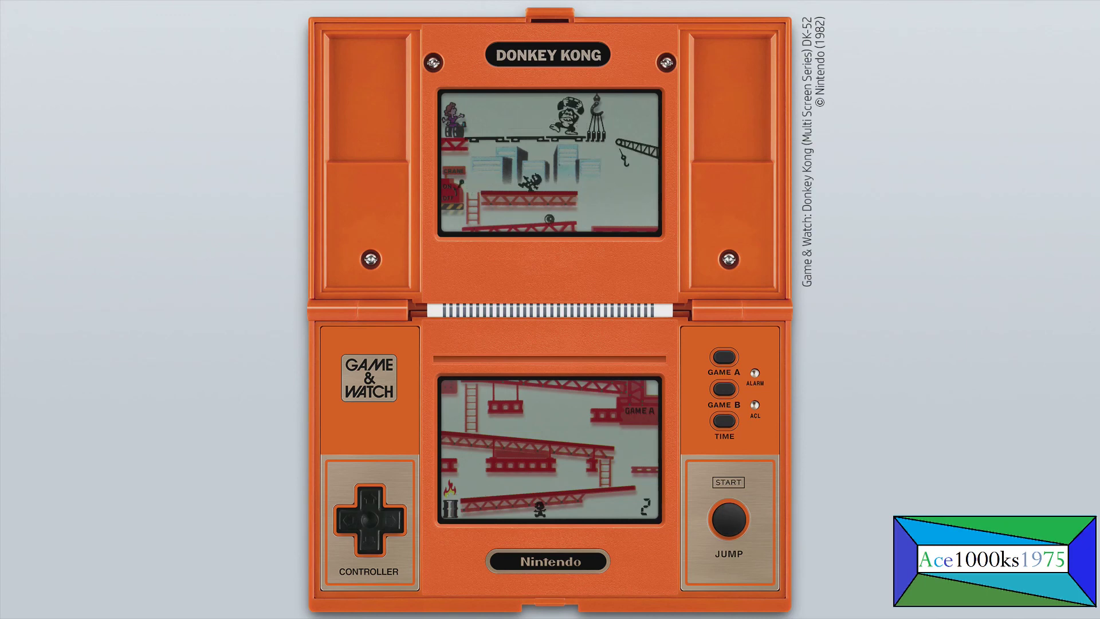
key(Left)
key(Right)
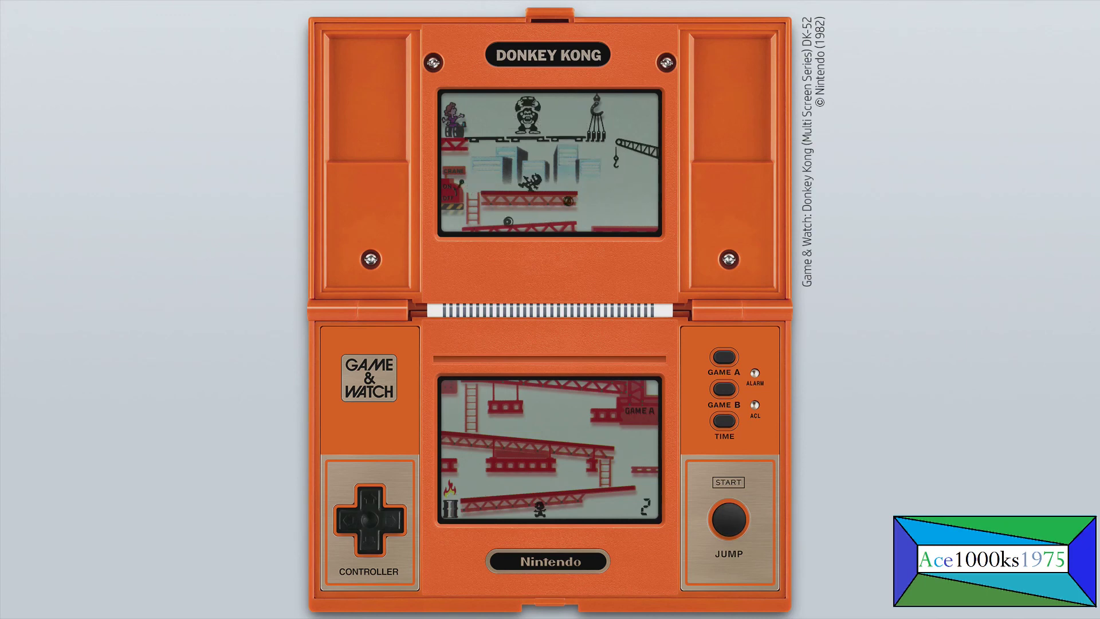
key(Left)
key(Right)
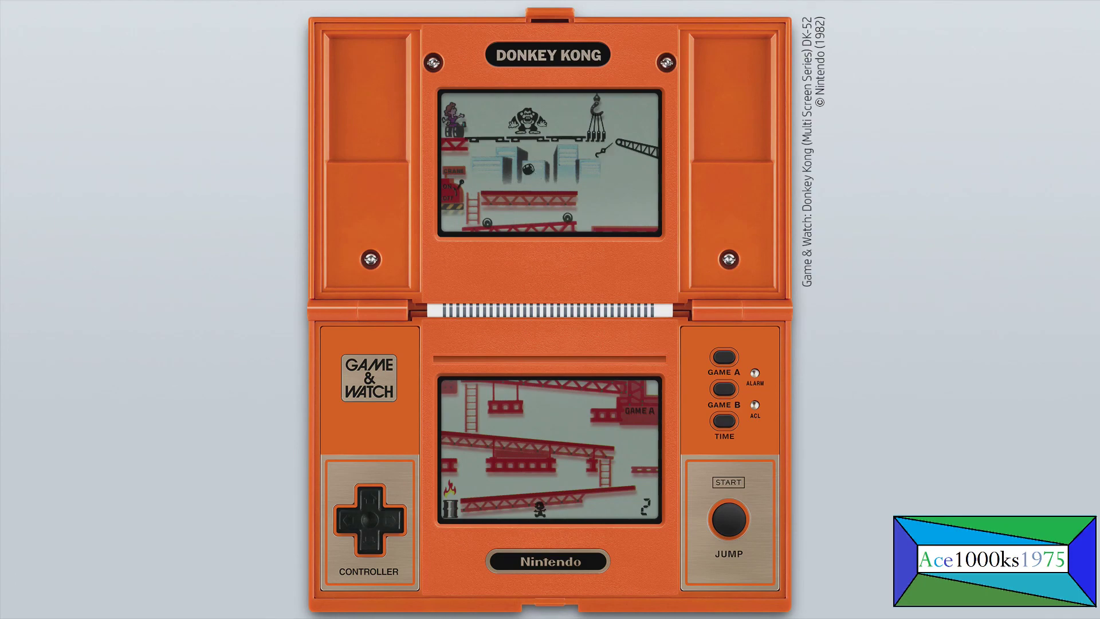
key(Escape)
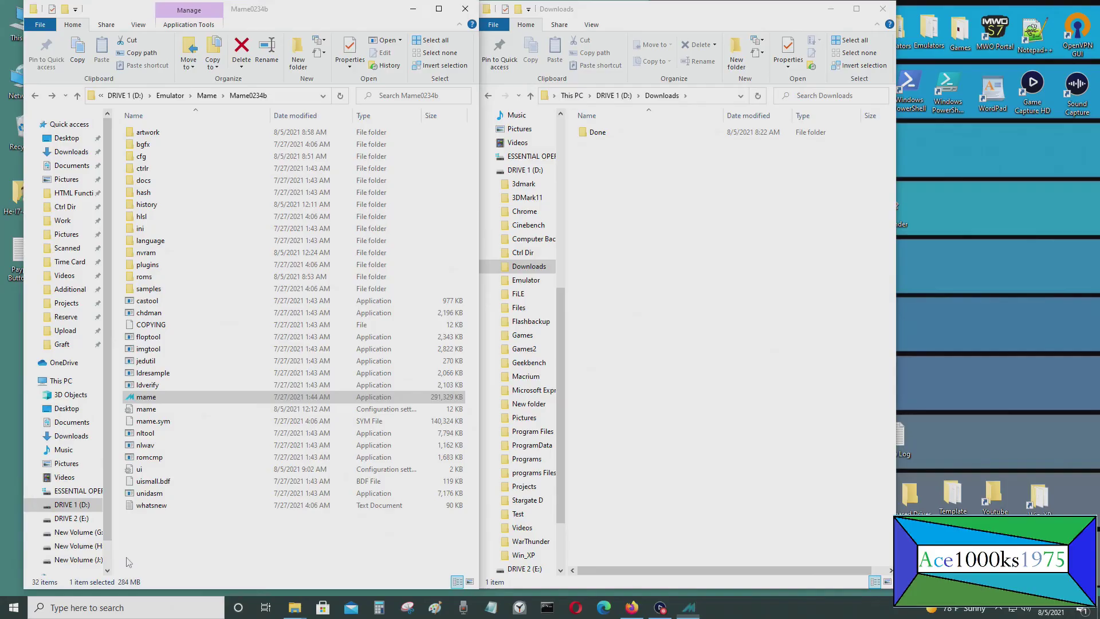
Browse the machine list down to Game & Watch: Helmet (CN-17 version) and exit MAME
key(Down)
key(Down)
key(Down)
key(Down)
key(Down)
key(Down)
key(Down)
key(Down)
key(Down)
key(Down)
key(Down)
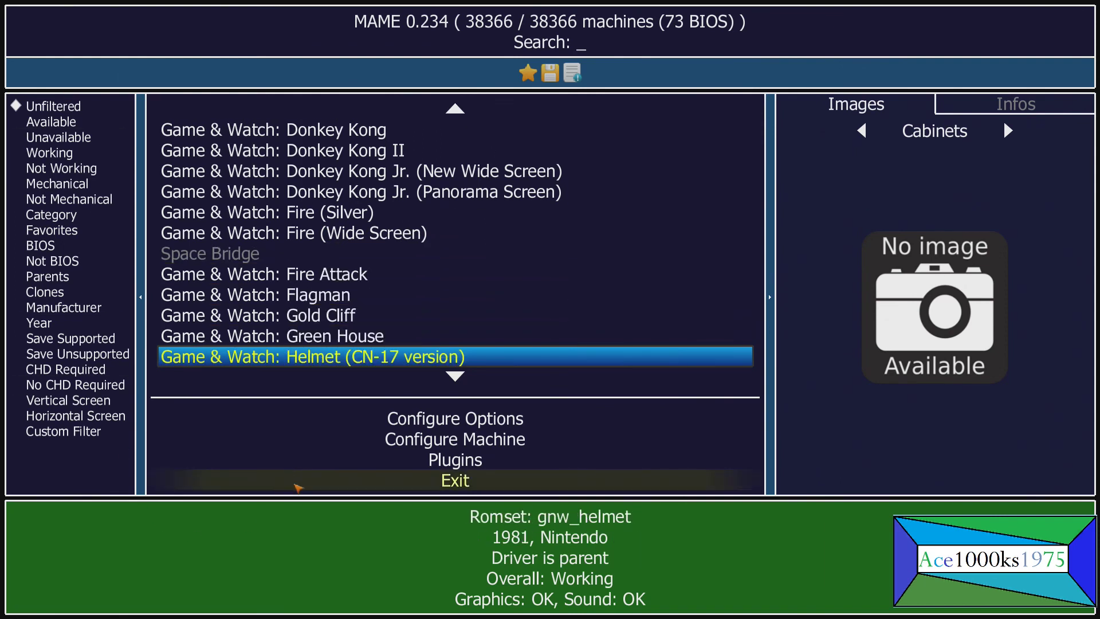
click(297, 488)
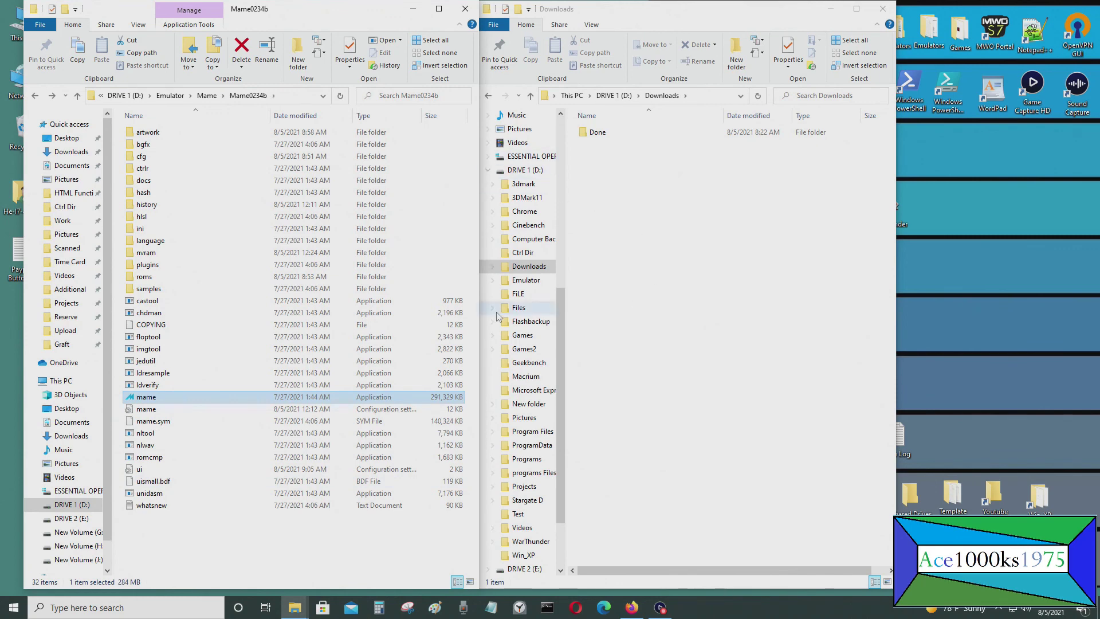